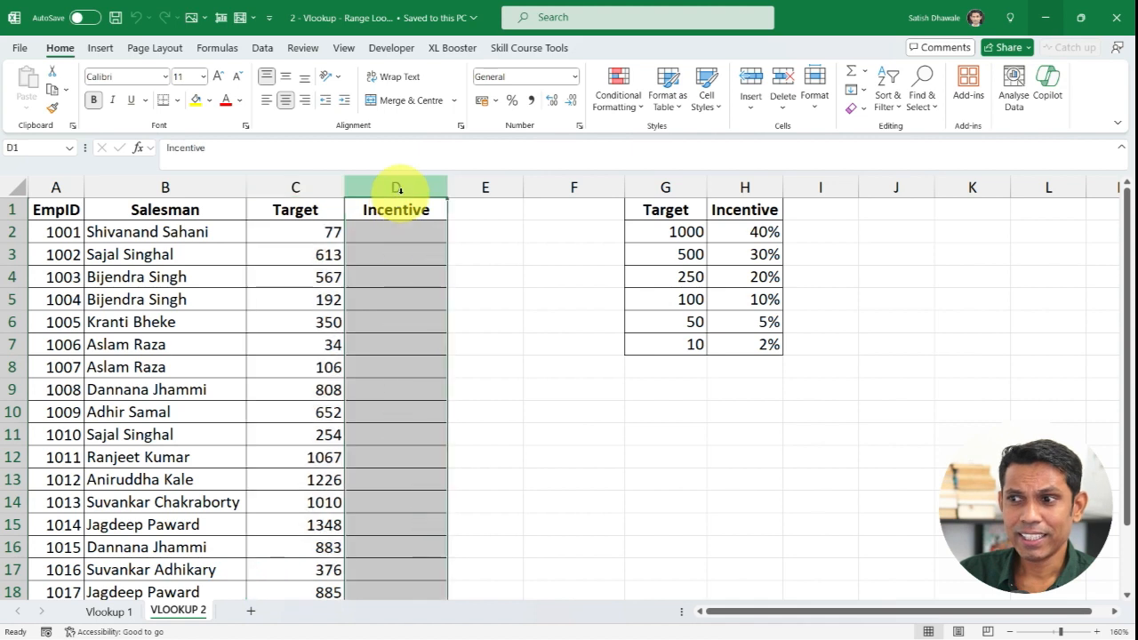
Examine the empty Incentive cells in column D and the salesmen's Target values in column C
drag(399, 236, 381, 501)
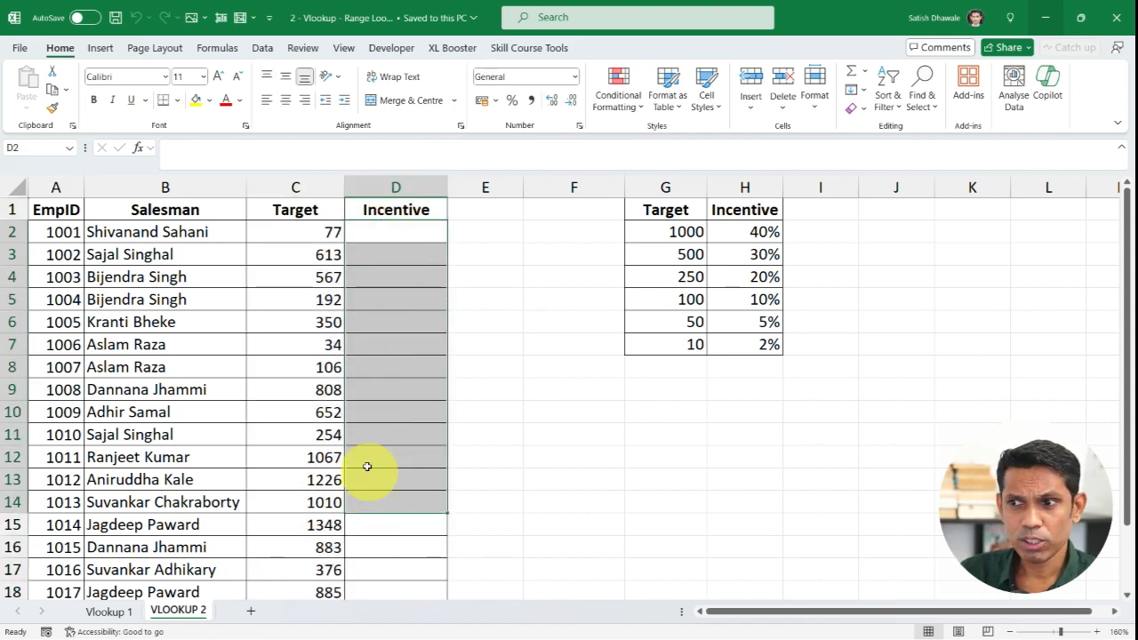
drag(307, 233, 309, 503)
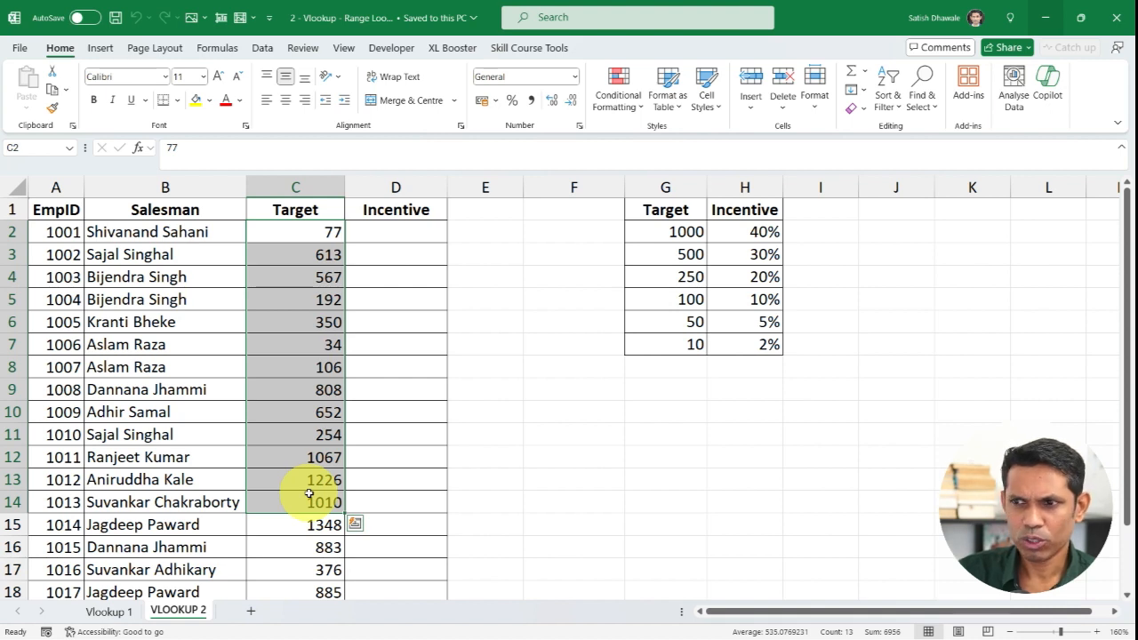
click(261, 320)
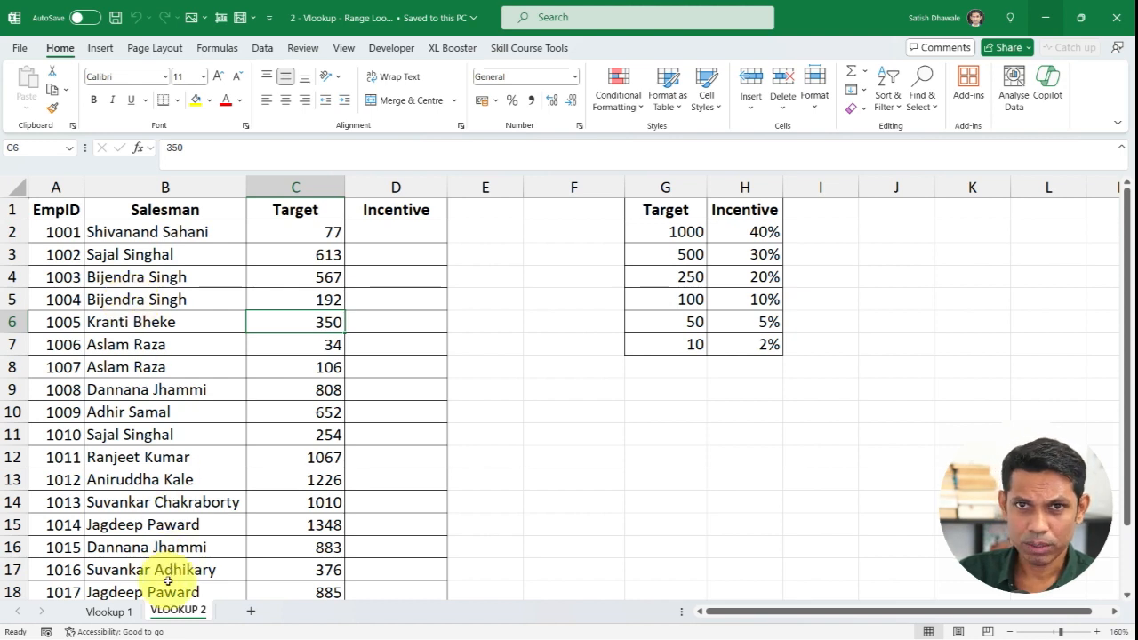
Test the EmpID lookup in J1 of the Vlookup 1 sheet with 1002 and 1003, and review the returned details
click(127, 613)
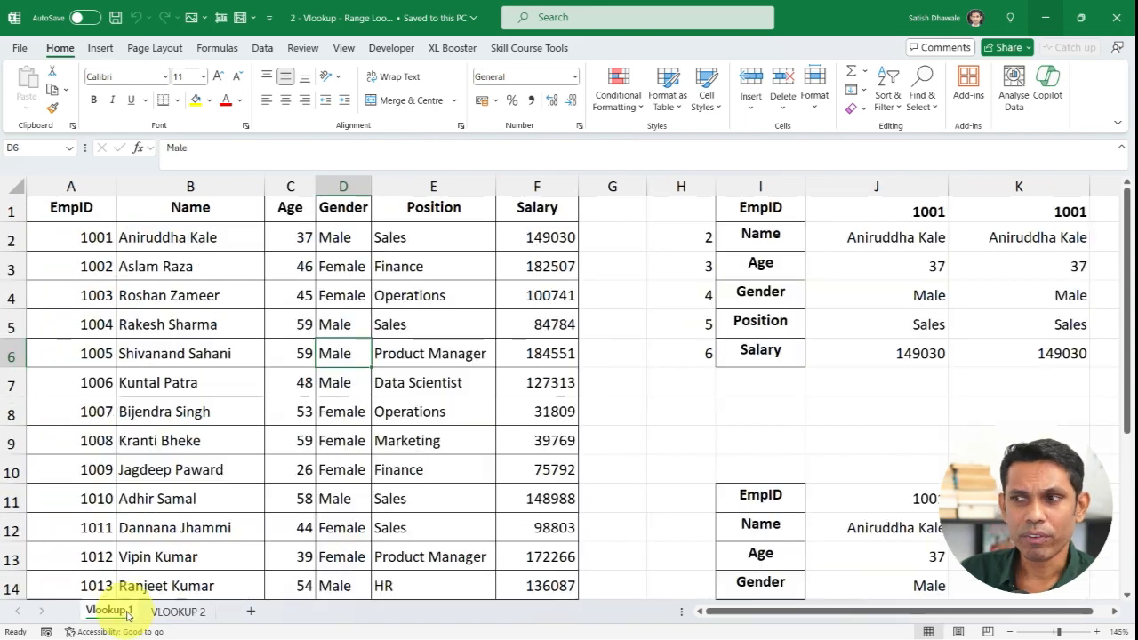
click(881, 211)
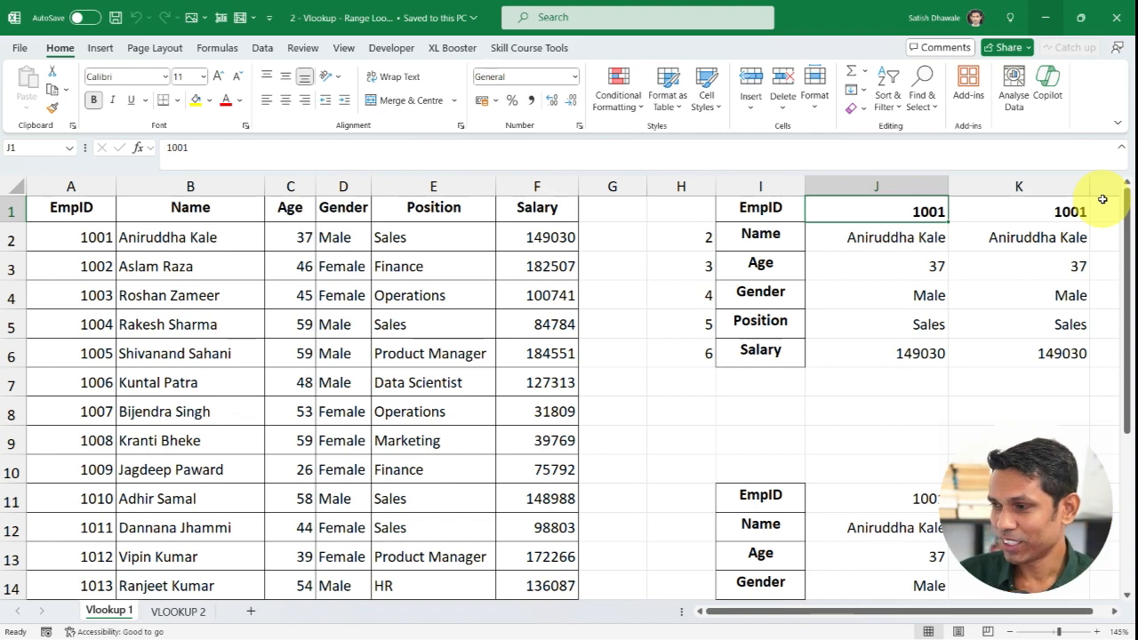
text(1002)
key(Return)
key(Up)
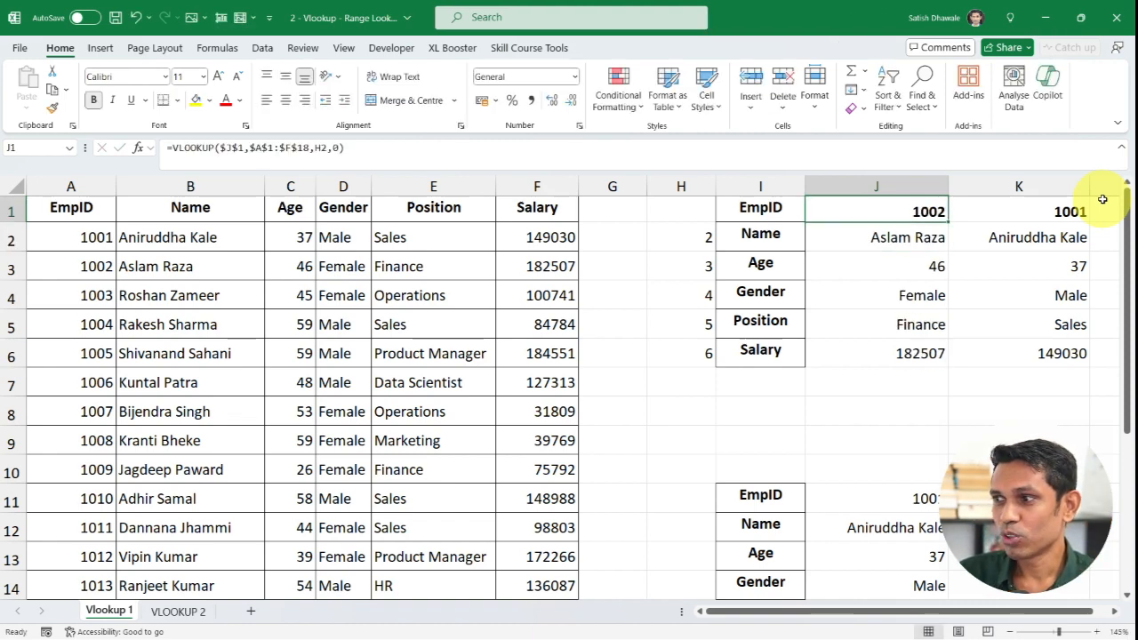
text(10)
key(Return)
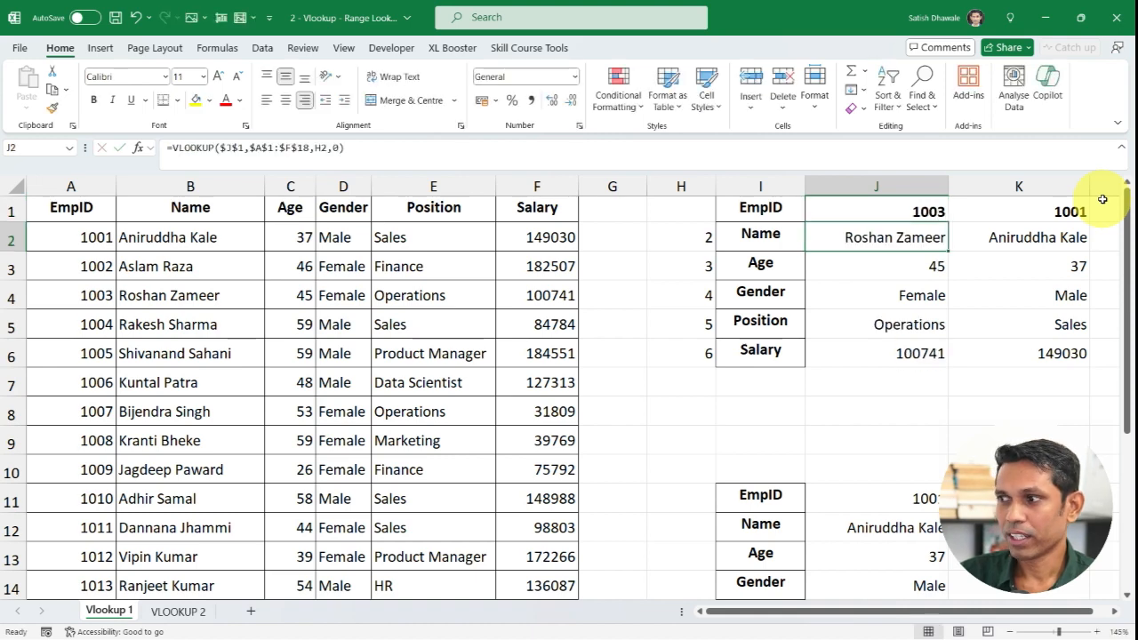
click(76, 383)
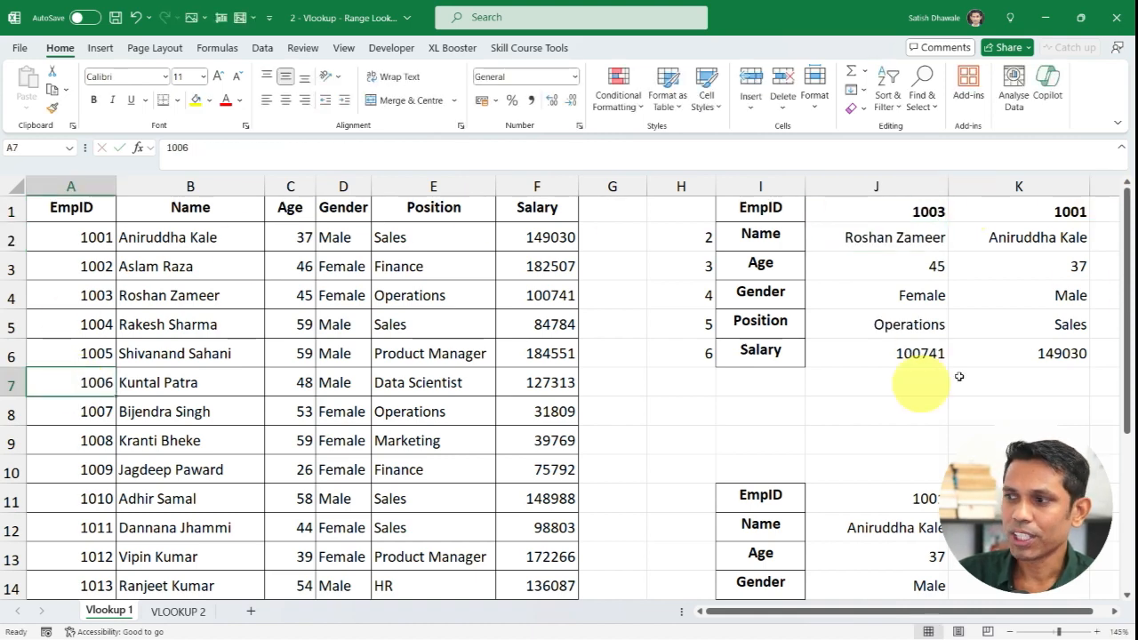
drag(930, 214, 912, 350)
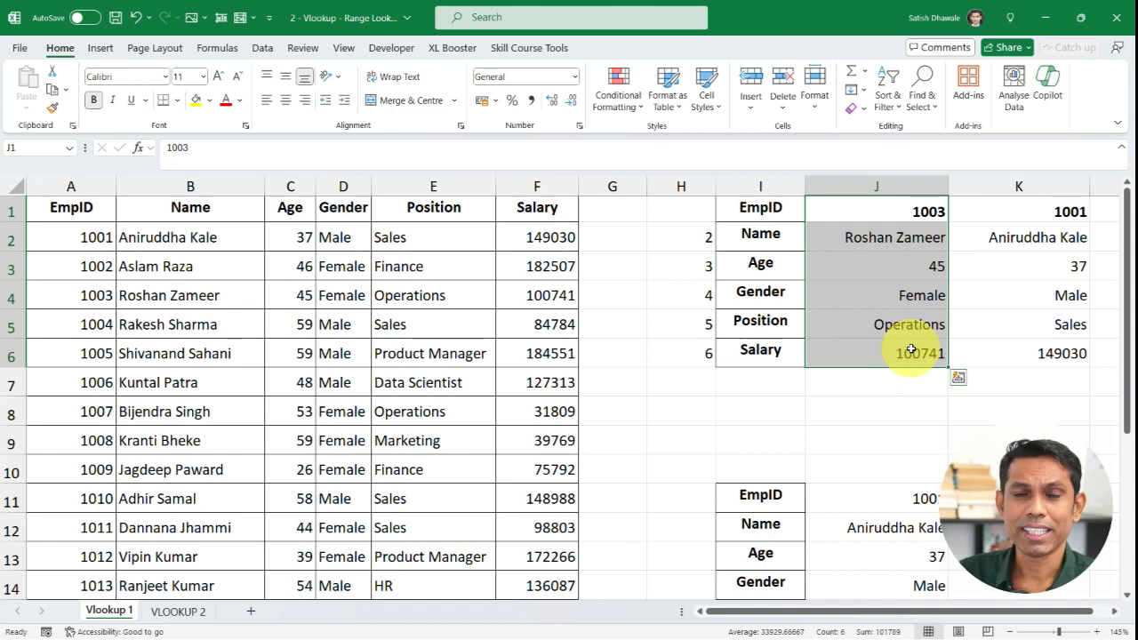
On the VLOOKUP 2 sheet, compare the Target values in column C with the target and incentive table in G1:H7
click(190, 612)
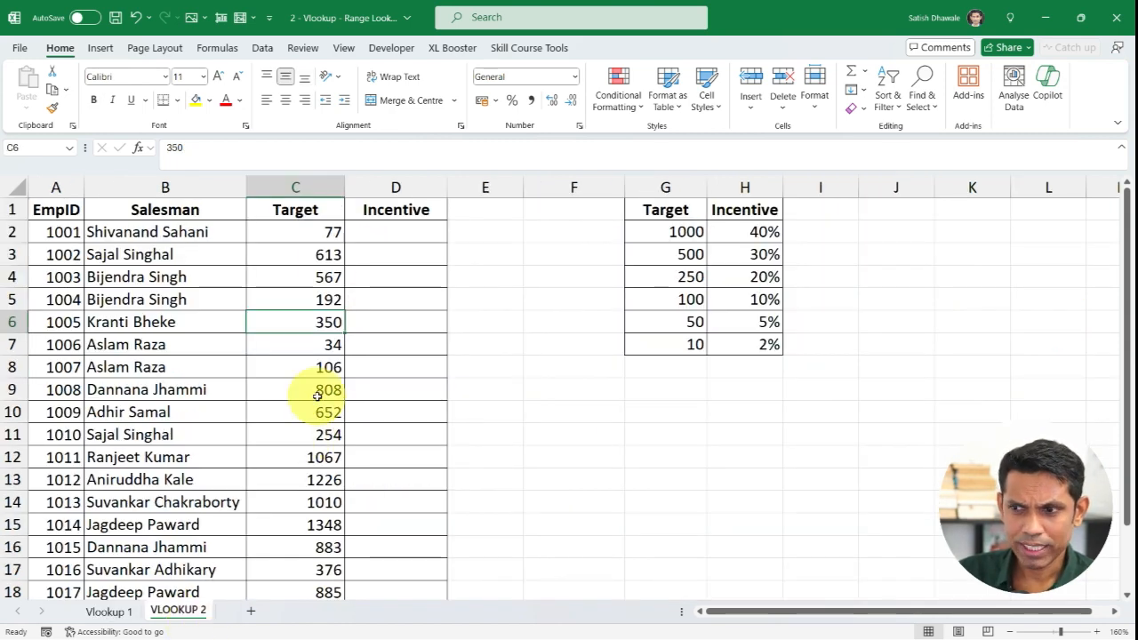
drag(323, 227, 303, 582)
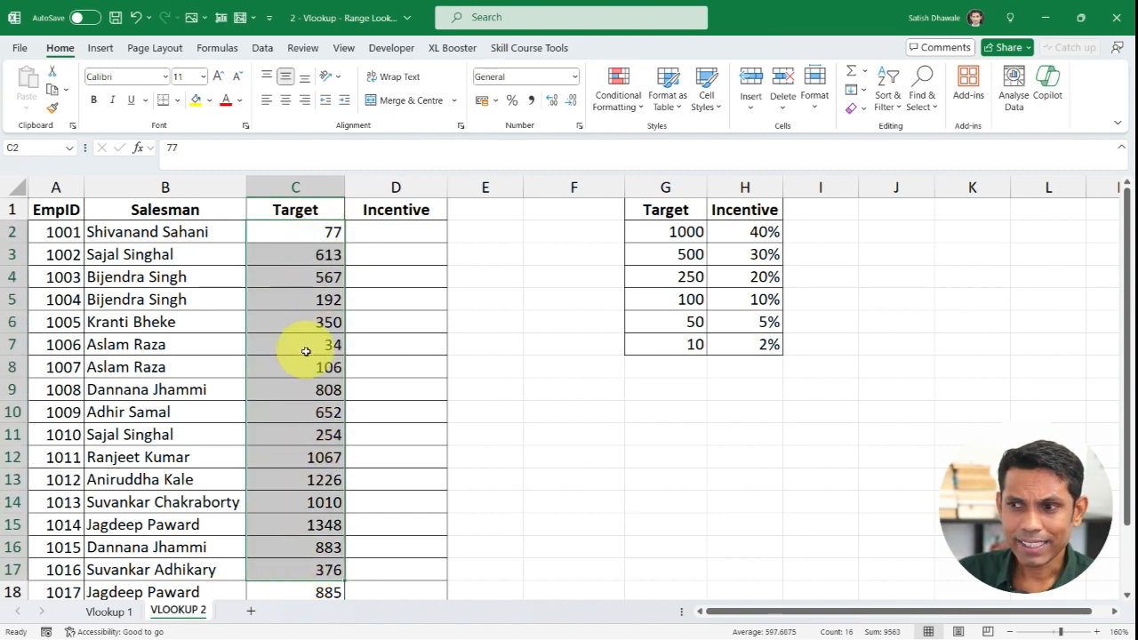
click(676, 239)
drag(676, 241, 746, 339)
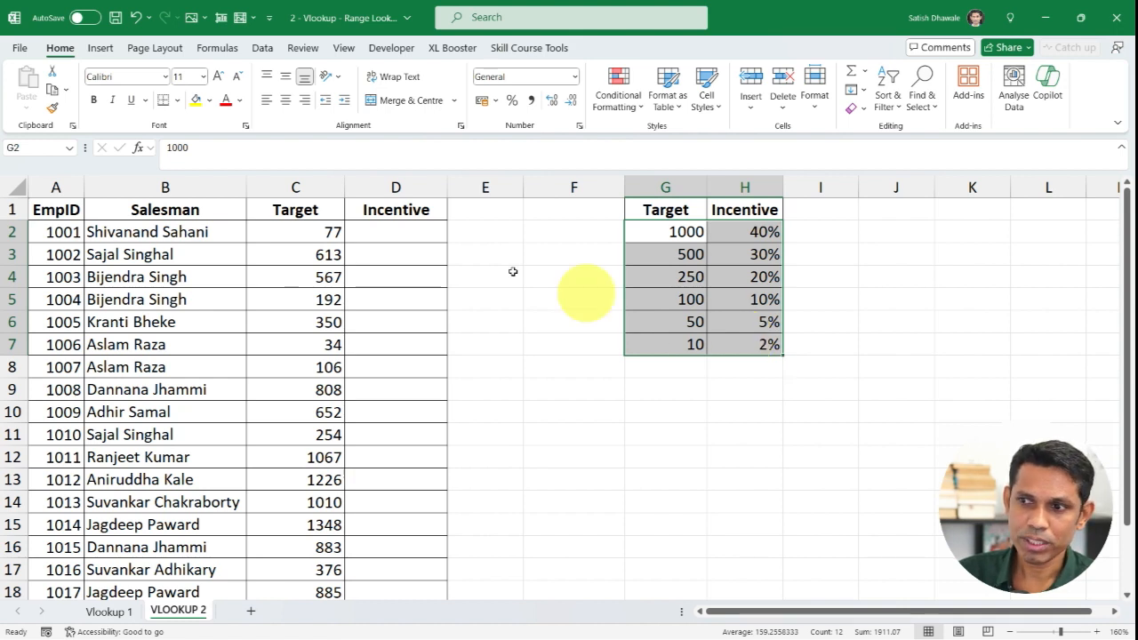
click(325, 233)
drag(686, 236, 732, 356)
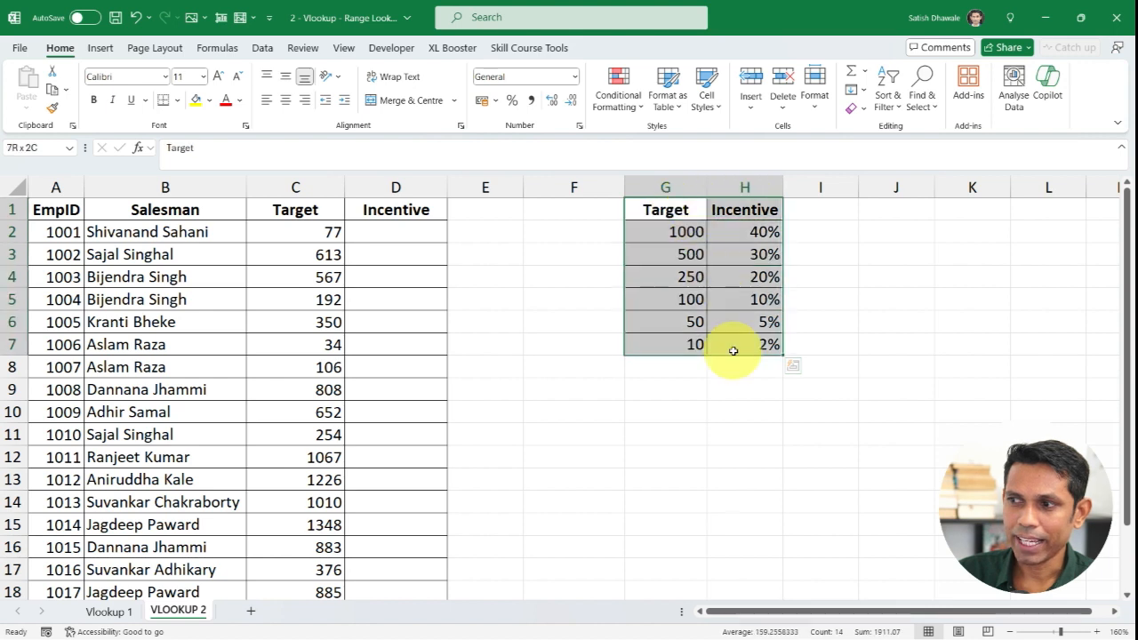
drag(676, 215, 748, 364)
drag(327, 208, 318, 564)
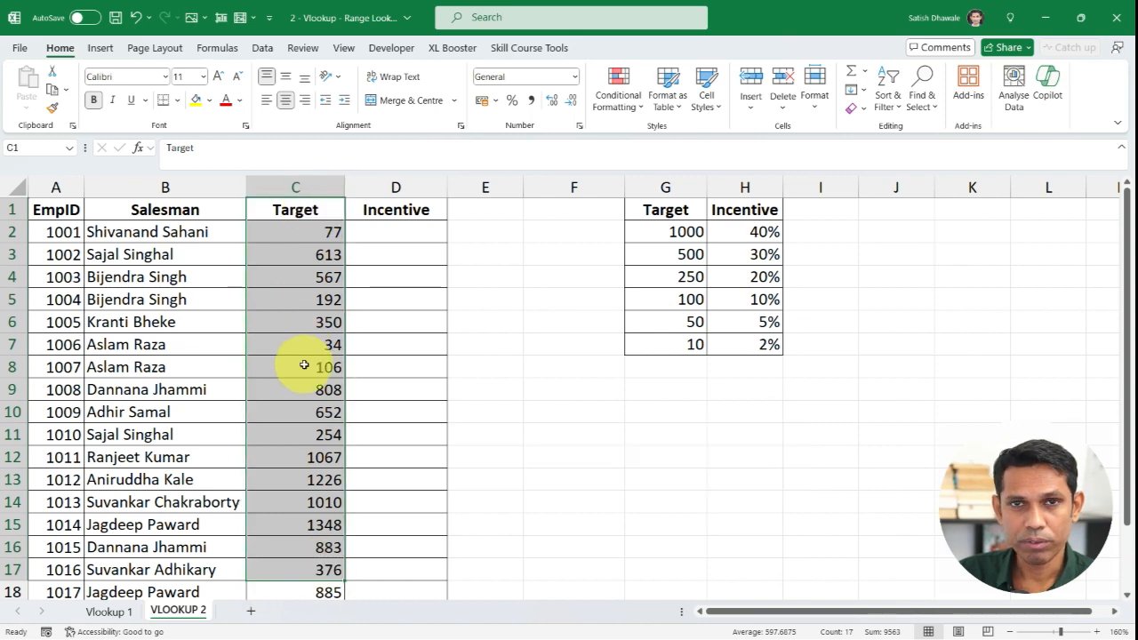
click(311, 234)
click(315, 260)
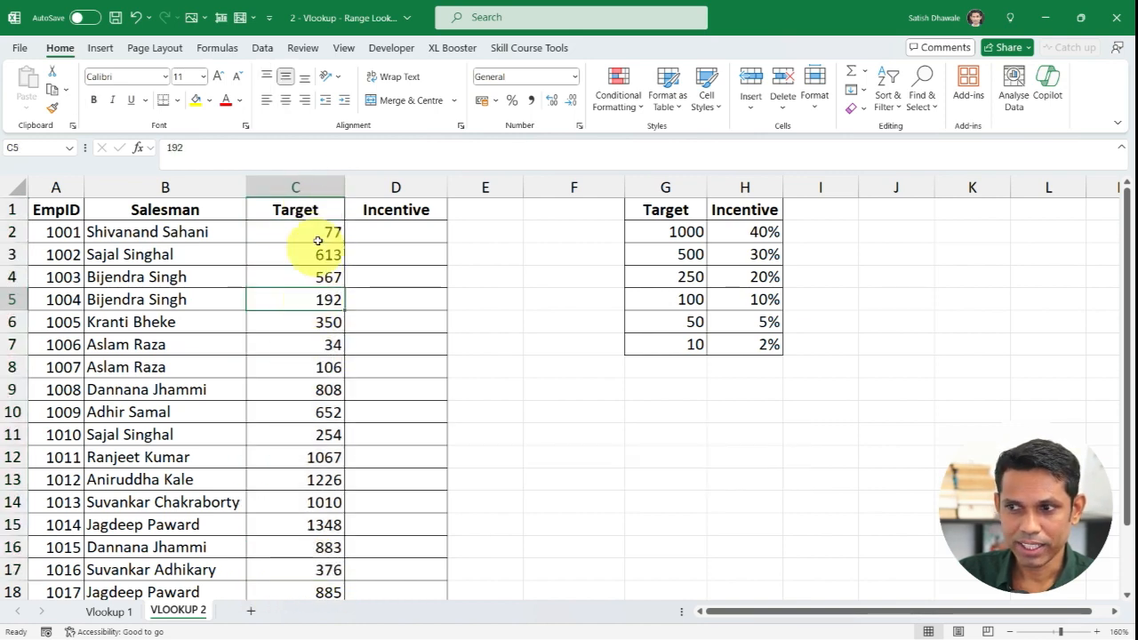
click(321, 185)
drag(676, 210, 737, 344)
drag(685, 232, 729, 346)
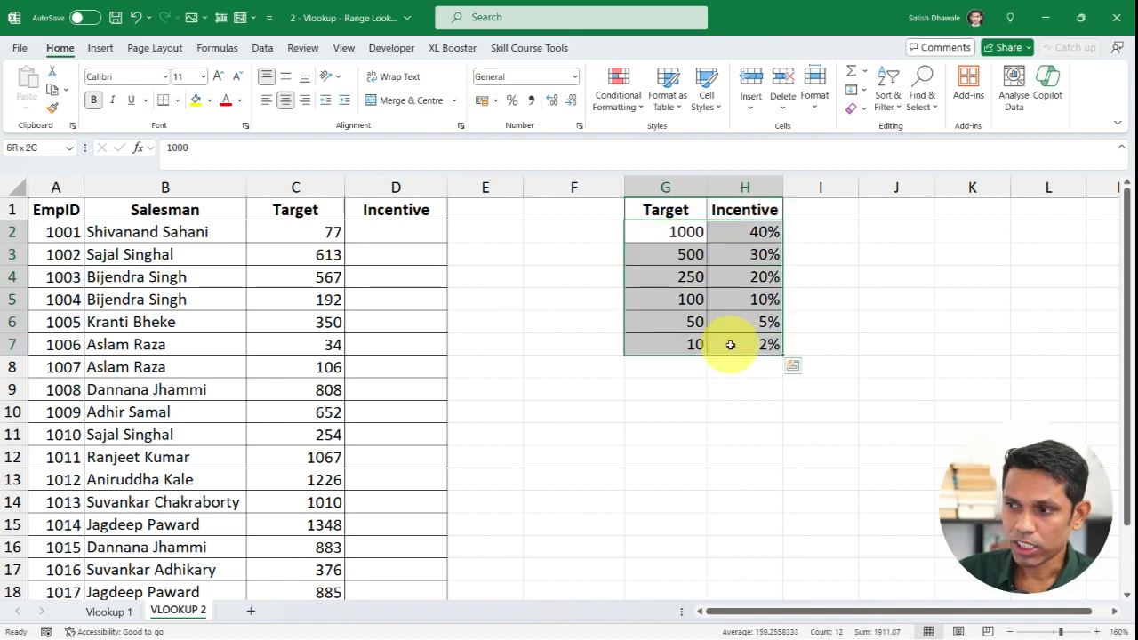
click(691, 188)
click(678, 364)
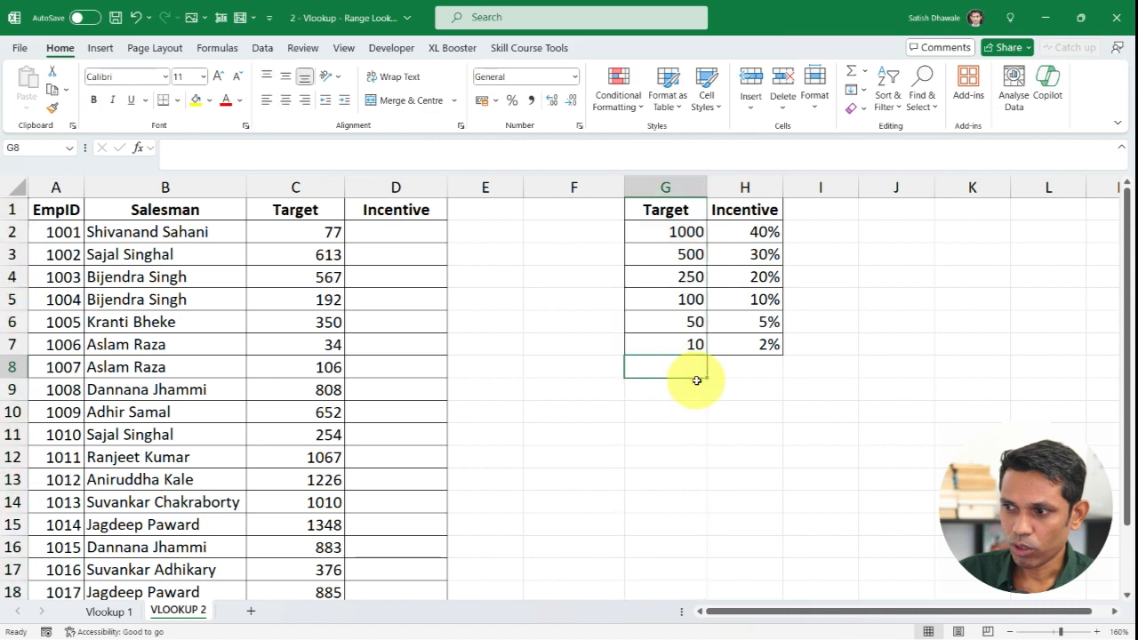
Enter a sample target of 1 with a 2% incentive in G9:H9, below the incentive table
click(674, 386)
text(1)
key(Tab)
text(2%)
key(ctrl+Return)
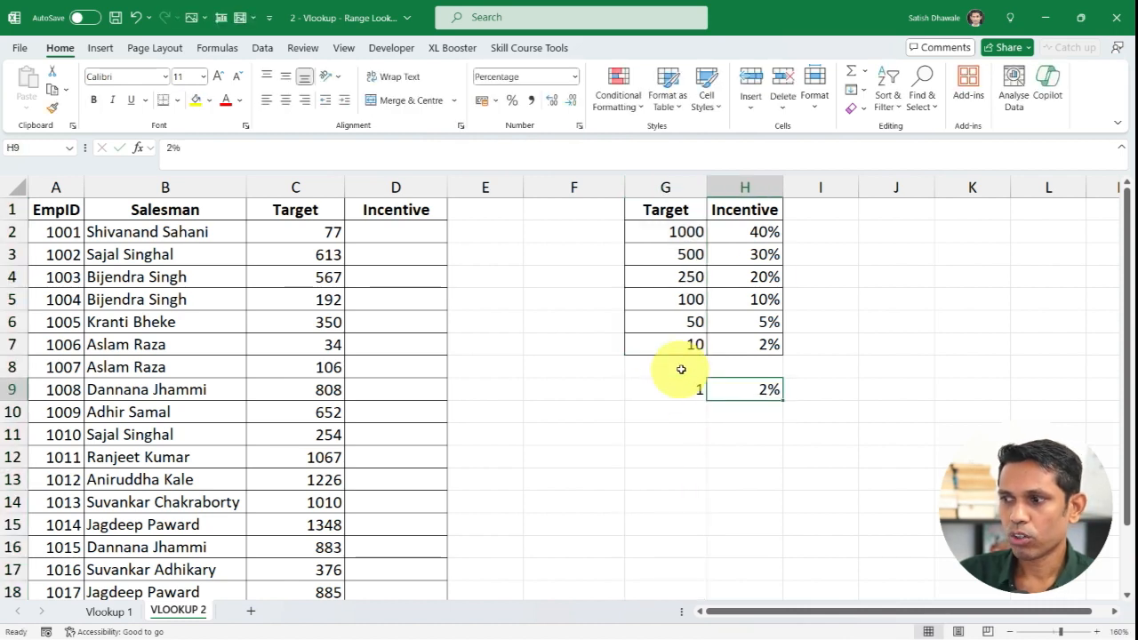
Delete the sample target and incentive from G9:H9
click(766, 187)
click(739, 388)
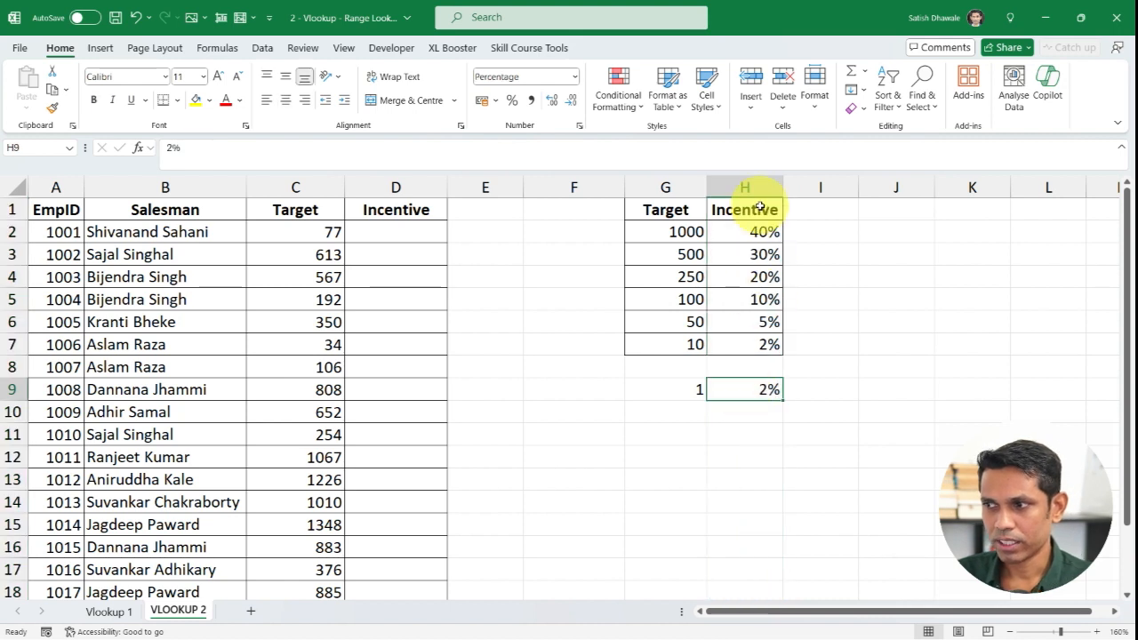
key(Delete)
click(701, 387)
click(686, 188)
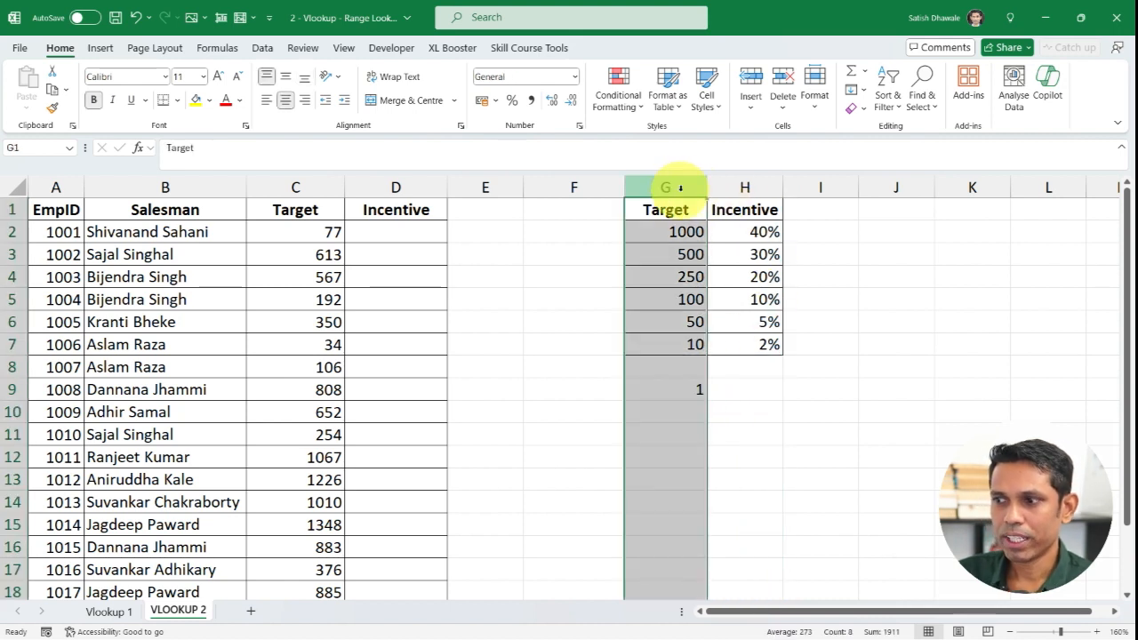
click(685, 392)
key(Delete)
Review the incentive percentages in column H against the empty Incentive cells in column D
click(744, 188)
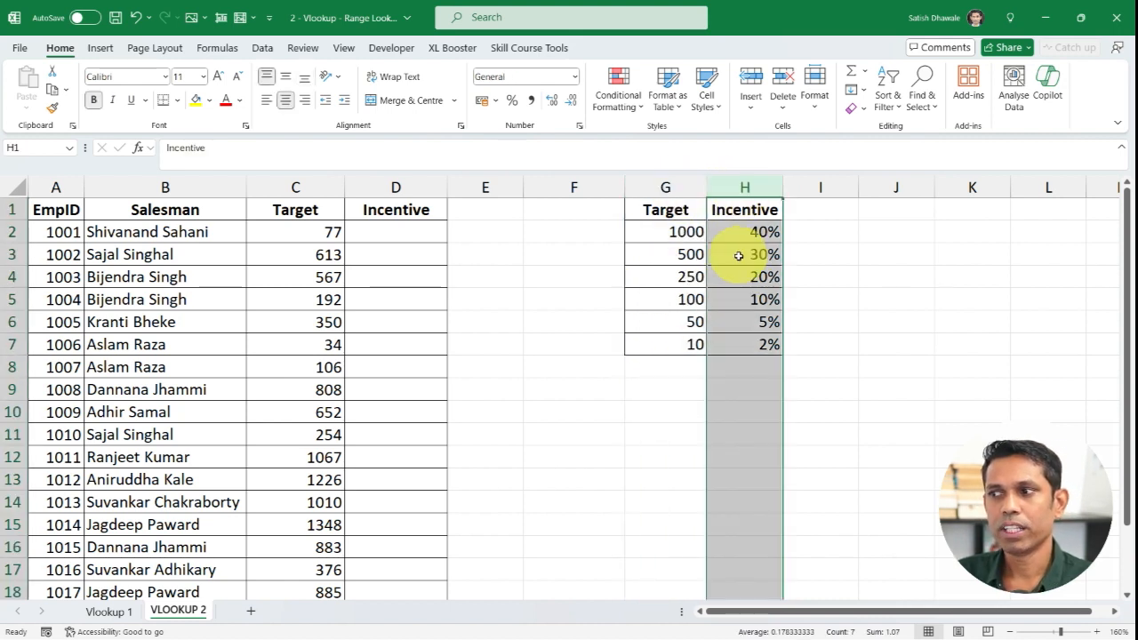
click(743, 256)
drag(756, 225, 730, 357)
drag(405, 233, 385, 529)
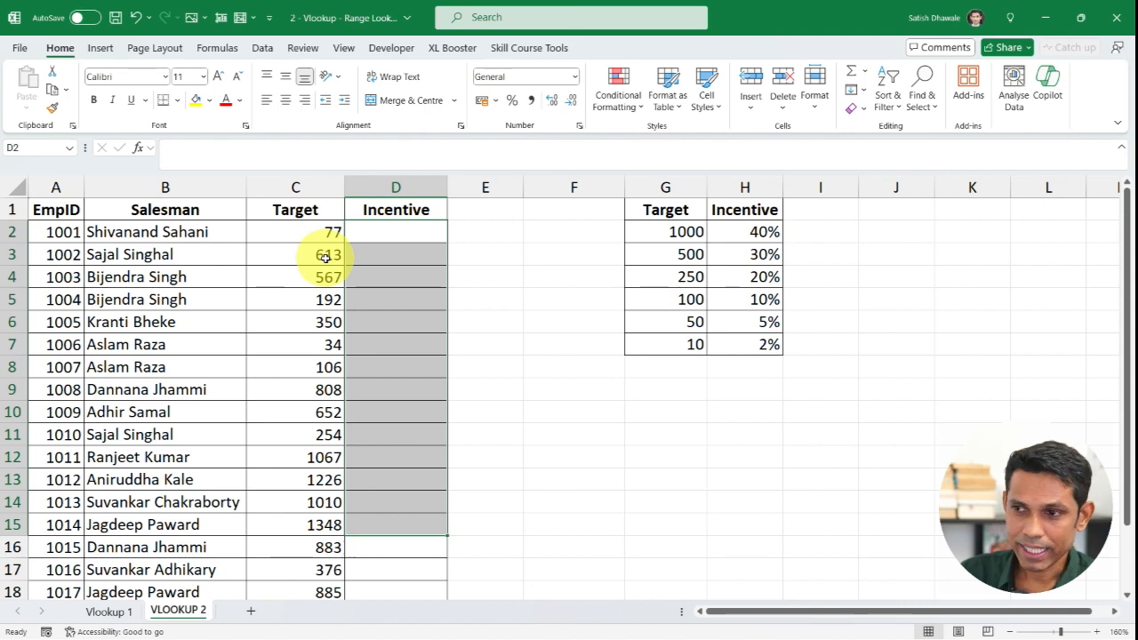
On the Vlookup 1 sheet, compare the table row for EmpID 1003 with the lookup results in J2:J6
click(108, 611)
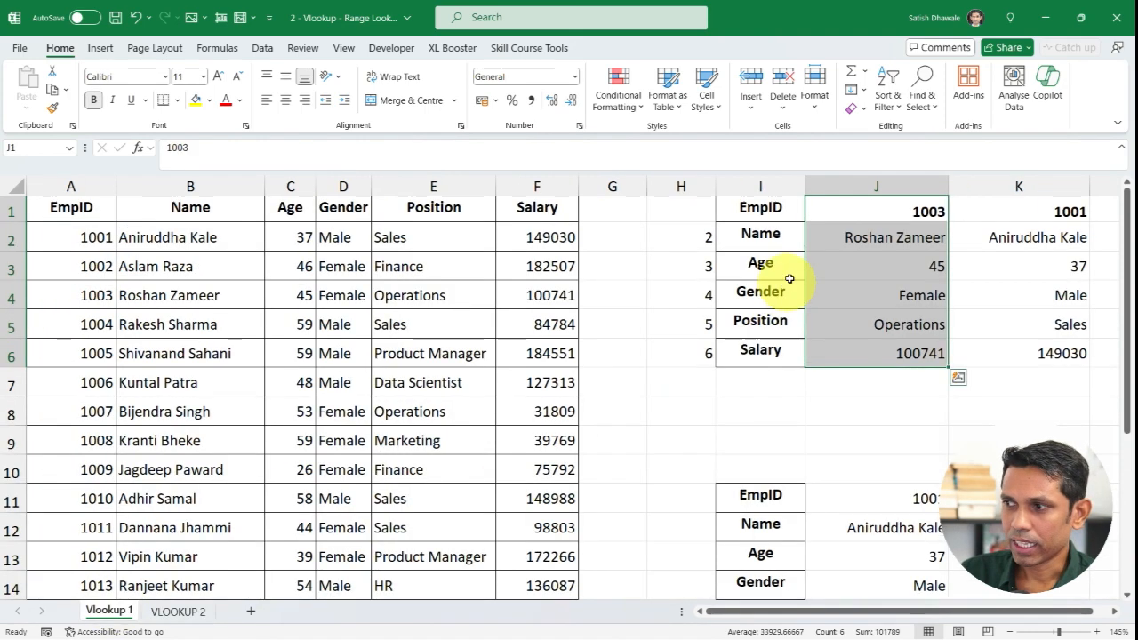
drag(40, 295, 541, 307)
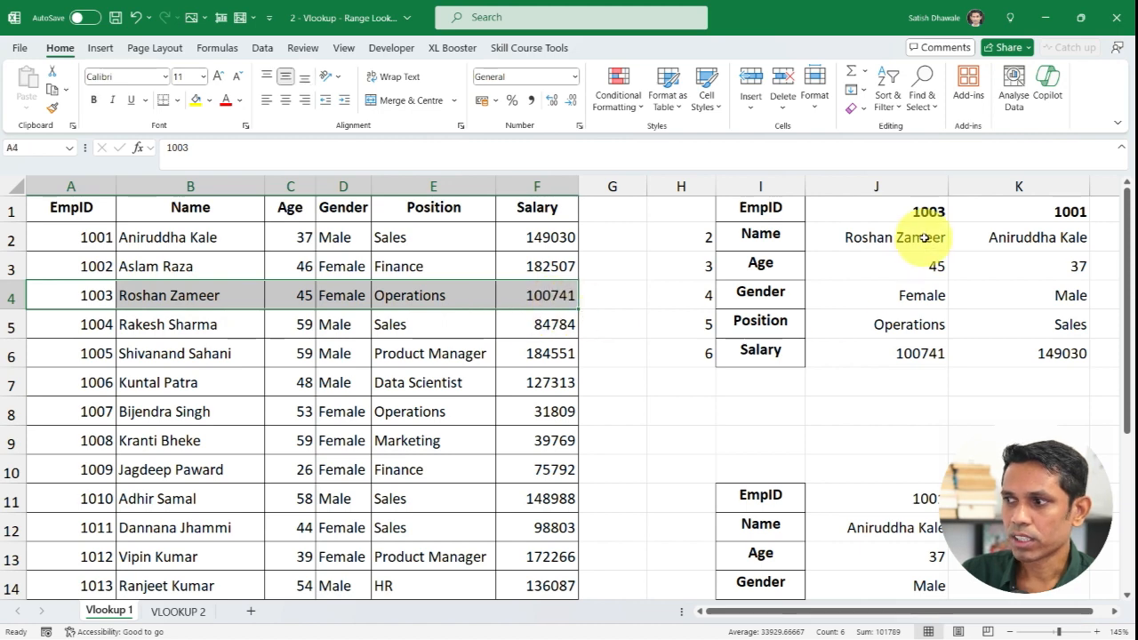
drag(933, 237, 914, 360)
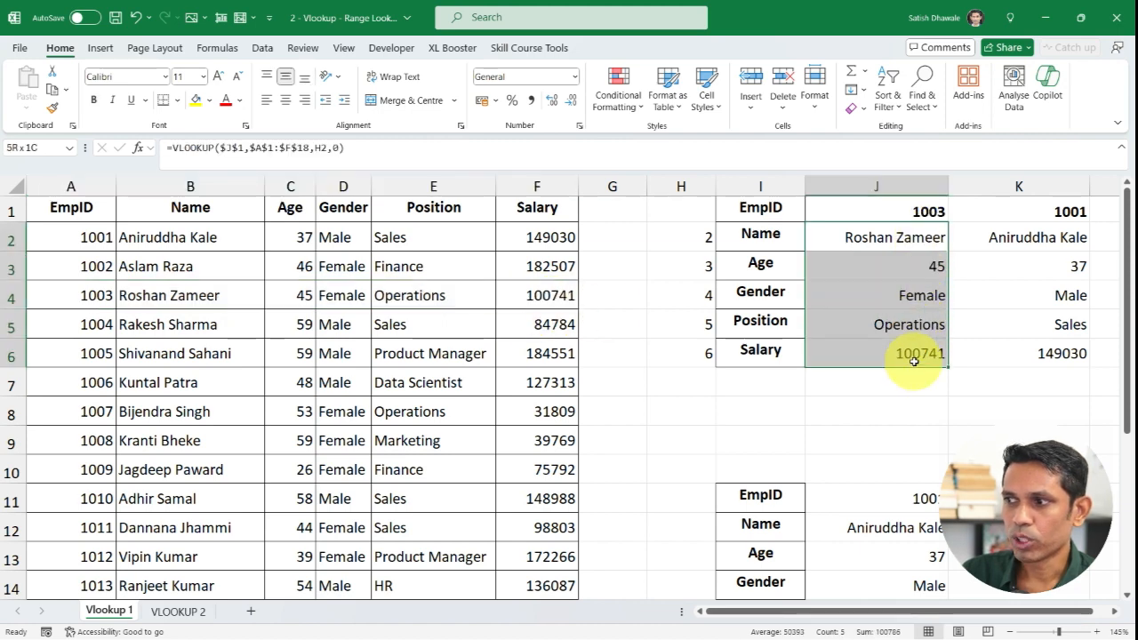
On the VLOOKUP 2 sheet, review the incentive table and read the VLOOKUP function's description by starting a formula in E7, leaving the cell empty
click(183, 612)
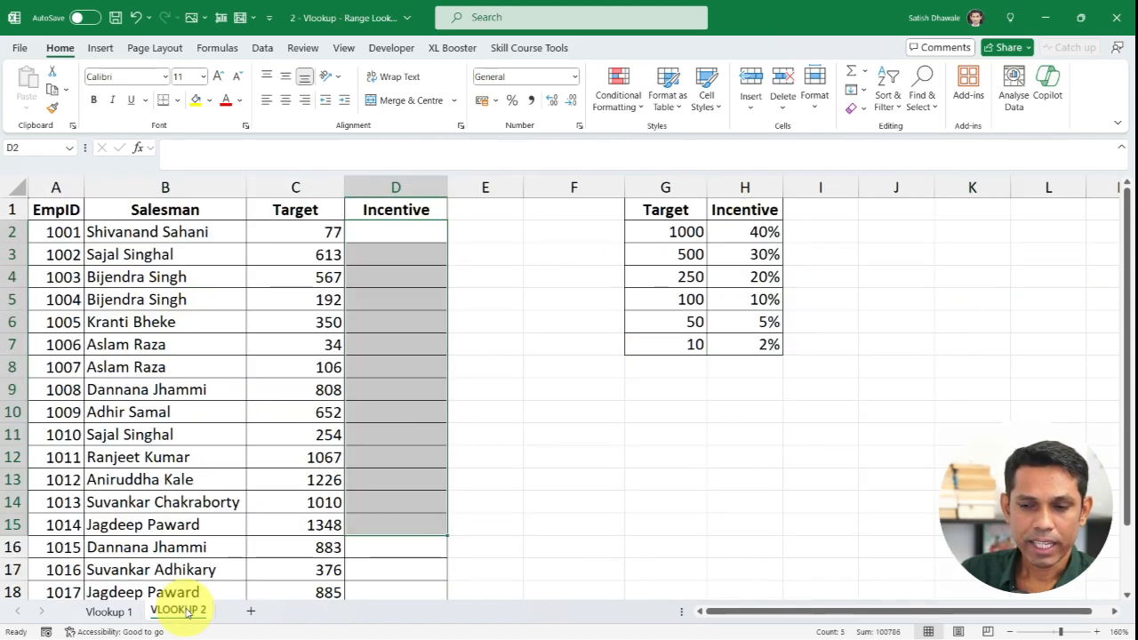
click(329, 233)
drag(666, 228, 726, 340)
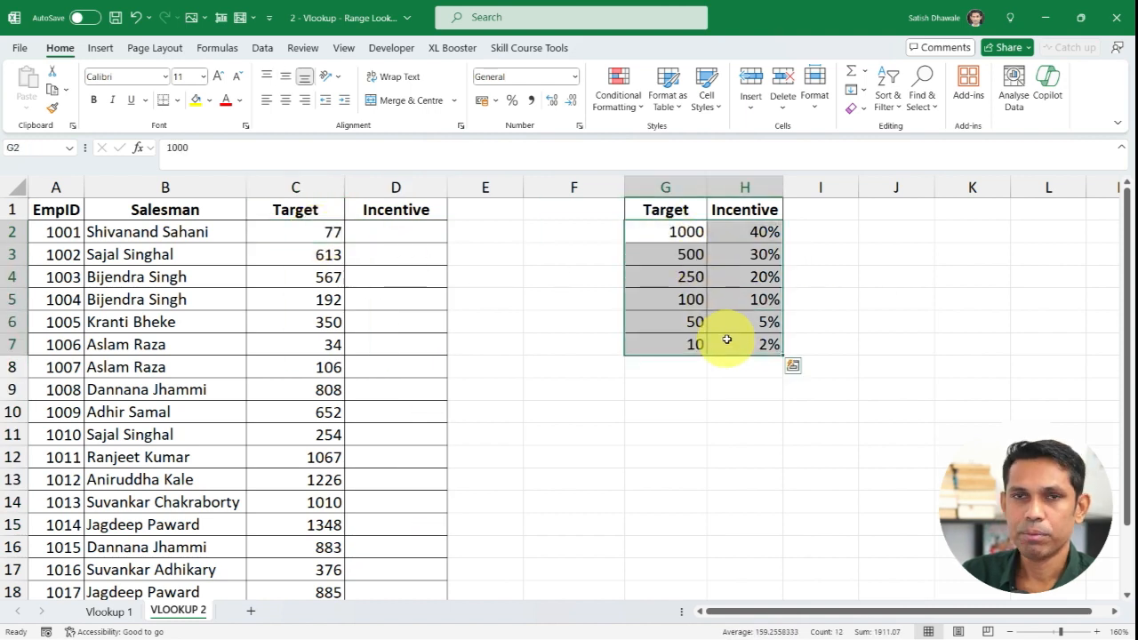
click(510, 334)
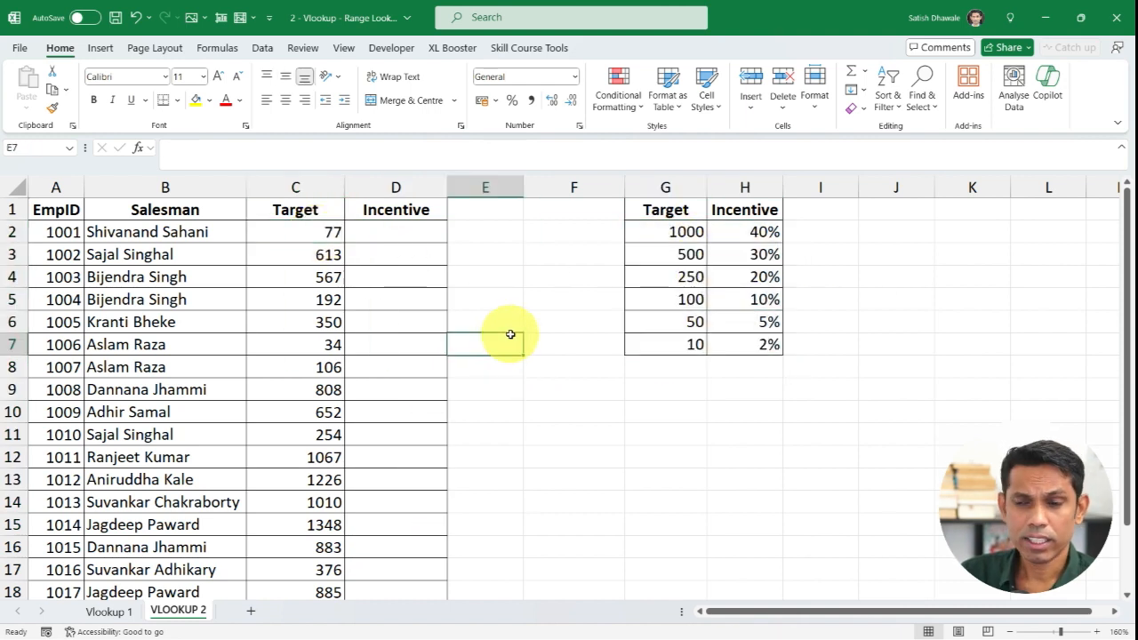
text(=vl)
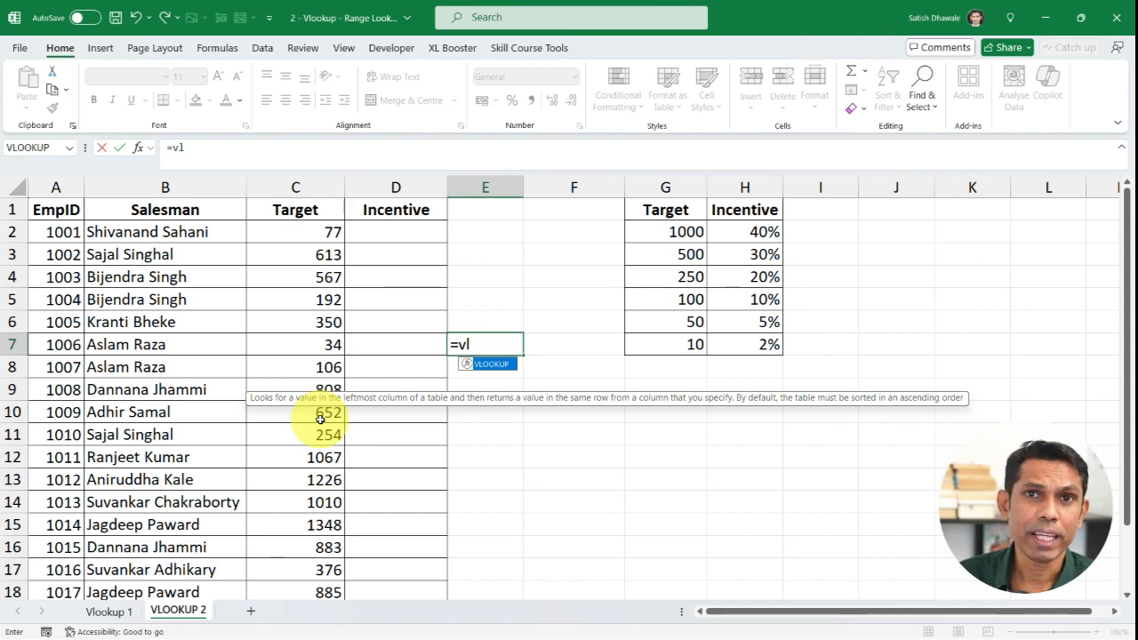
key(Escape)
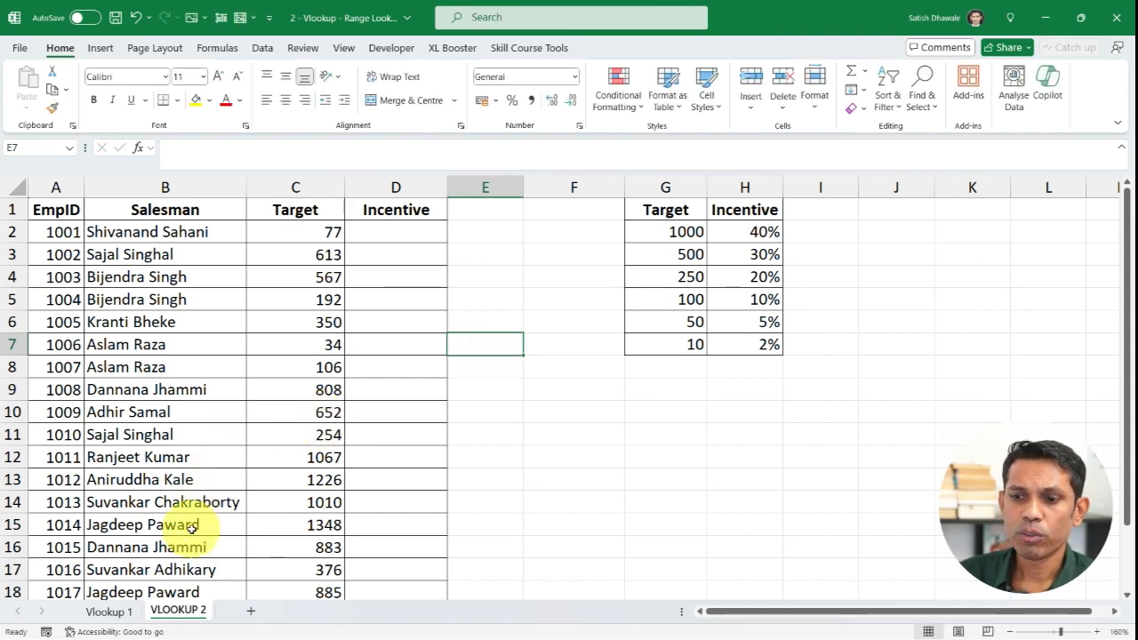
On the Vlookup 1 sheet, examine the leftmost EmpID column and the table row for EmpID 1004
click(191, 526)
click(109, 612)
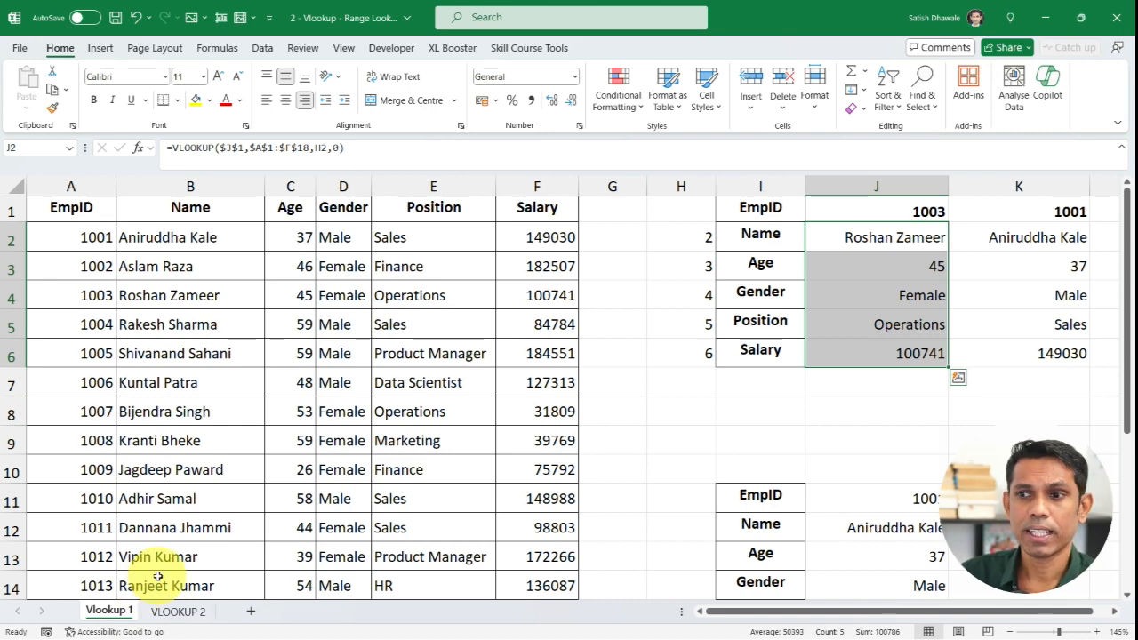
click(95, 187)
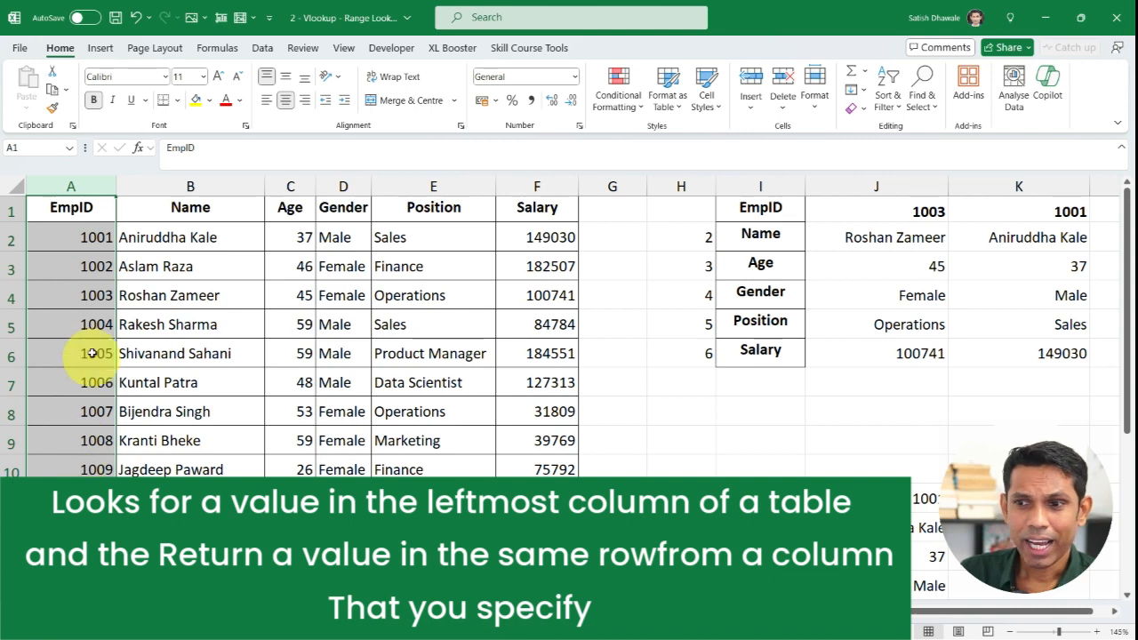
drag(78, 326, 519, 322)
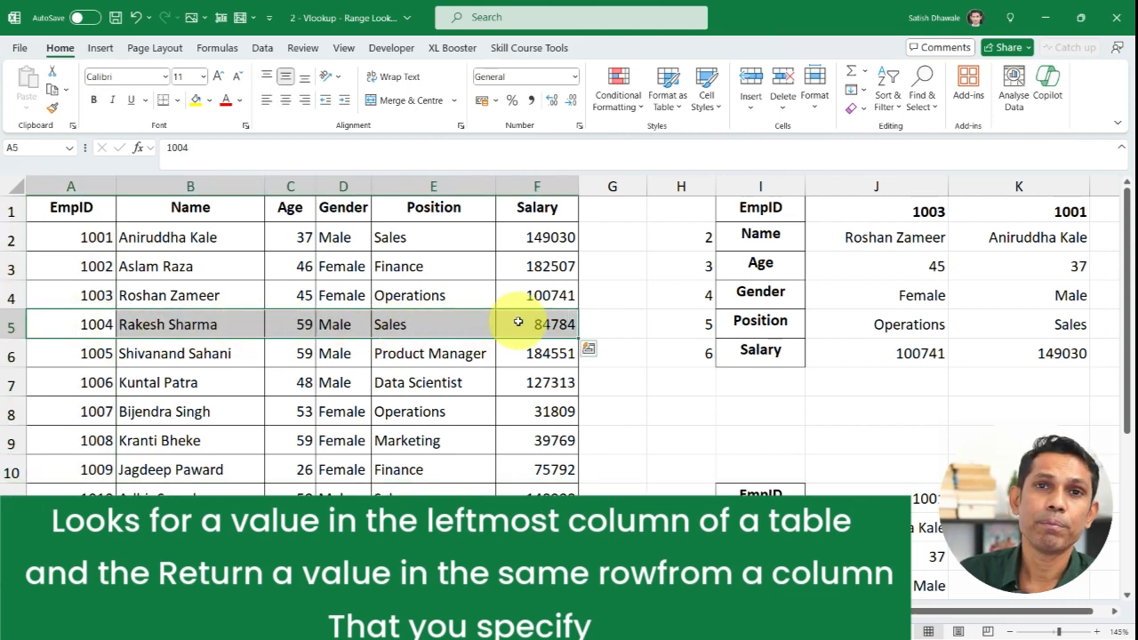
click(80, 326)
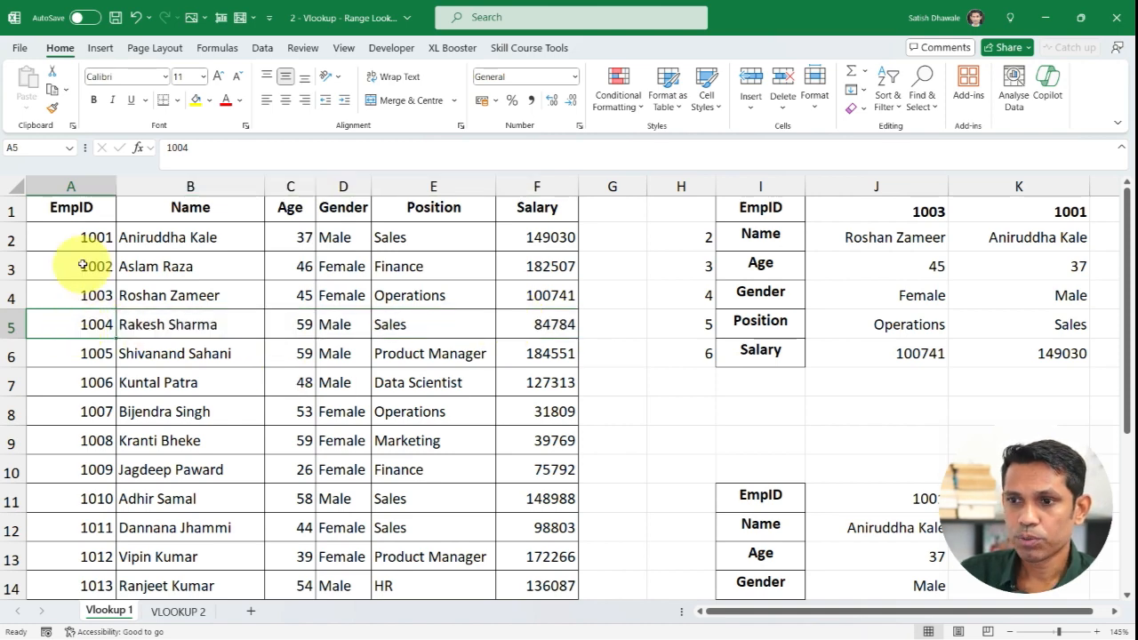
click(73, 186)
click(76, 214)
drag(76, 213, 89, 463)
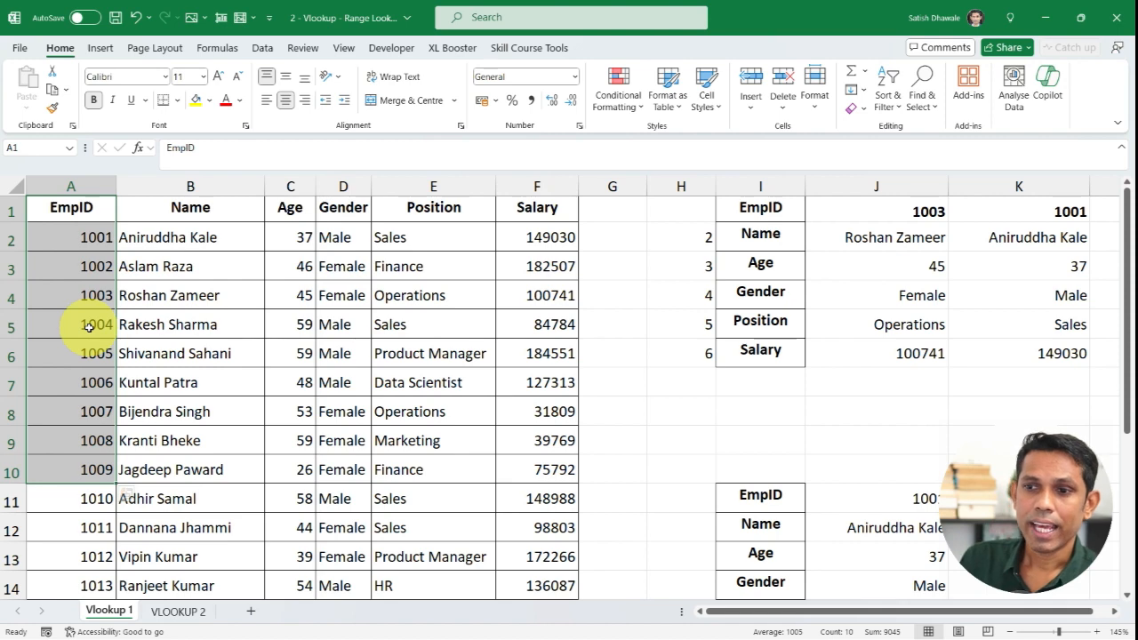
Examine the table row for EmpID 1004 and inspect the VLOOKUP formulas in J2, J3 and J4, including the column index argument
drag(85, 328, 546, 325)
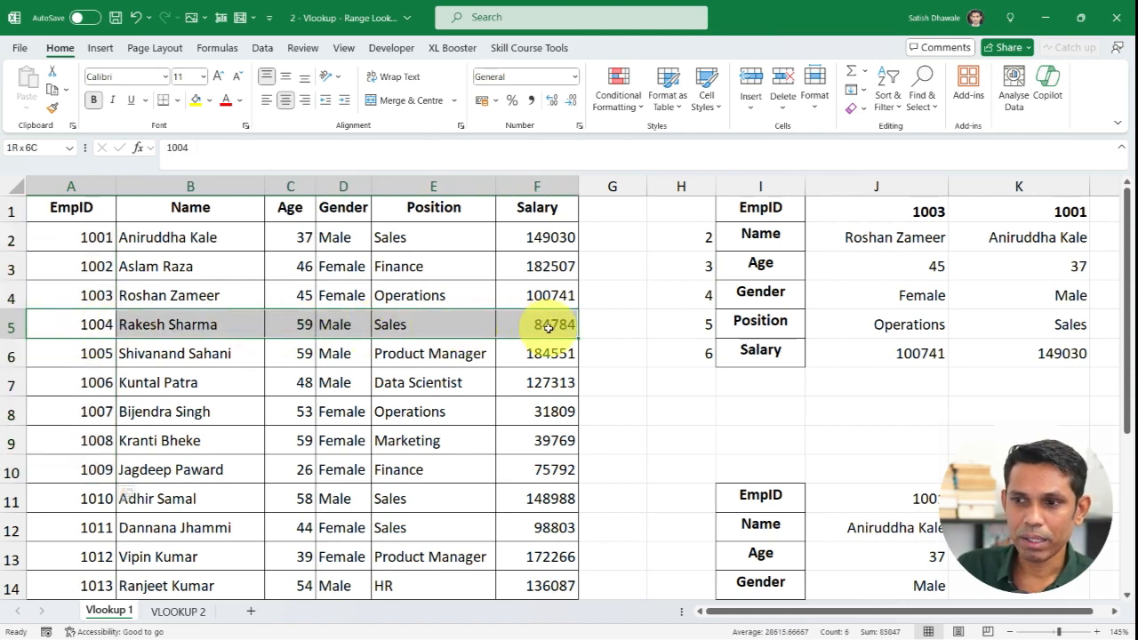
click(214, 324)
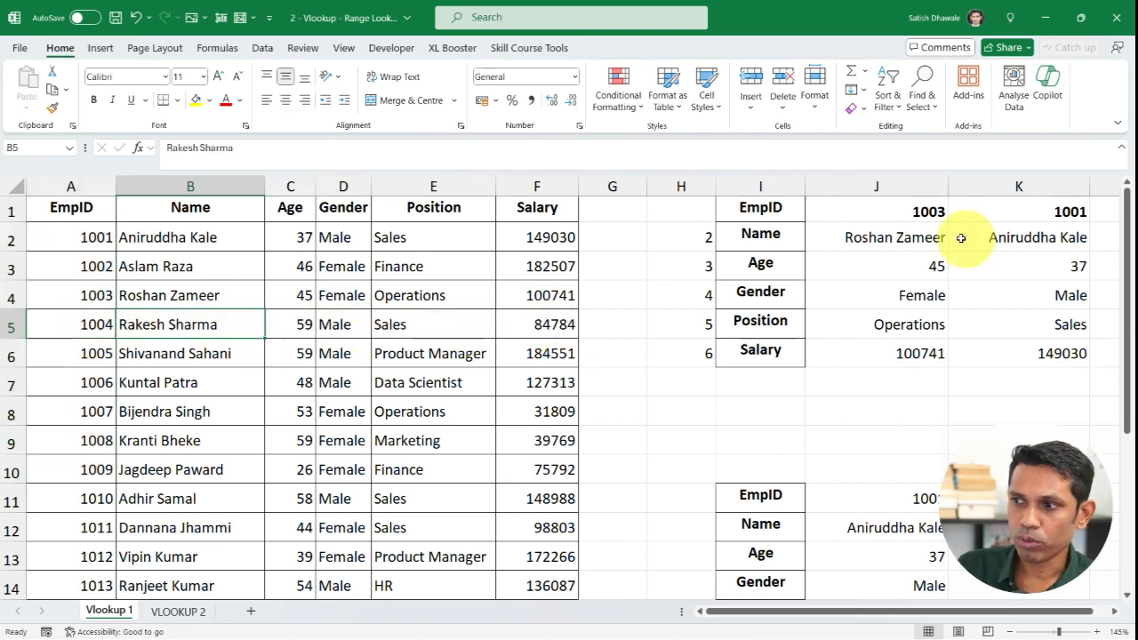
double_click(907, 236)
click(859, 236)
key(Return)
double_click(892, 265)
click(920, 265)
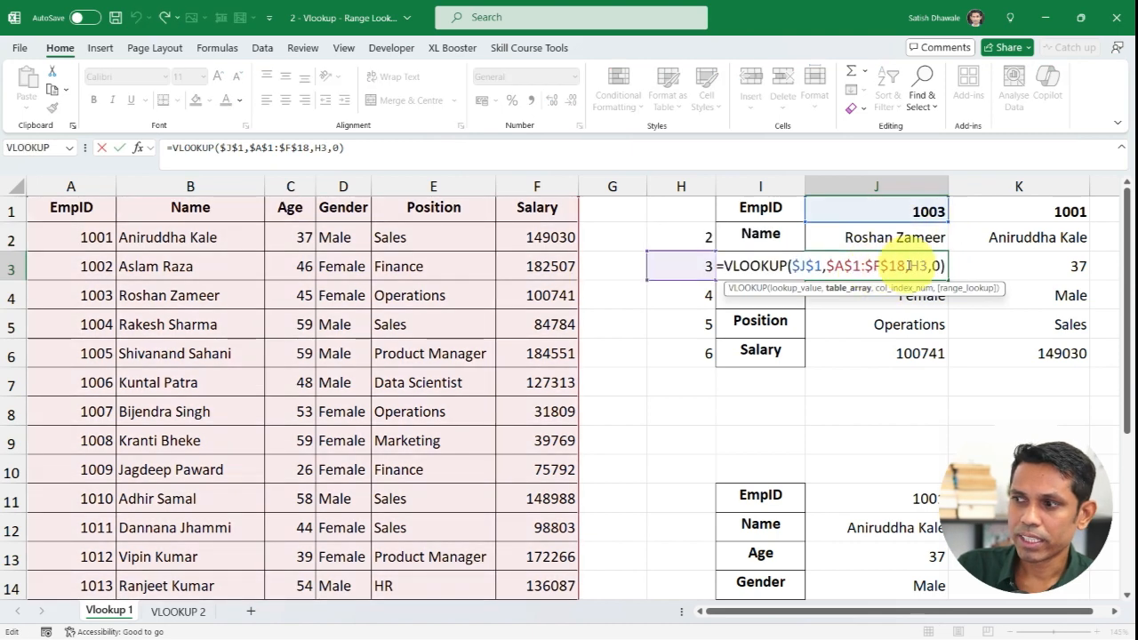
key(Return)
double_click(912, 294)
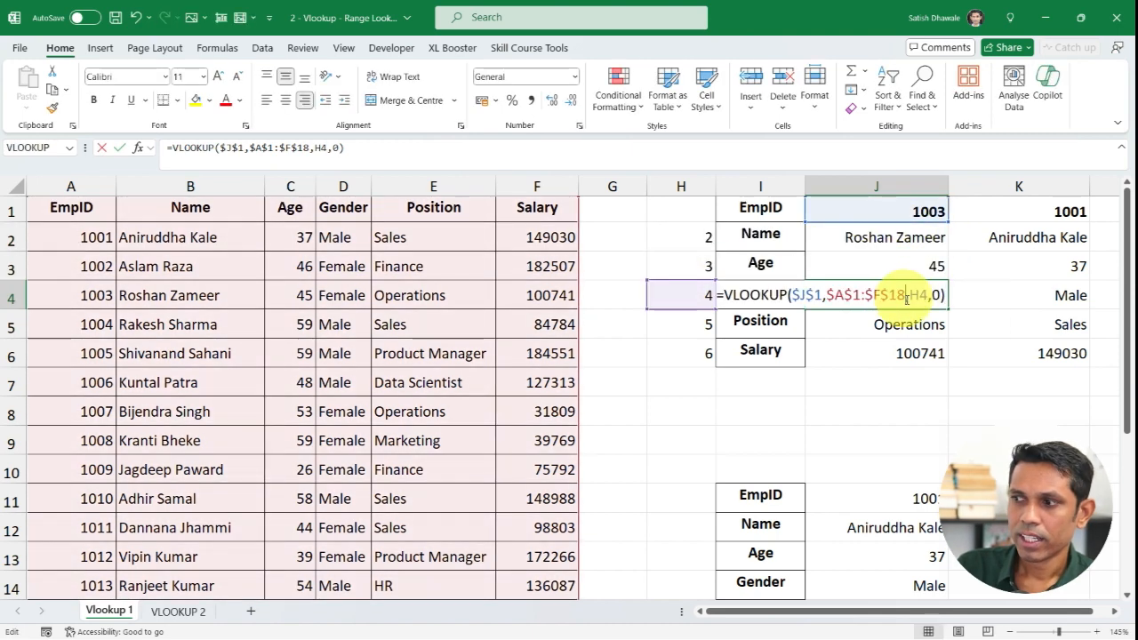
drag(908, 295, 918, 295)
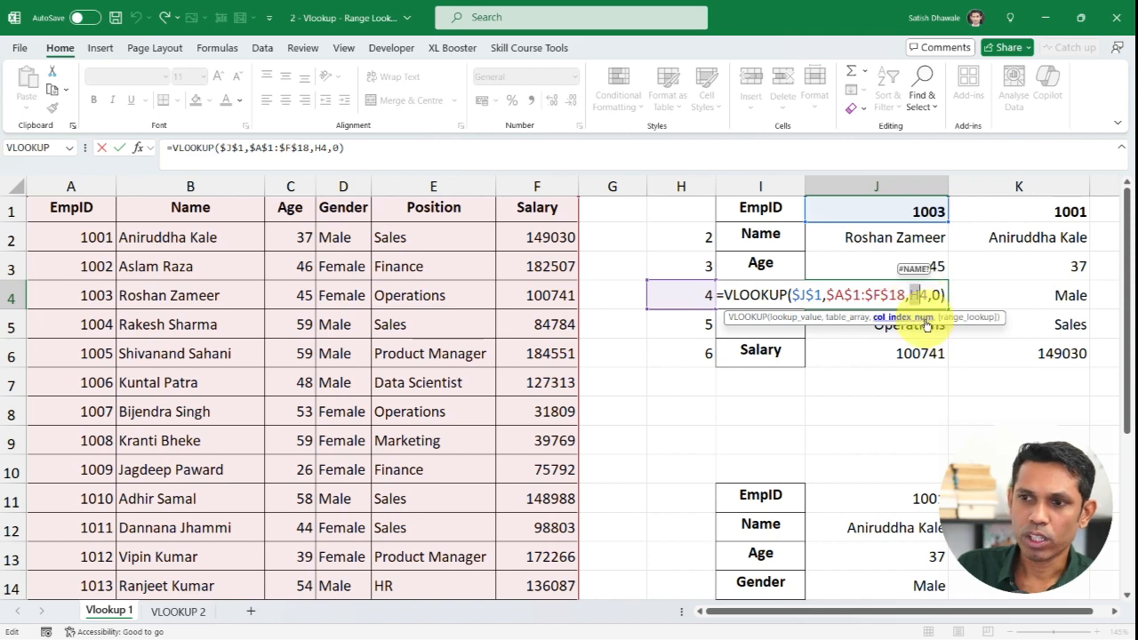
key(Return)
Compare the lookup results in J2:J6 with the table row for EmpID 1003 and the Name column
drag(916, 238, 918, 353)
click(396, 296)
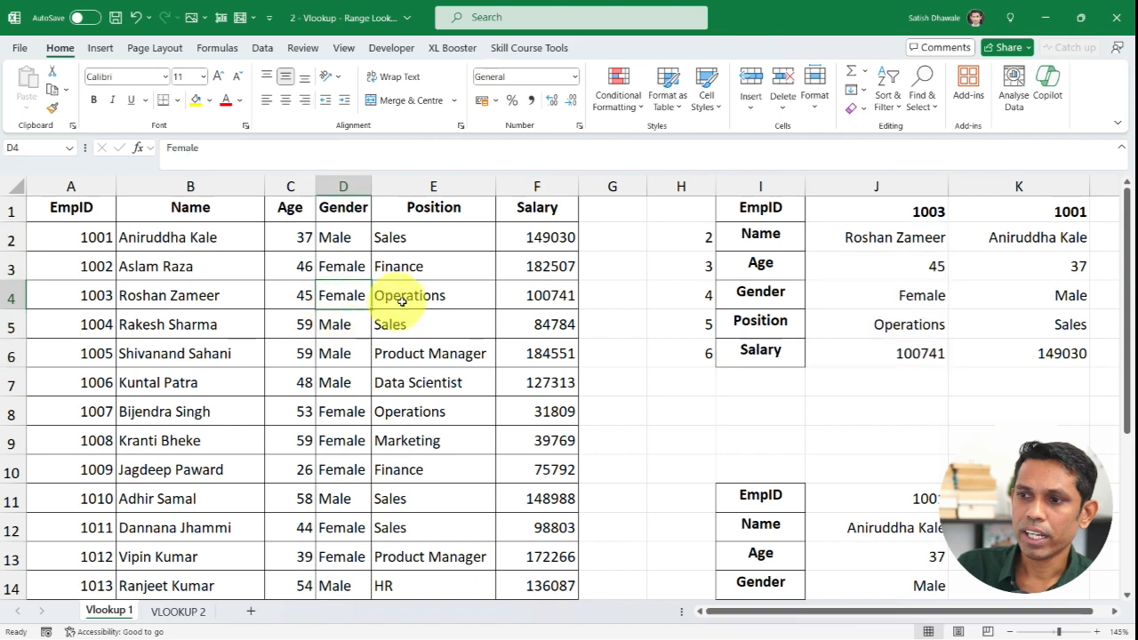
click(547, 295)
drag(894, 233, 875, 353)
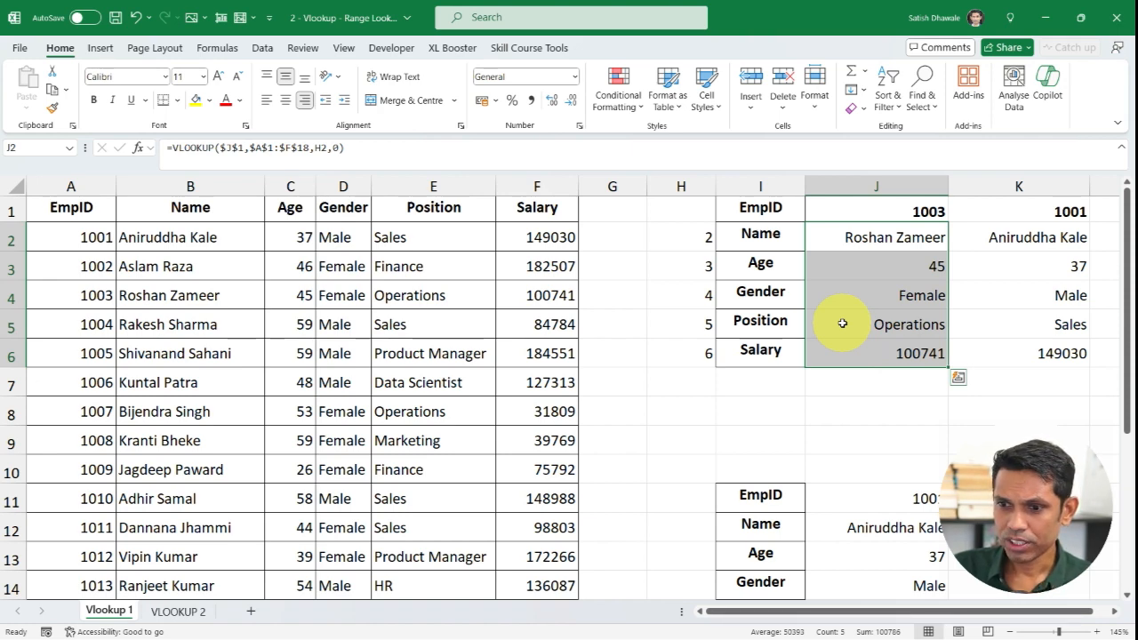
click(847, 238)
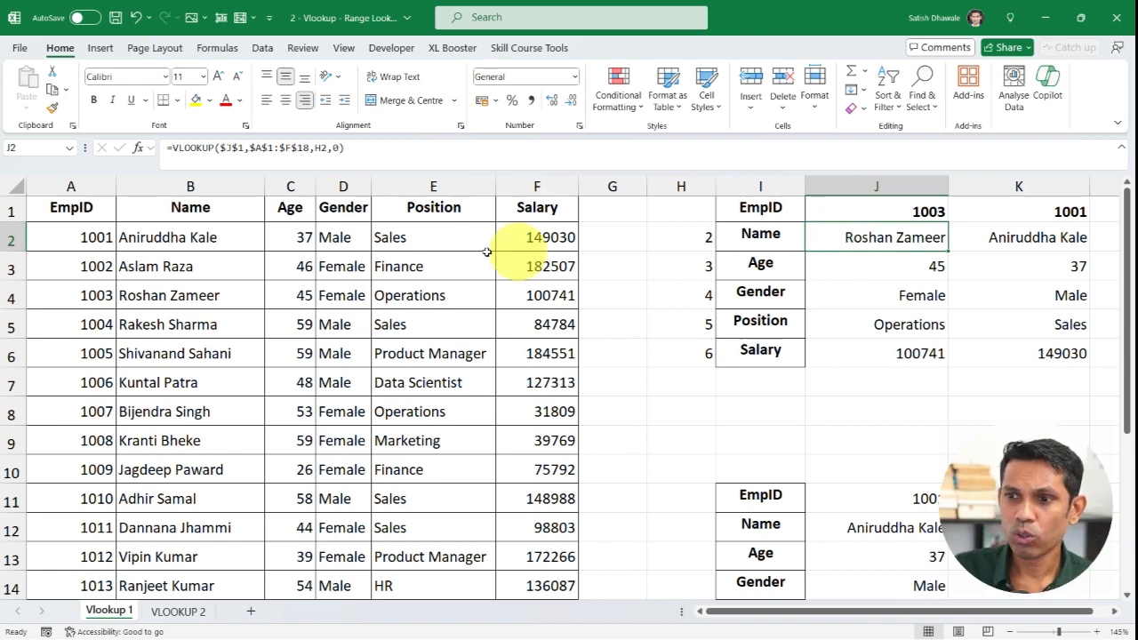
drag(218, 237, 211, 450)
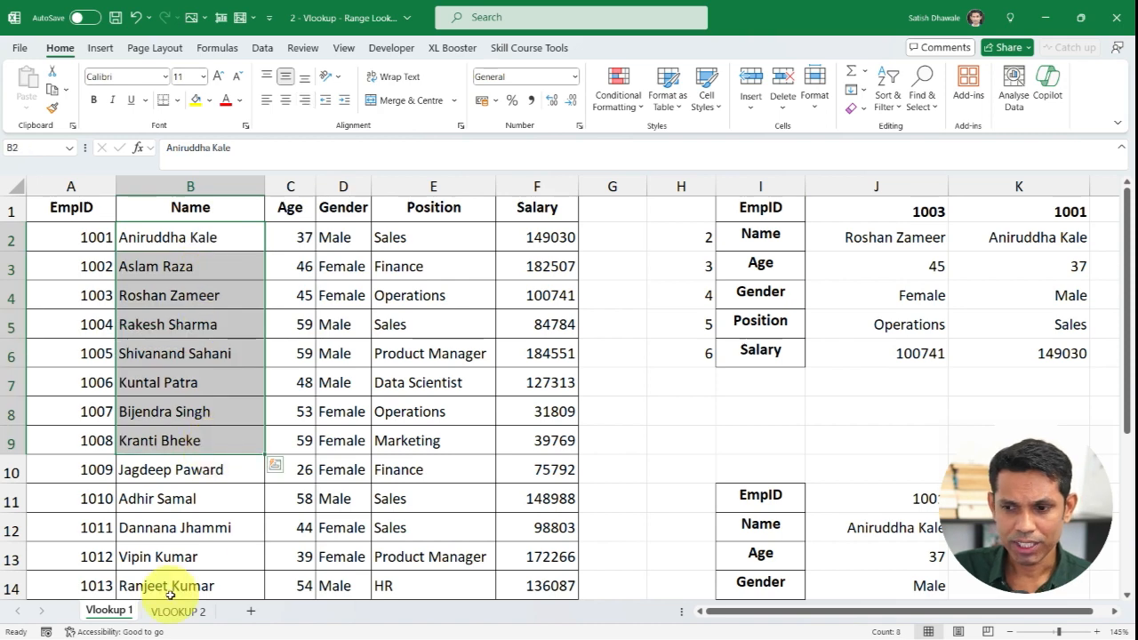
click(191, 440)
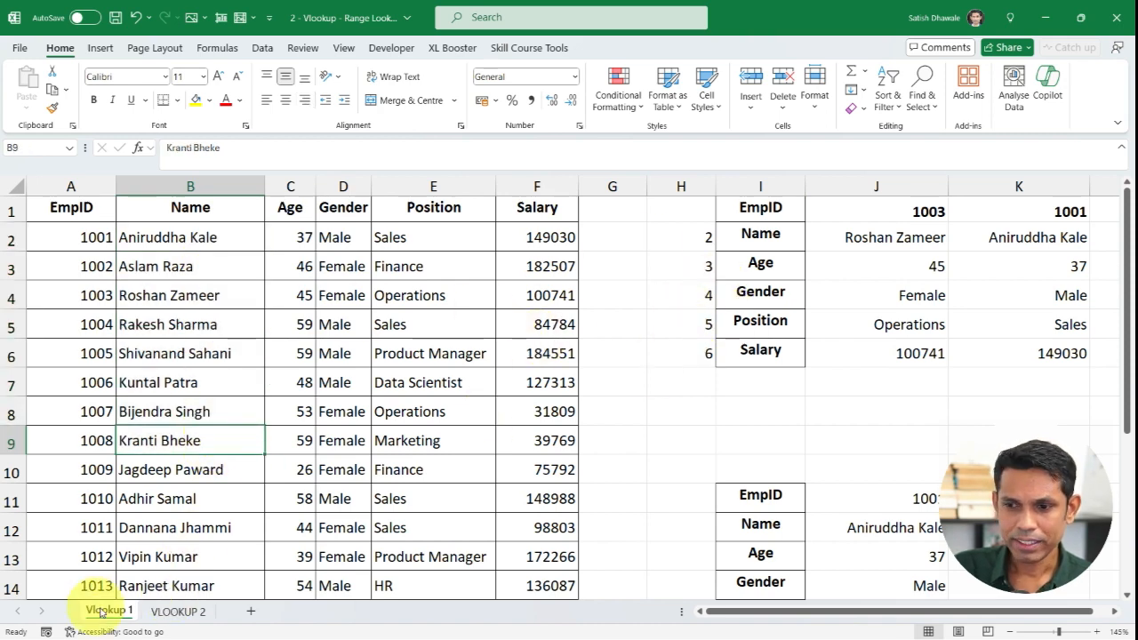
On the VLOOKUP 2 sheet, read the VLOOKUP description's sort-order note by starting a formula in E6, leaving the cell empty
click(177, 611)
click(502, 321)
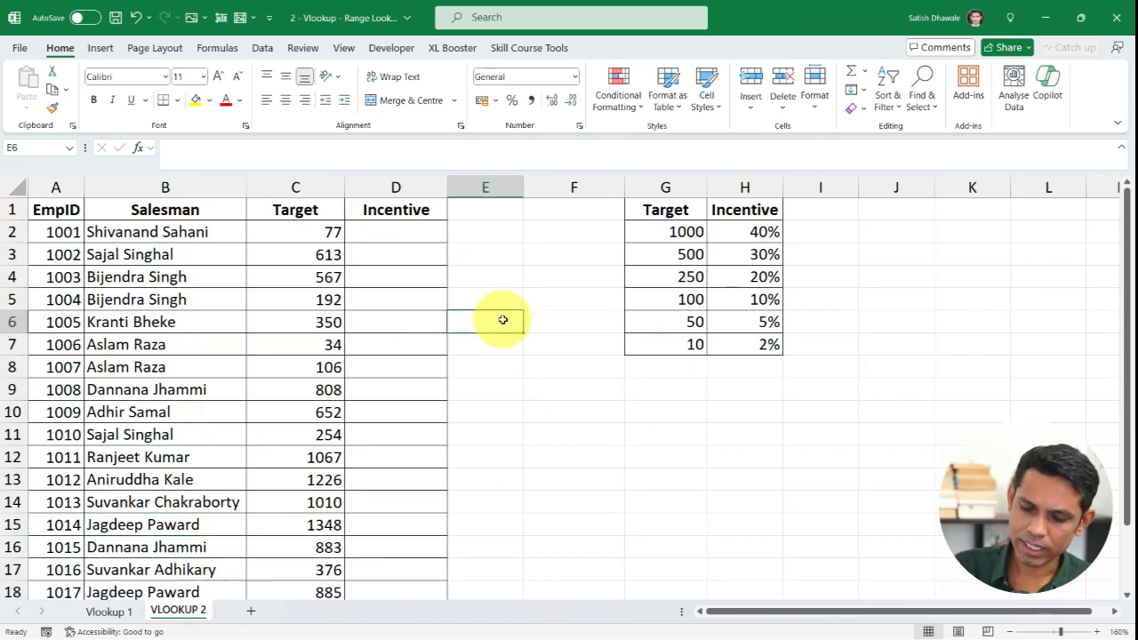
text(=vlo)
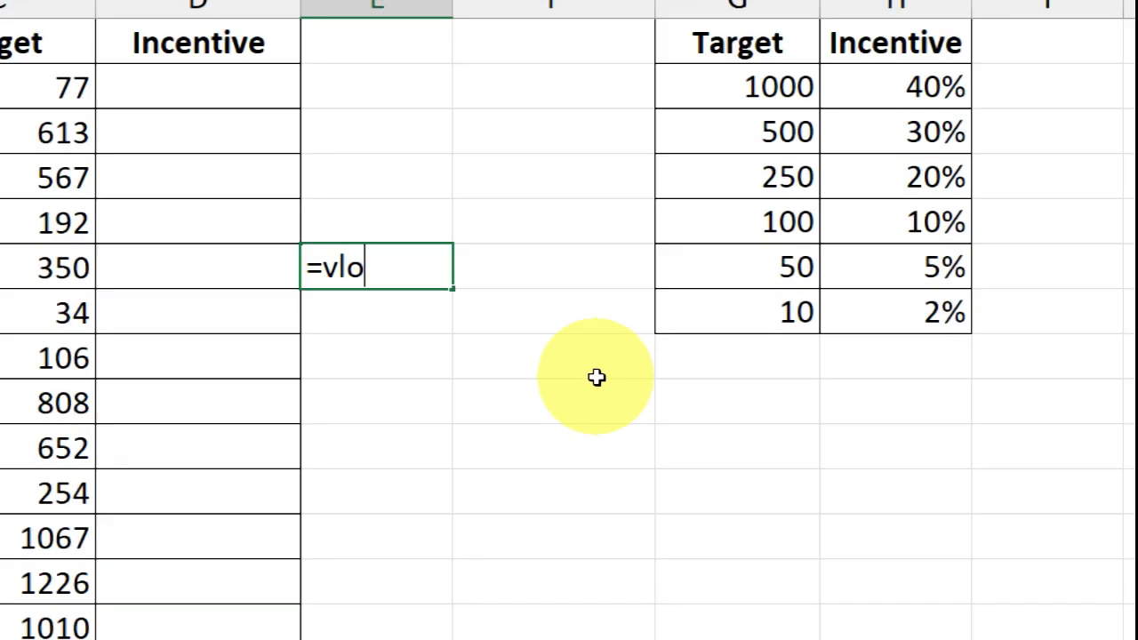
key(BackSpace)
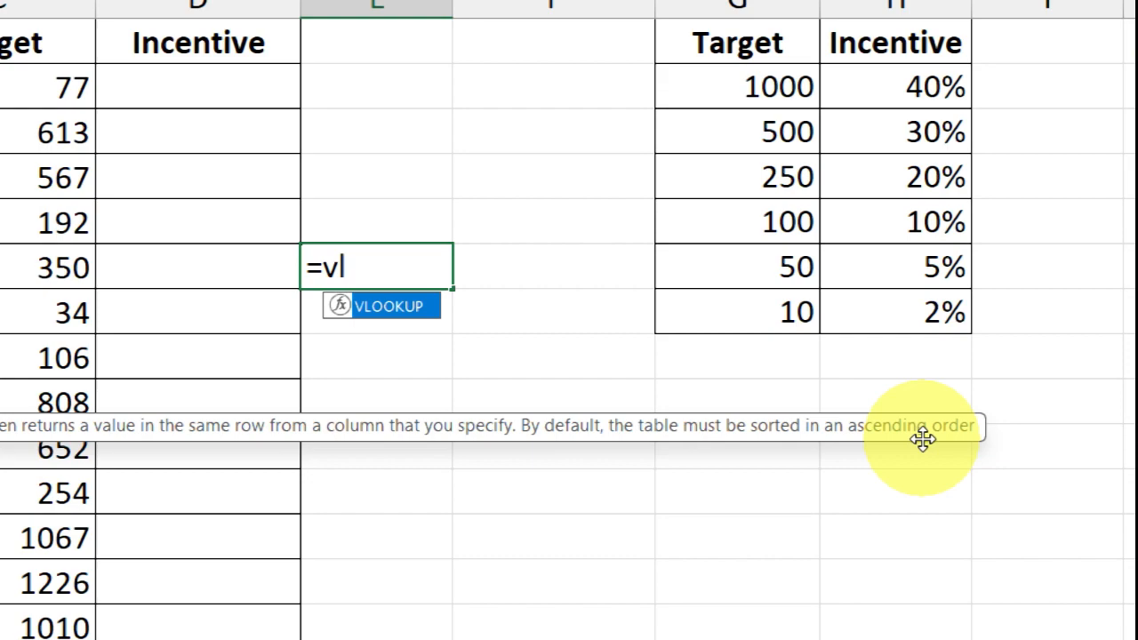
key(Escape)
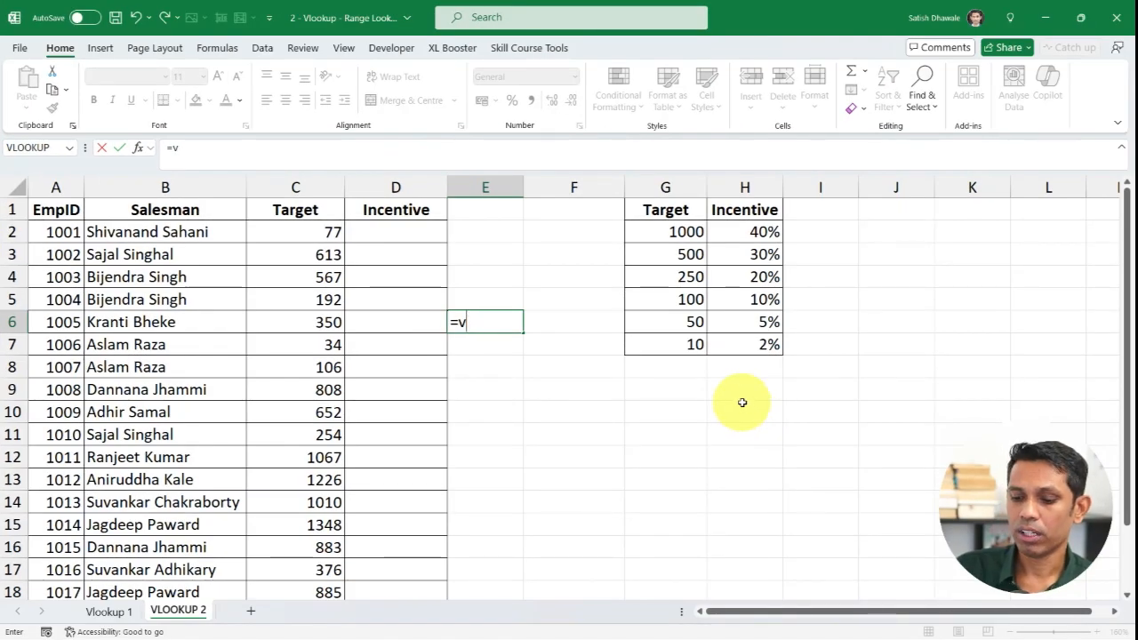
key(Escape)
click(569, 435)
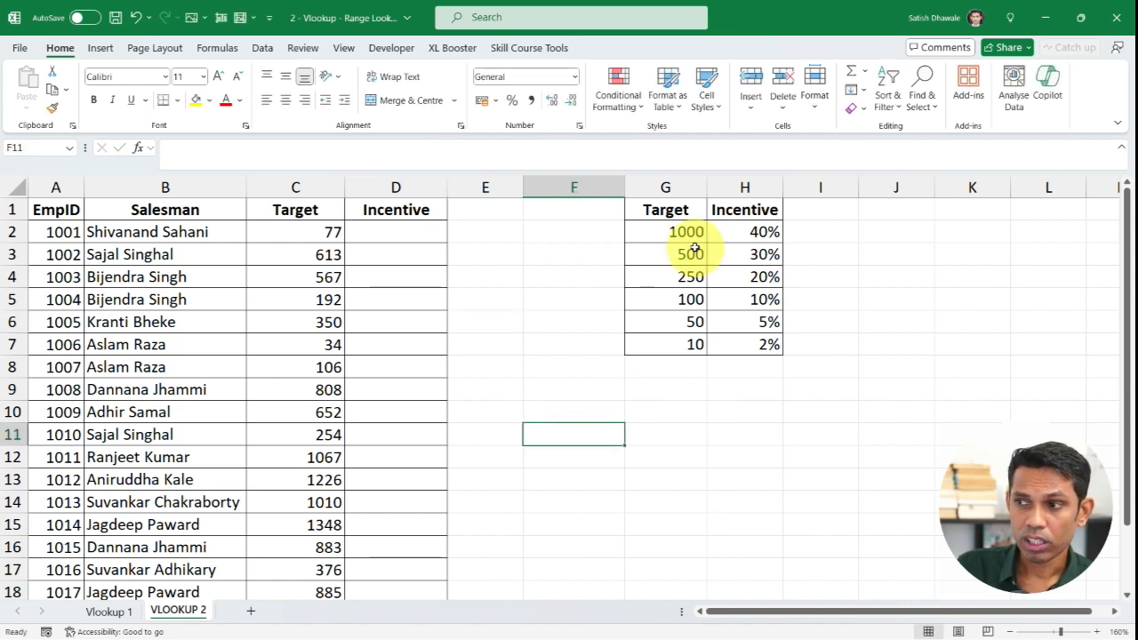
Review the incentive table G1:H7 and compare the first salesman's target in C2 with the 50 and 100 thresholds
drag(673, 217, 731, 340)
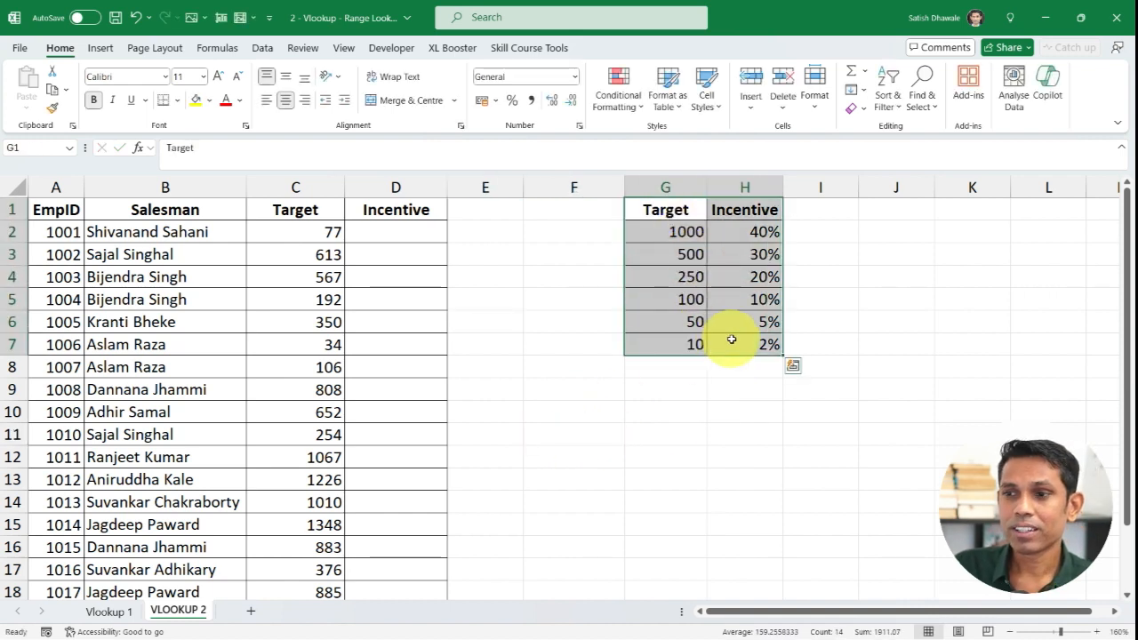
drag(328, 232, 305, 456)
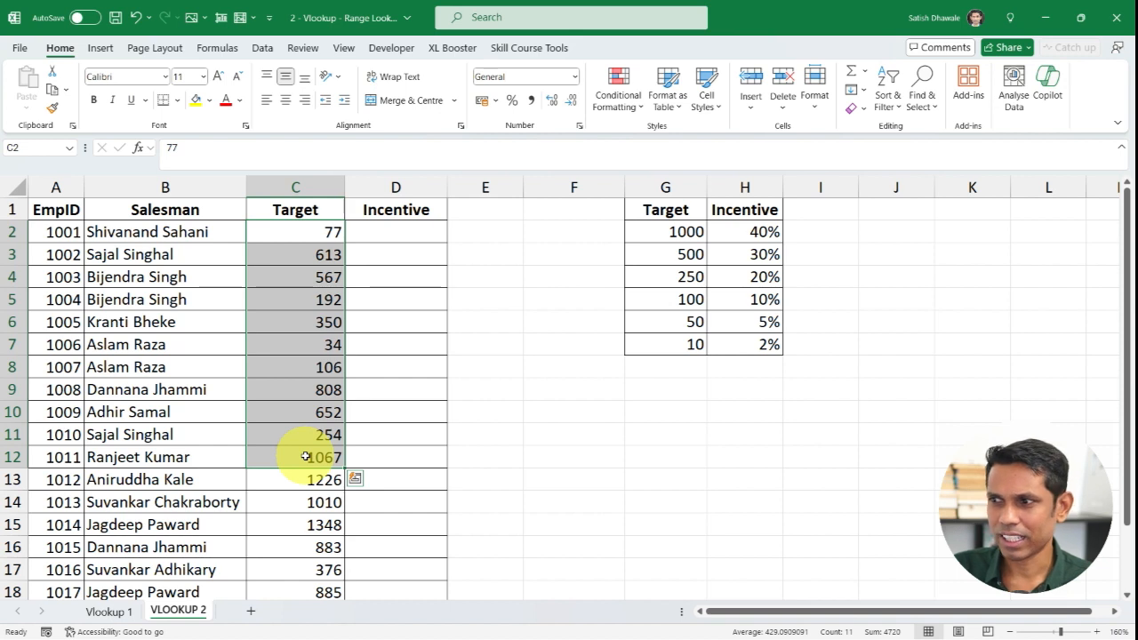
click(308, 233)
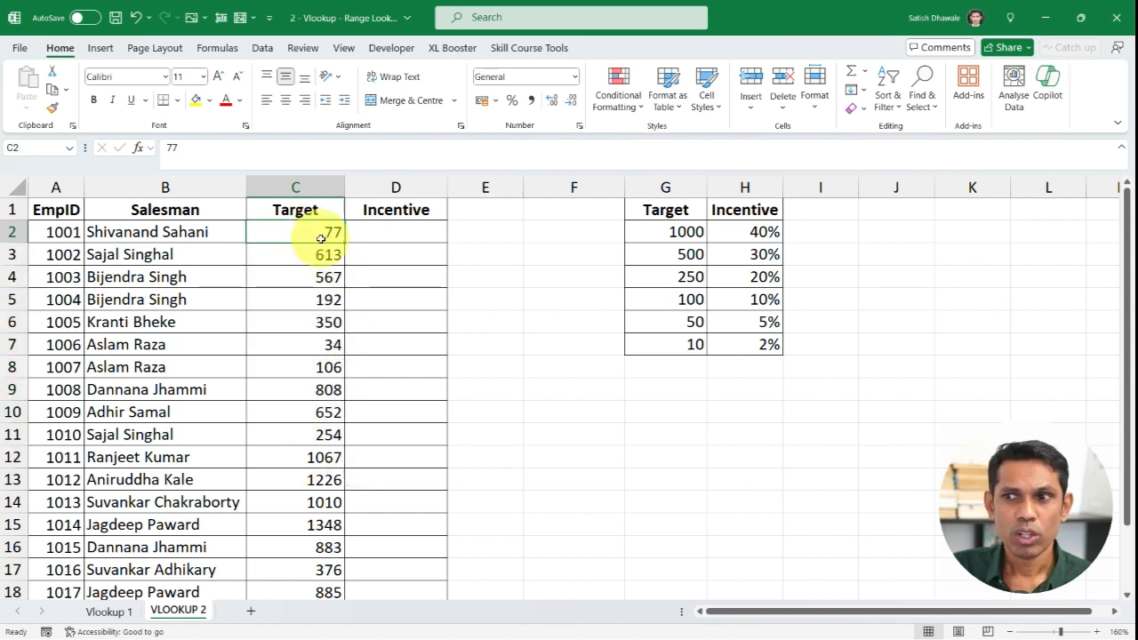
drag(659, 236, 674, 363)
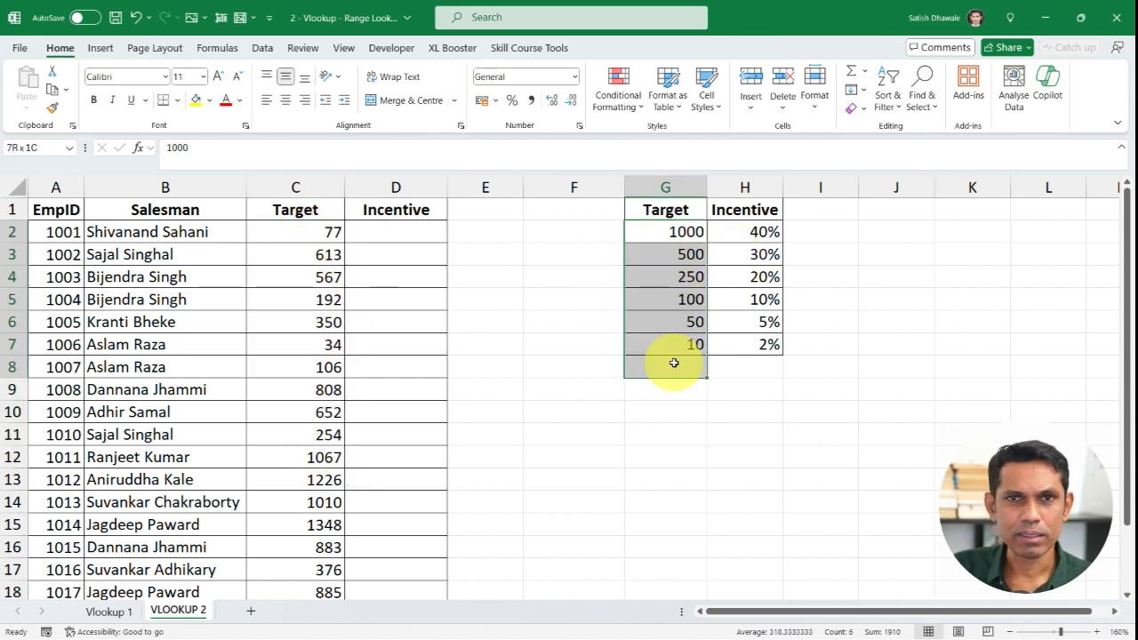
drag(686, 300, 687, 326)
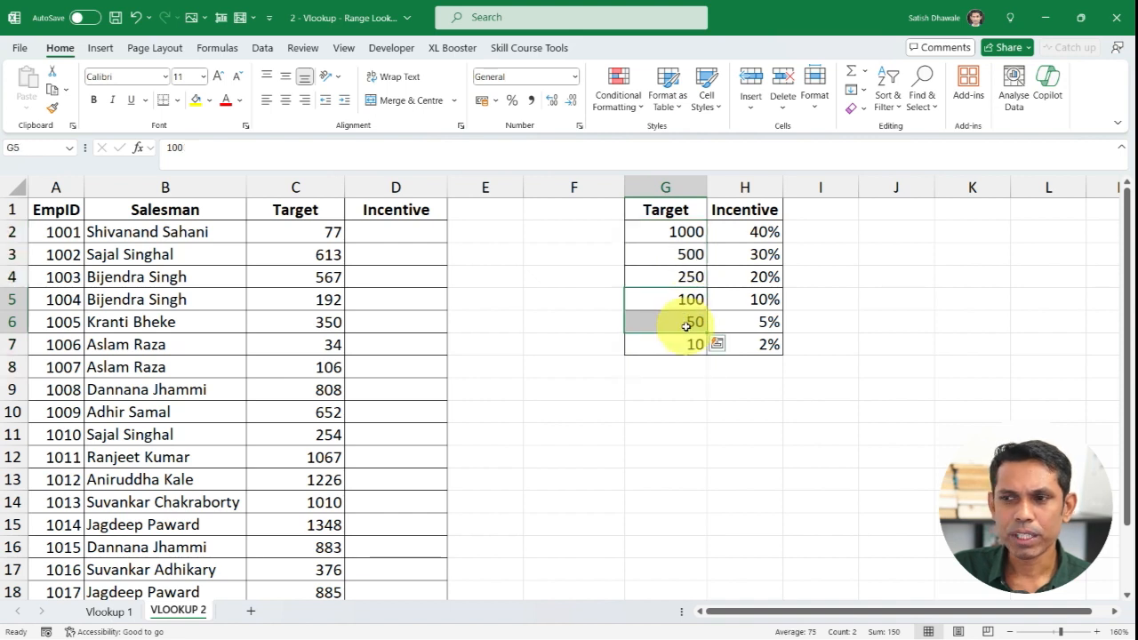
Compare the salesmen's targets in C3, C4 and C5 with the target thresholds in column G
click(325, 256)
drag(687, 233, 691, 258)
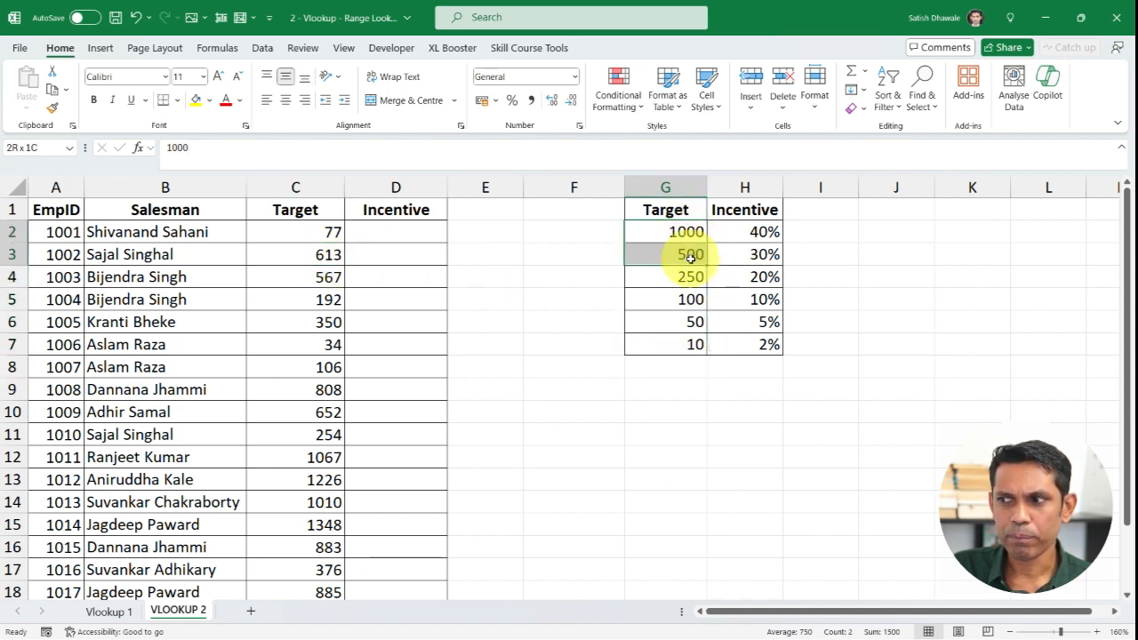
click(326, 277)
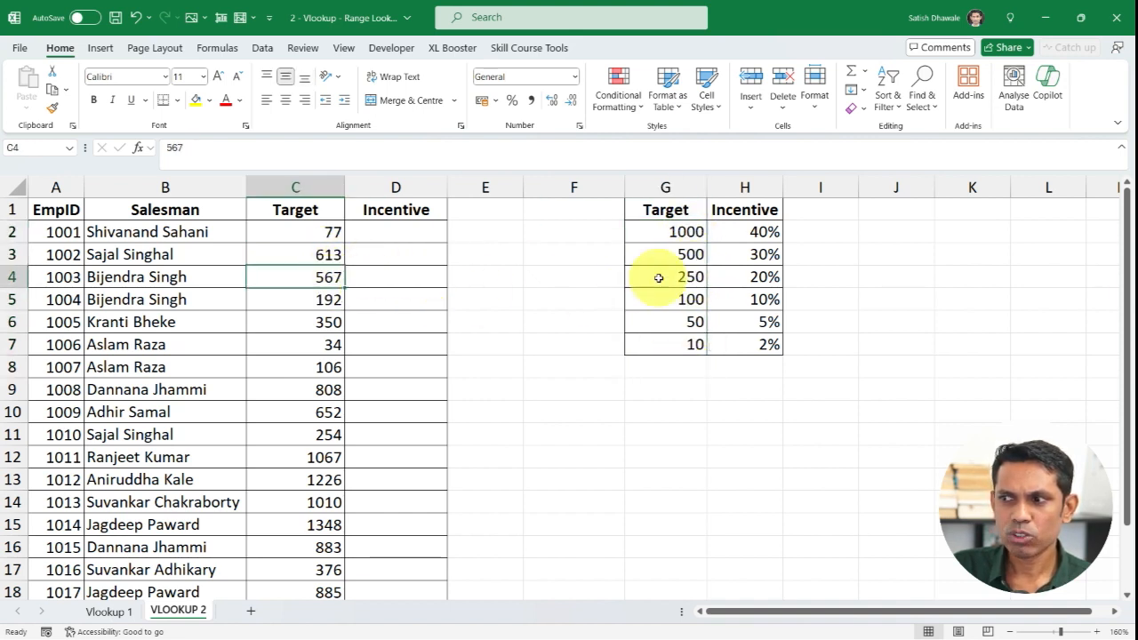
drag(683, 256, 684, 233)
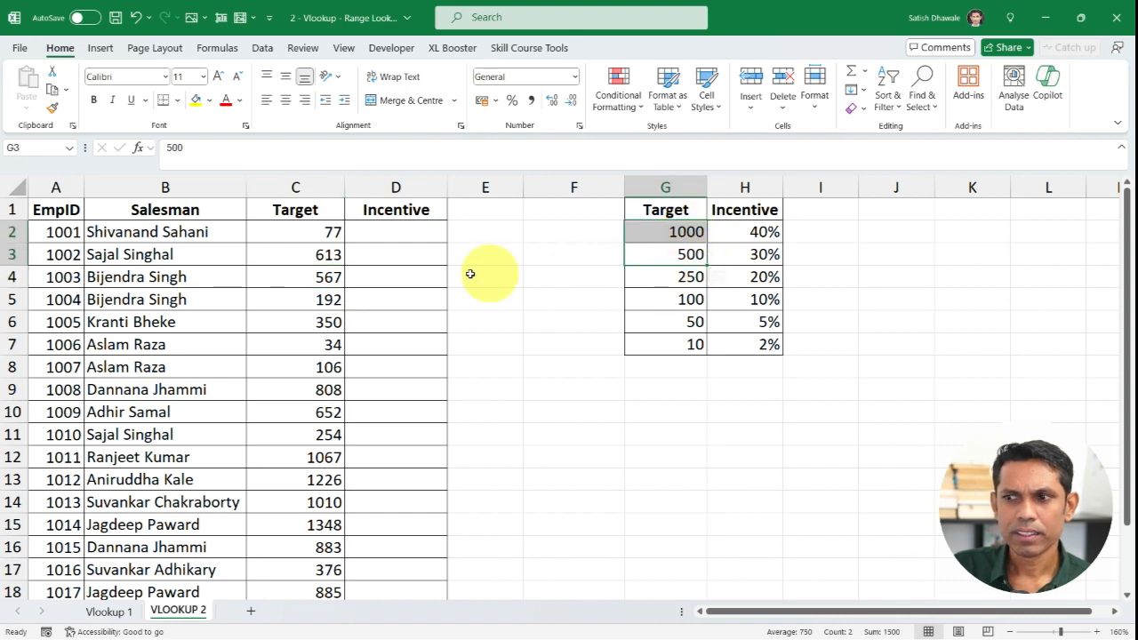
click(324, 300)
drag(683, 277, 683, 349)
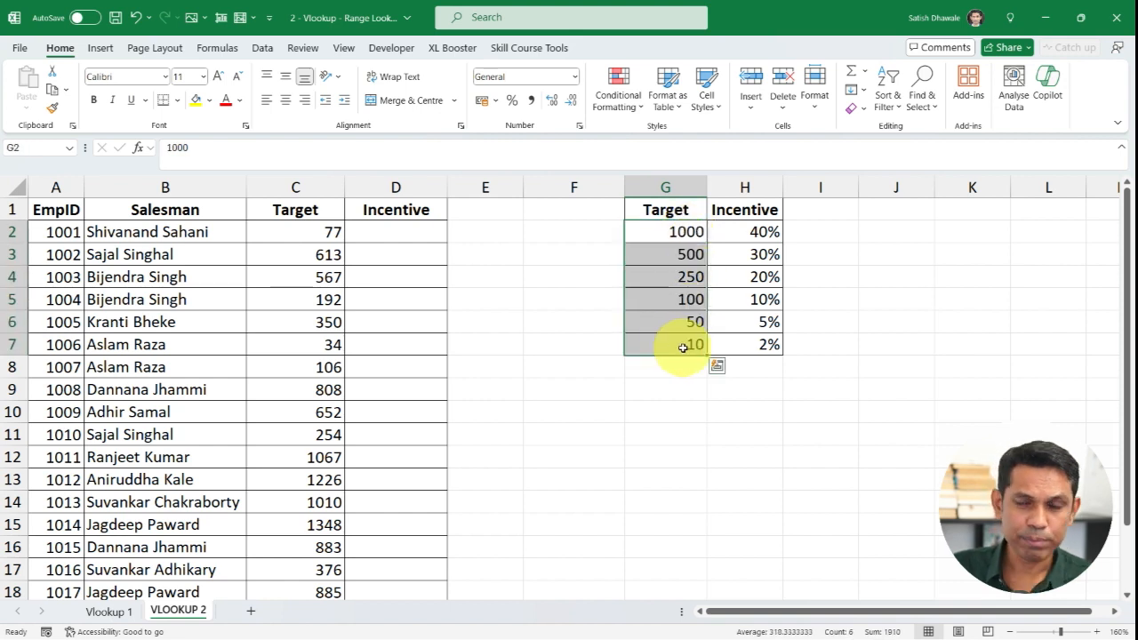
Compare the salesmen's Target values in column C with the whole Target and Incentive table in columns G and H
drag(300, 232, 295, 477)
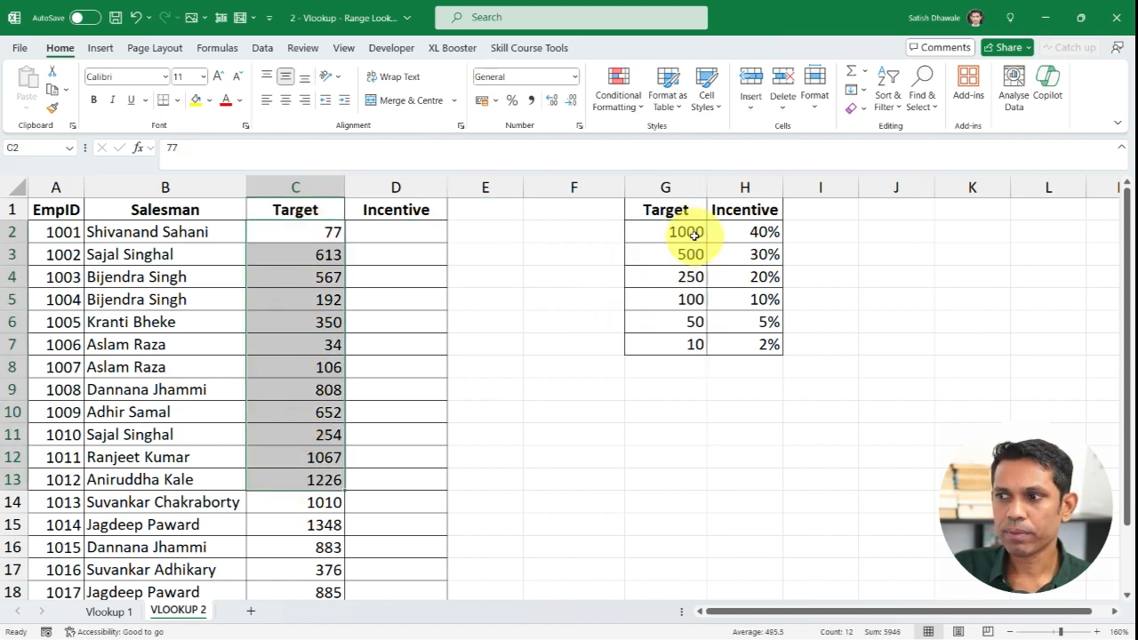
drag(670, 206, 765, 344)
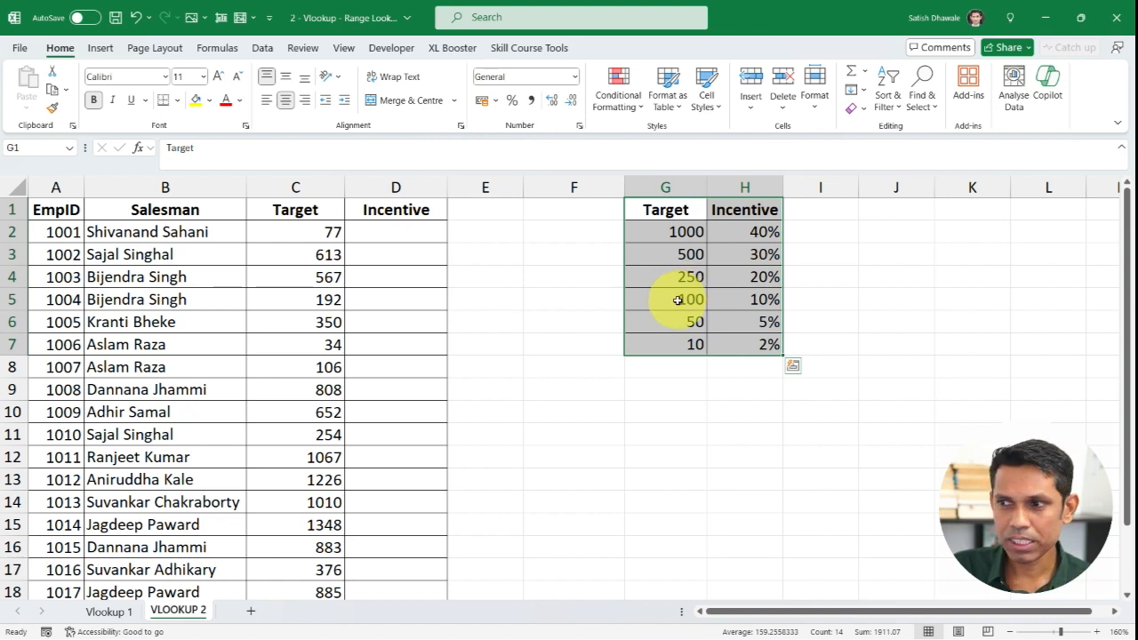
drag(683, 232, 746, 363)
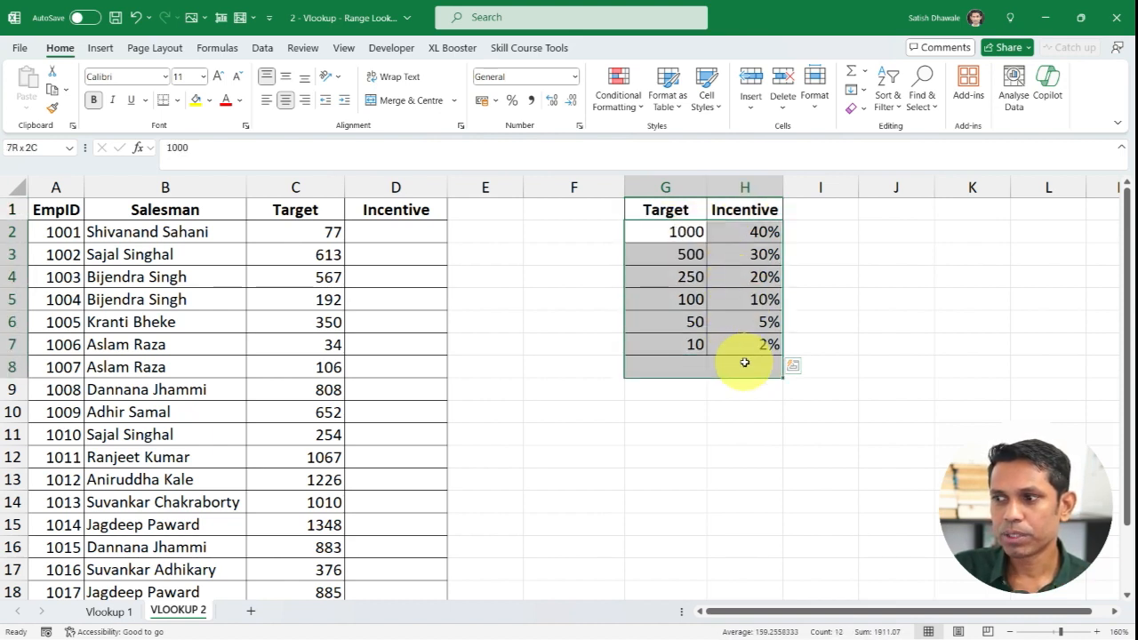
drag(315, 232, 322, 458)
On the Vlookup 1 sheet, check the formula in J2 and examine the sort order of the EmpID column down to A18
click(120, 612)
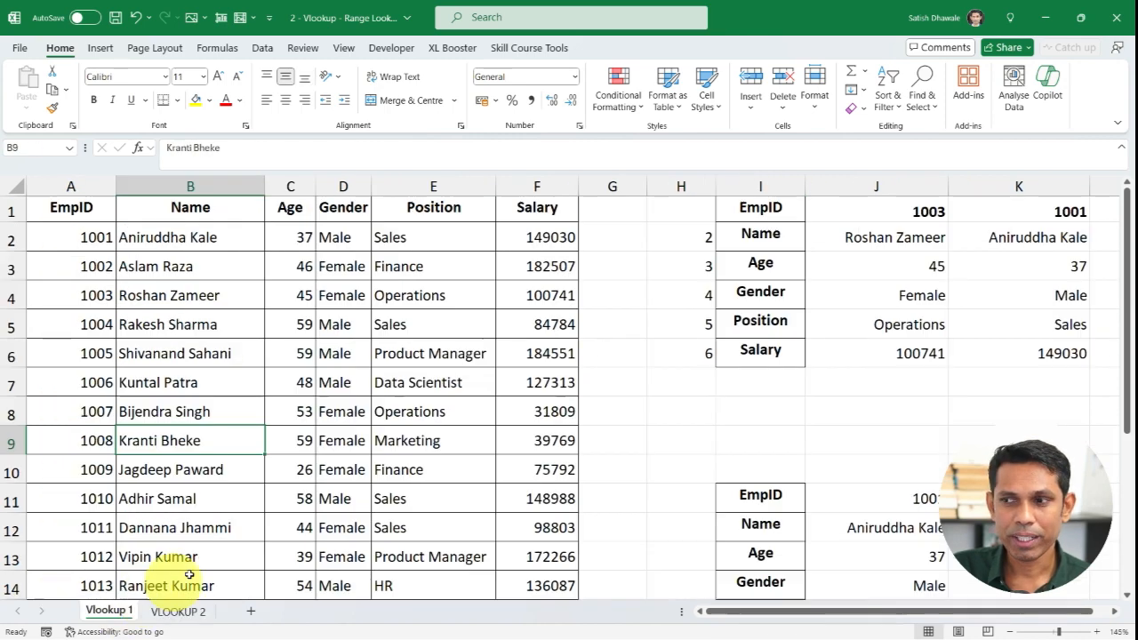
click(859, 236)
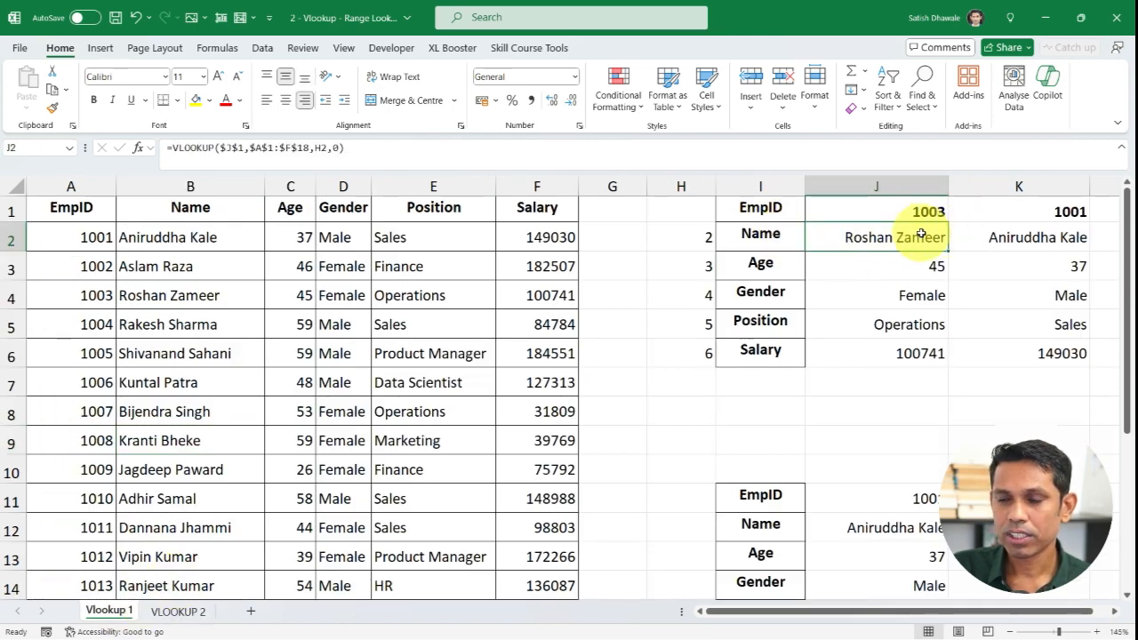
drag(86, 232, 75, 498)
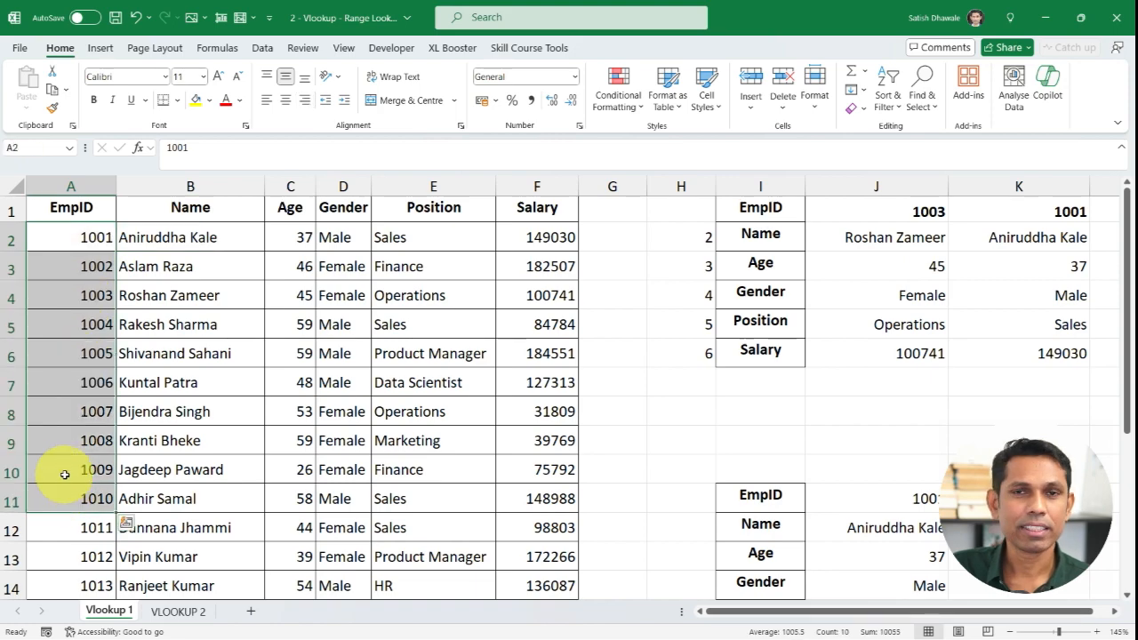
scroll(97, 373, down, 2)
scroll(100, 444, up, 2)
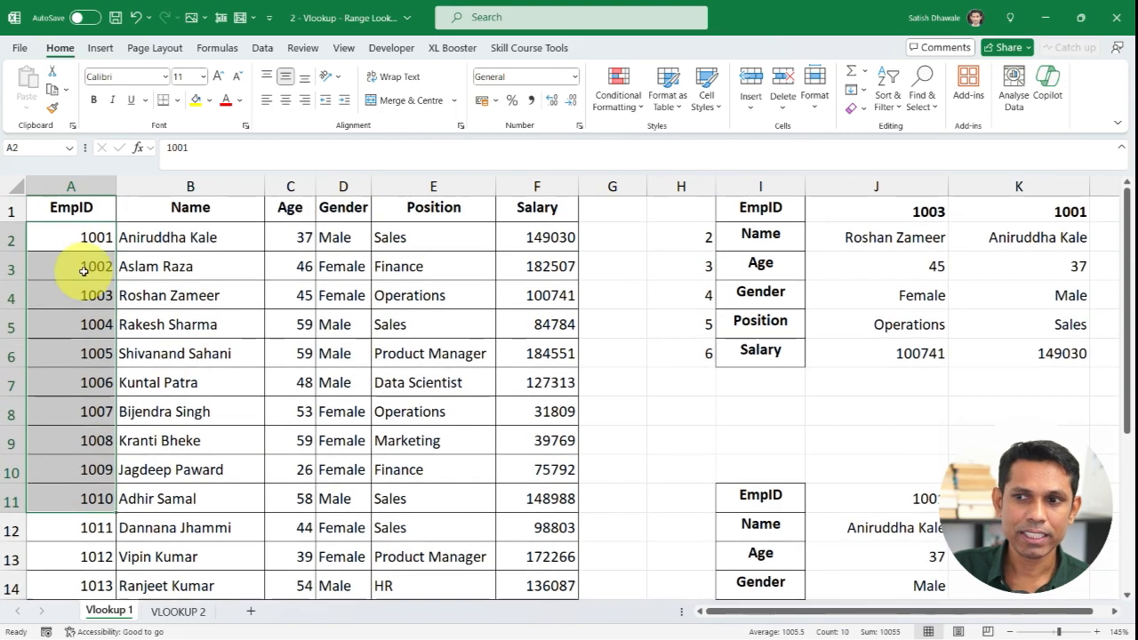
drag(89, 237, 96, 496)
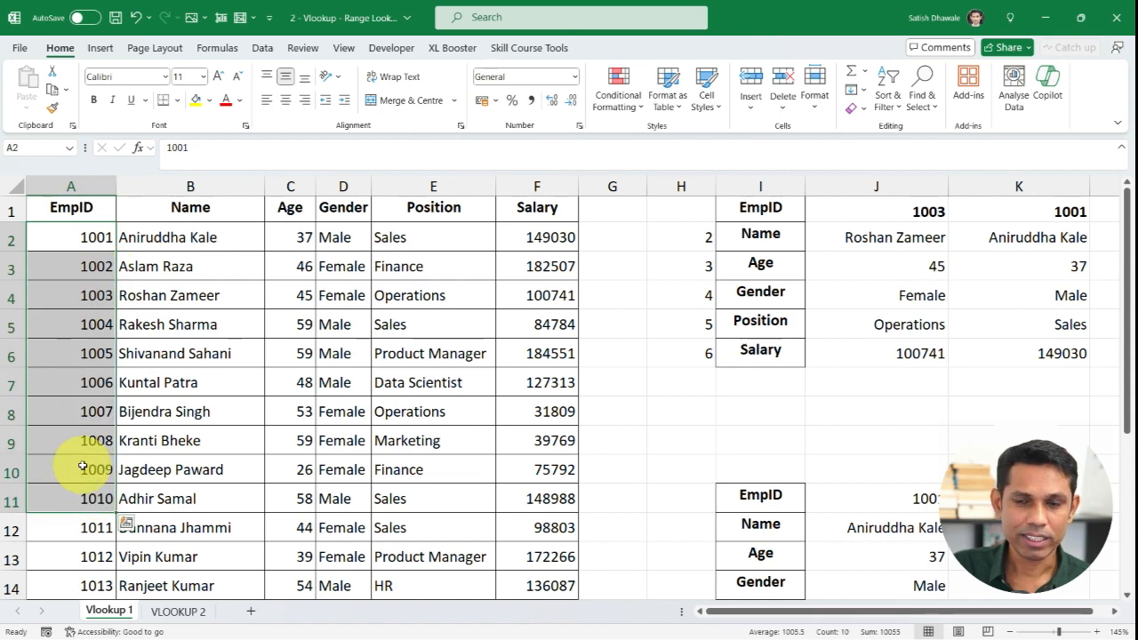
scroll(82, 469, down, 2)
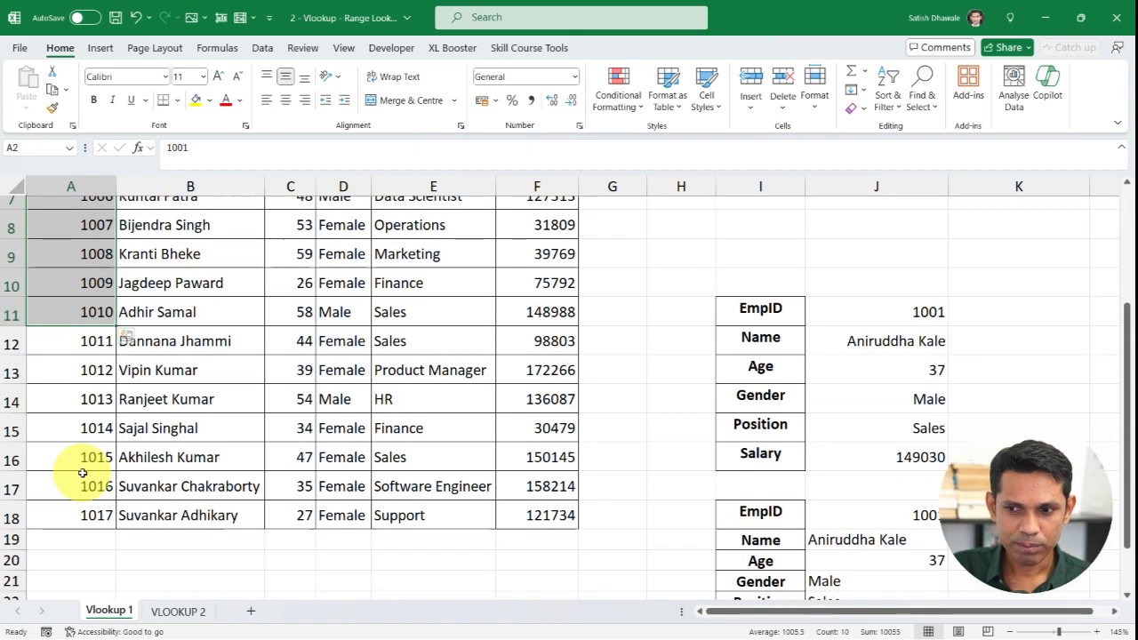
scroll(82, 478, up, 3)
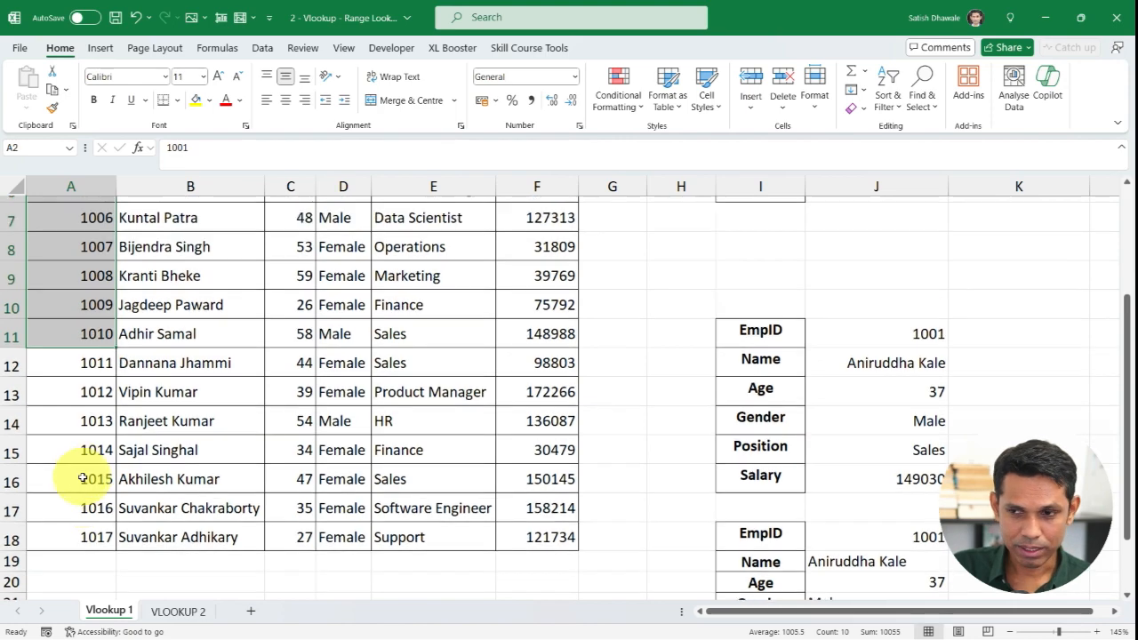
drag(89, 243, 76, 463)
click(87, 462)
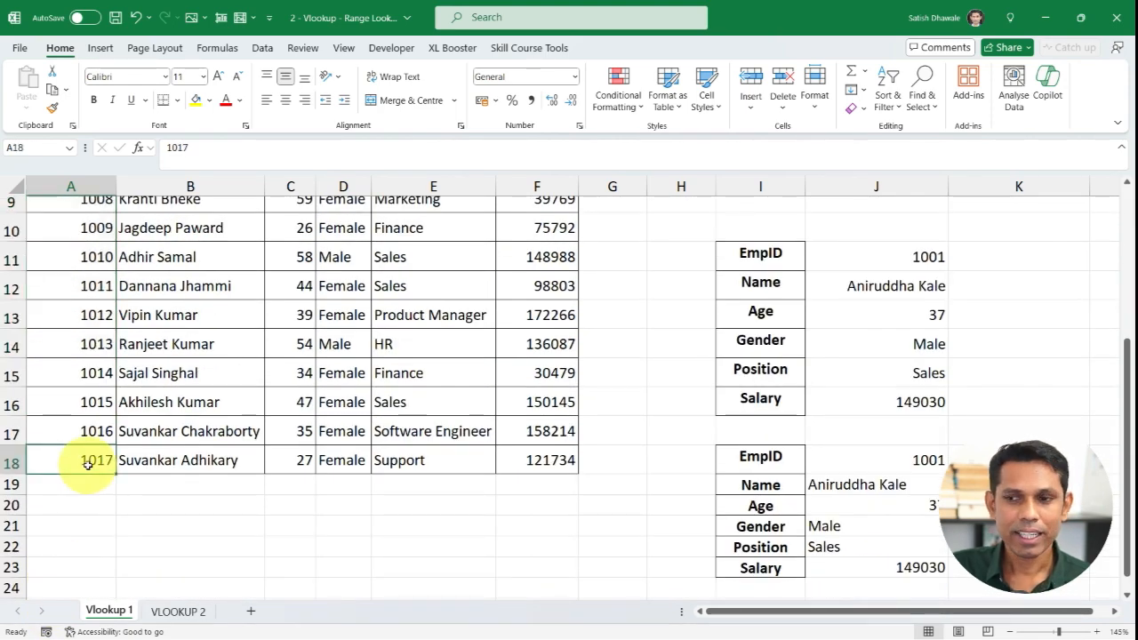
Sort the whole employee table by EmpID from largest to smallest, treating the first row as headers
scroll(88, 465, up, 3)
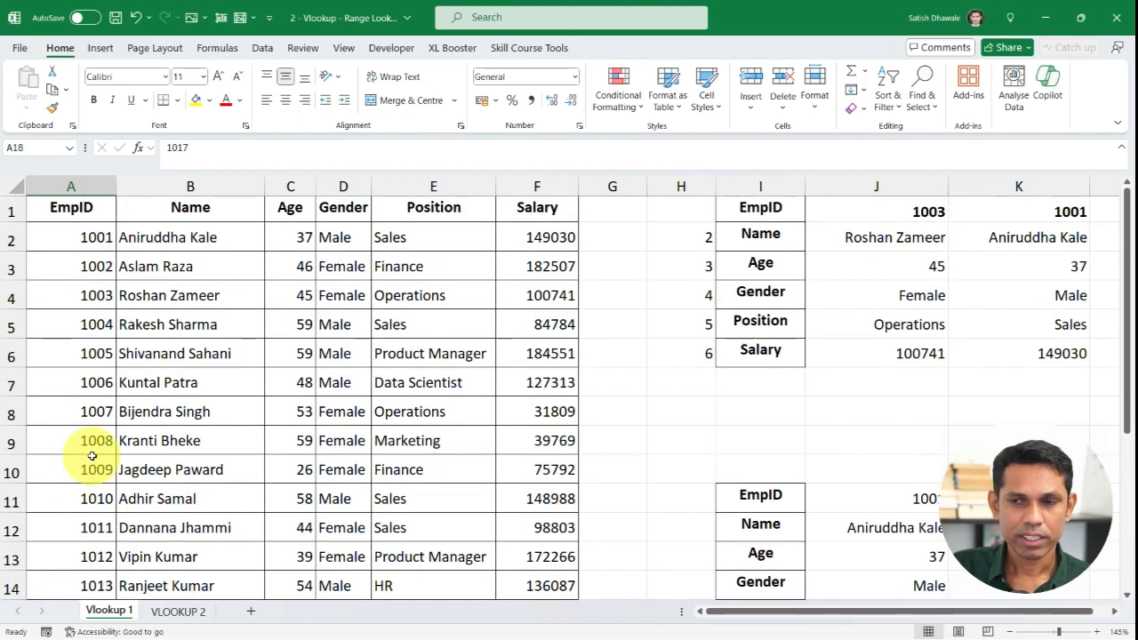
drag(84, 212, 514, 554)
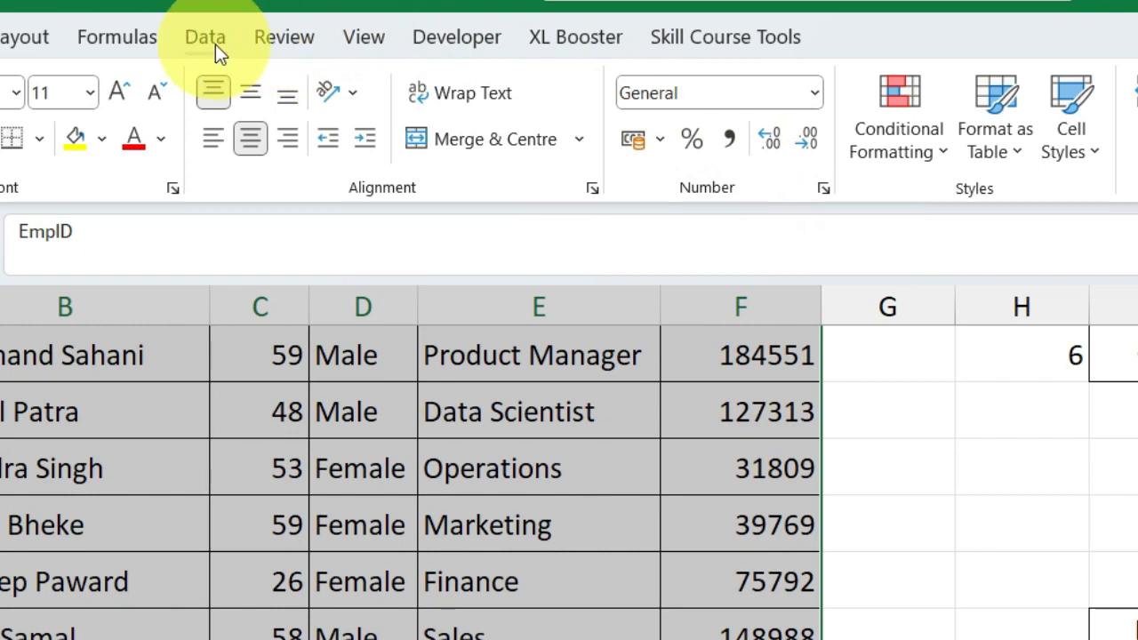
click(209, 40)
click(857, 102)
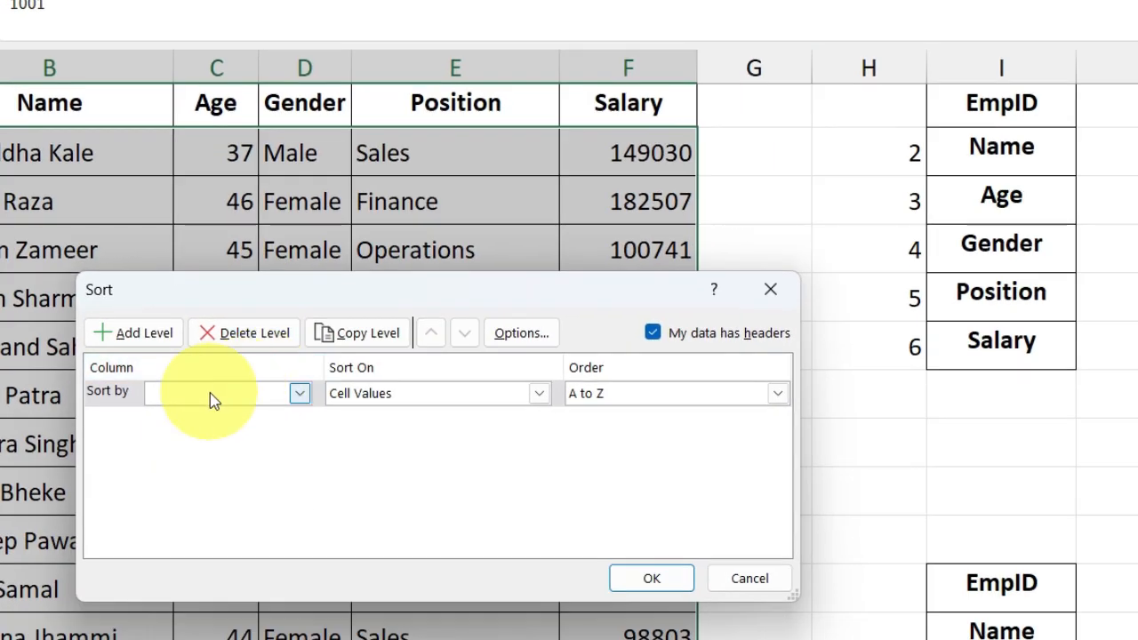
click(214, 397)
click(198, 414)
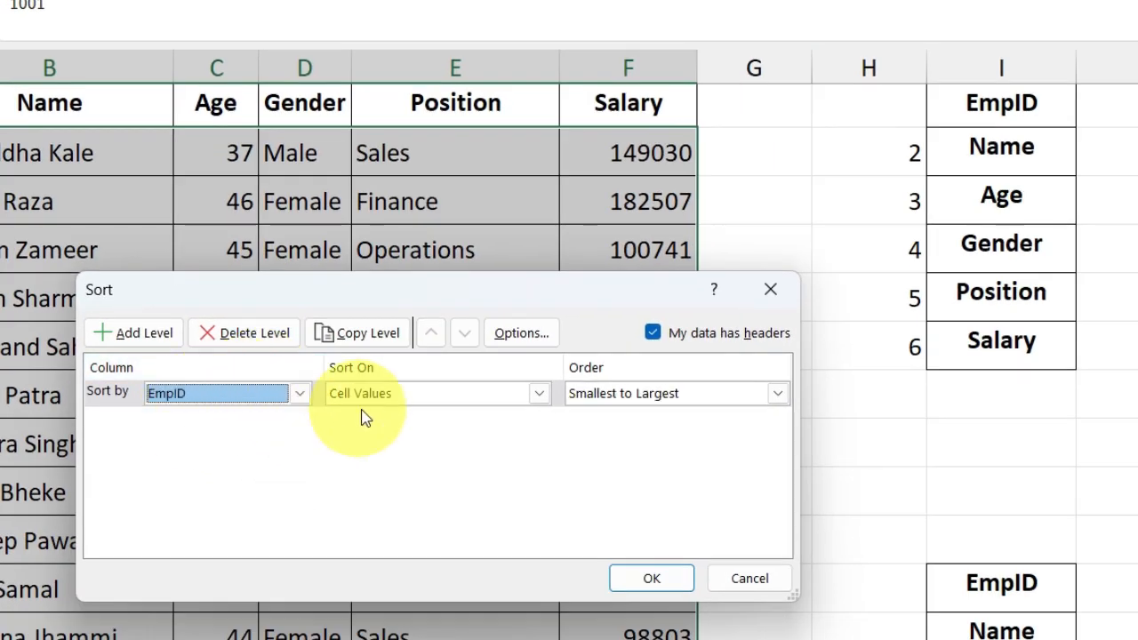
click(594, 396)
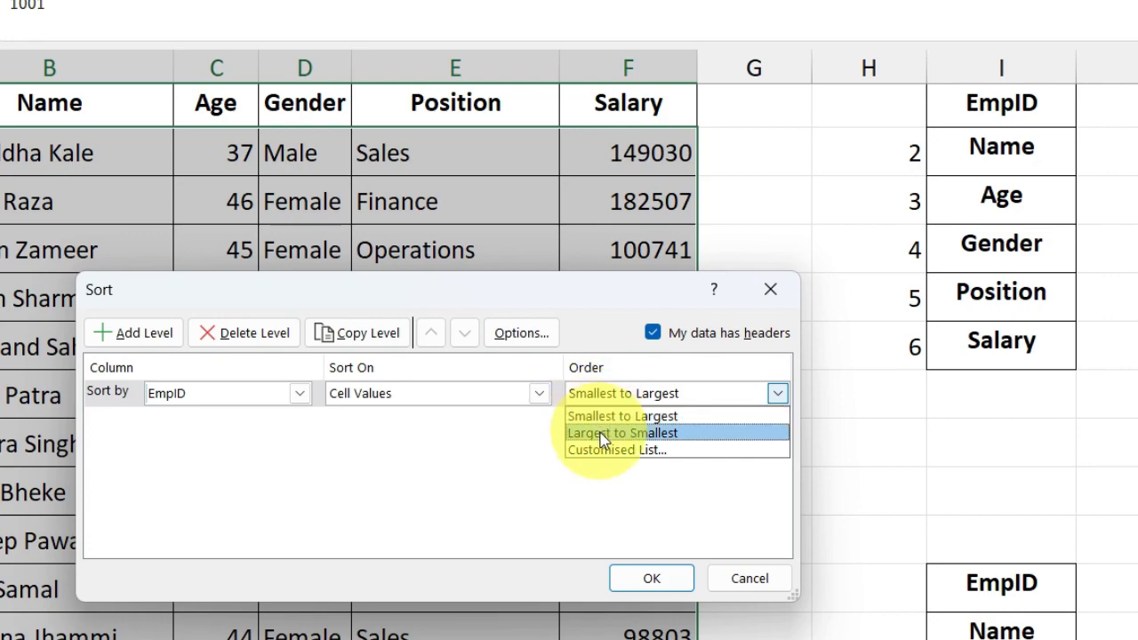
click(603, 434)
click(654, 585)
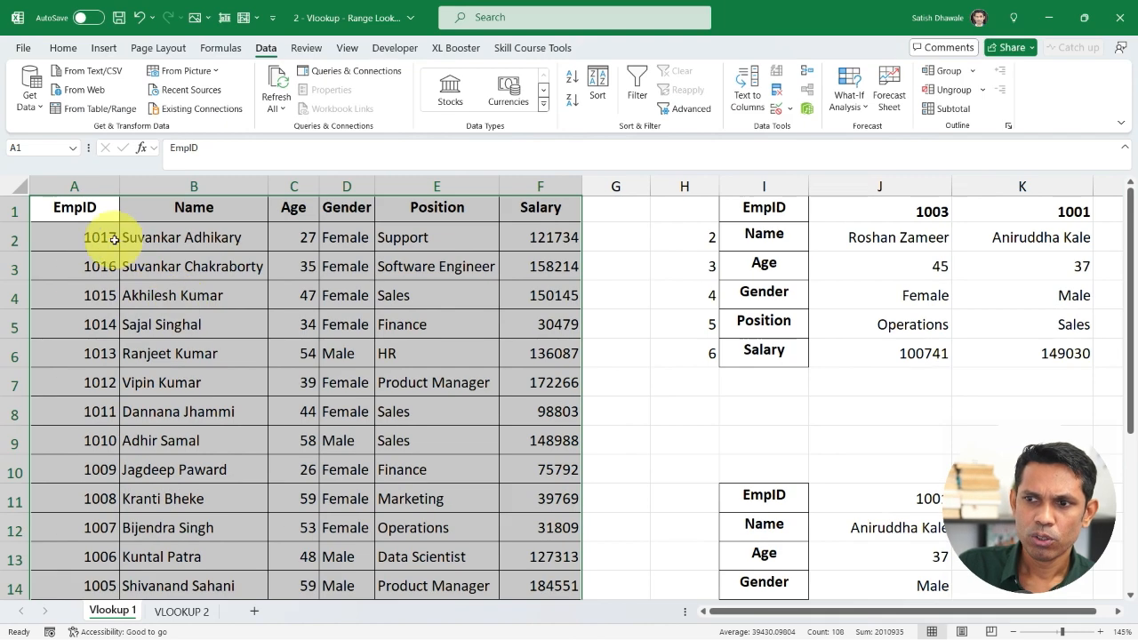
Compare the re-sorted EmpID column with the lookup results in J1:J6, and examine the employee record in row 10
drag(114, 238, 71, 414)
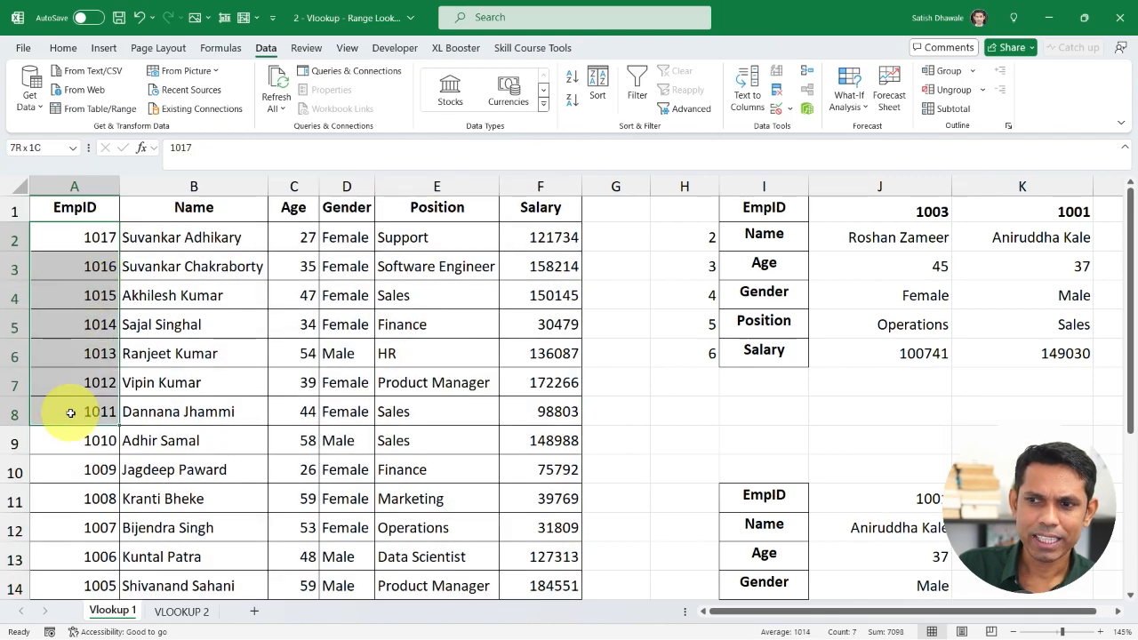
drag(934, 204, 909, 345)
drag(116, 238, 216, 415)
click(216, 415)
click(71, 311)
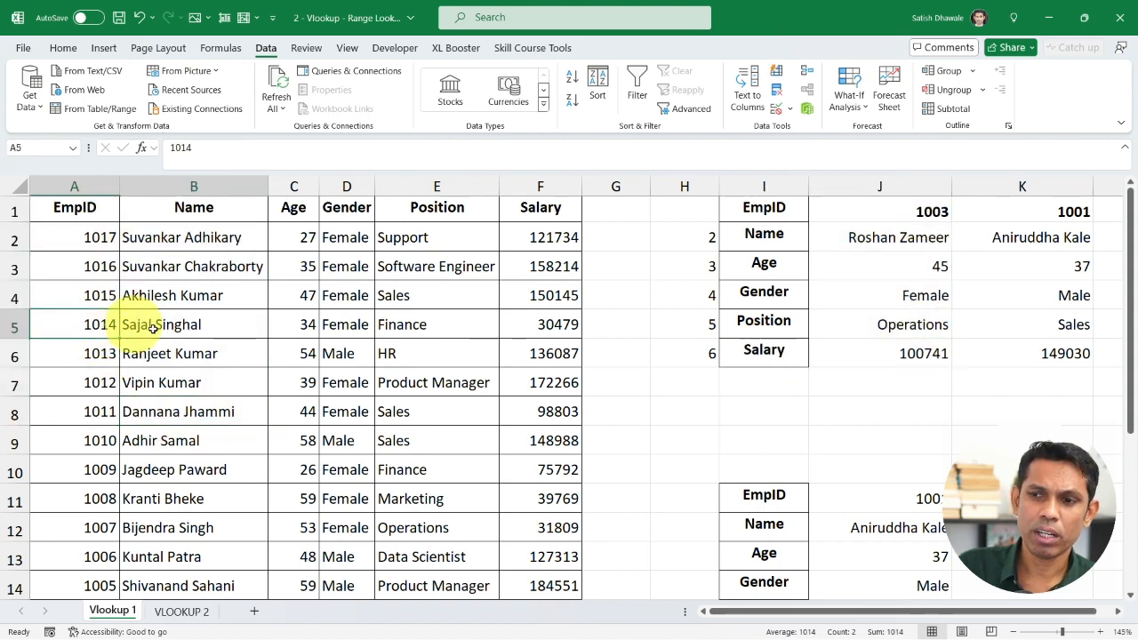
click(156, 481)
click(97, 469)
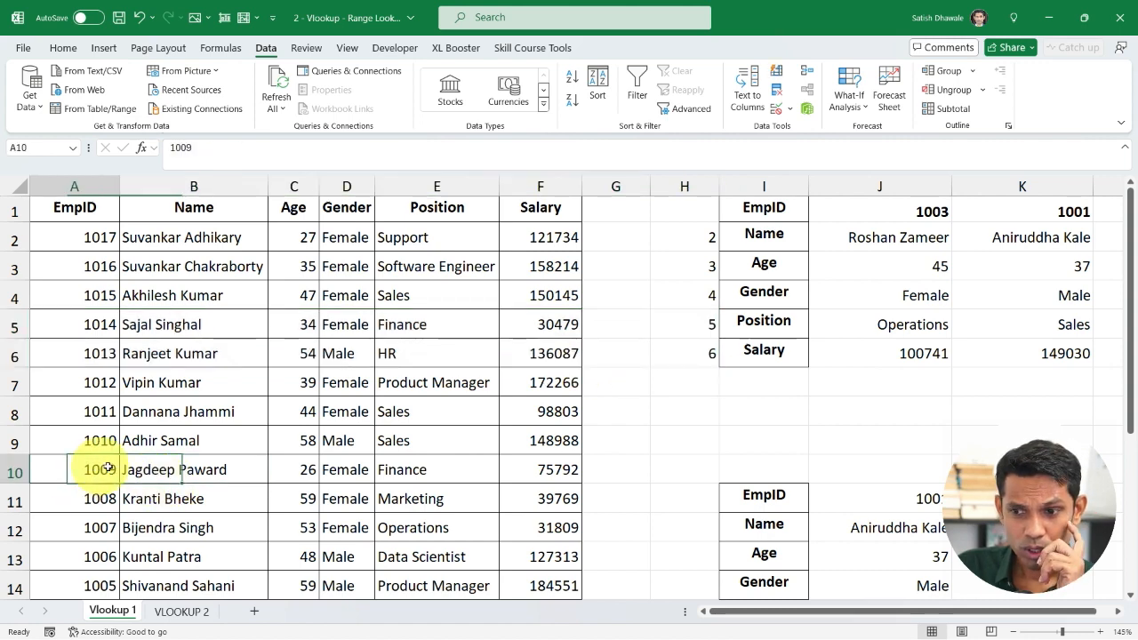
key(shift+Right)
key(shift+Right)
key(shift+Right)
key(shift+Right)
key(shift+Right)
key(shift+Right)
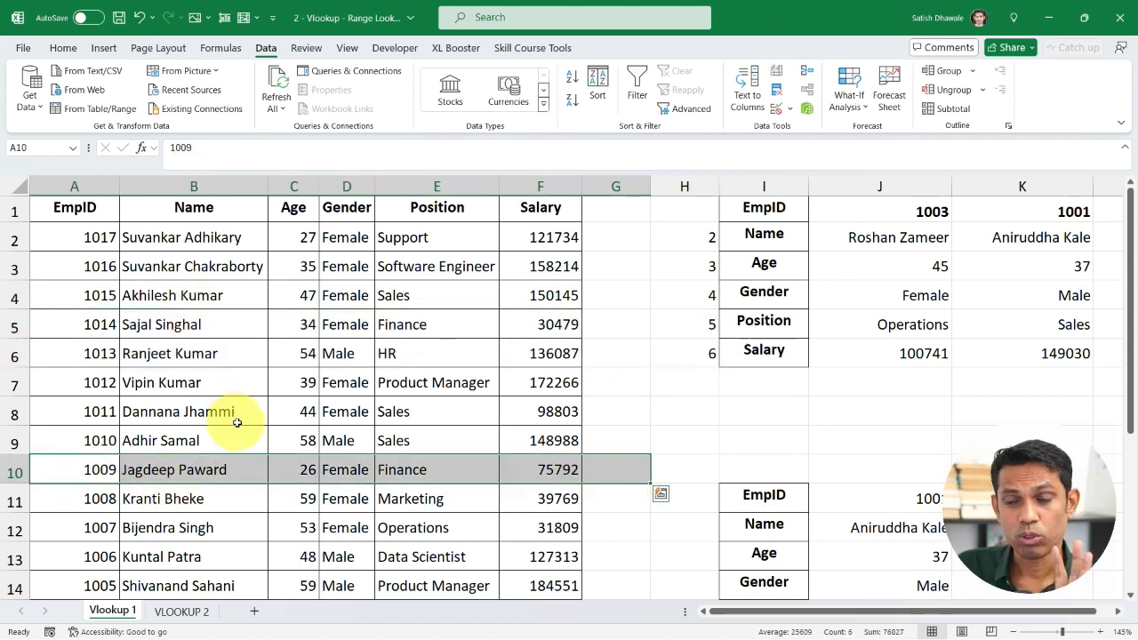
On the VLOOKUP 2 sheet, review the incentive table G1:H7 and the Incentive cells D2:D13
click(191, 612)
drag(681, 216, 776, 347)
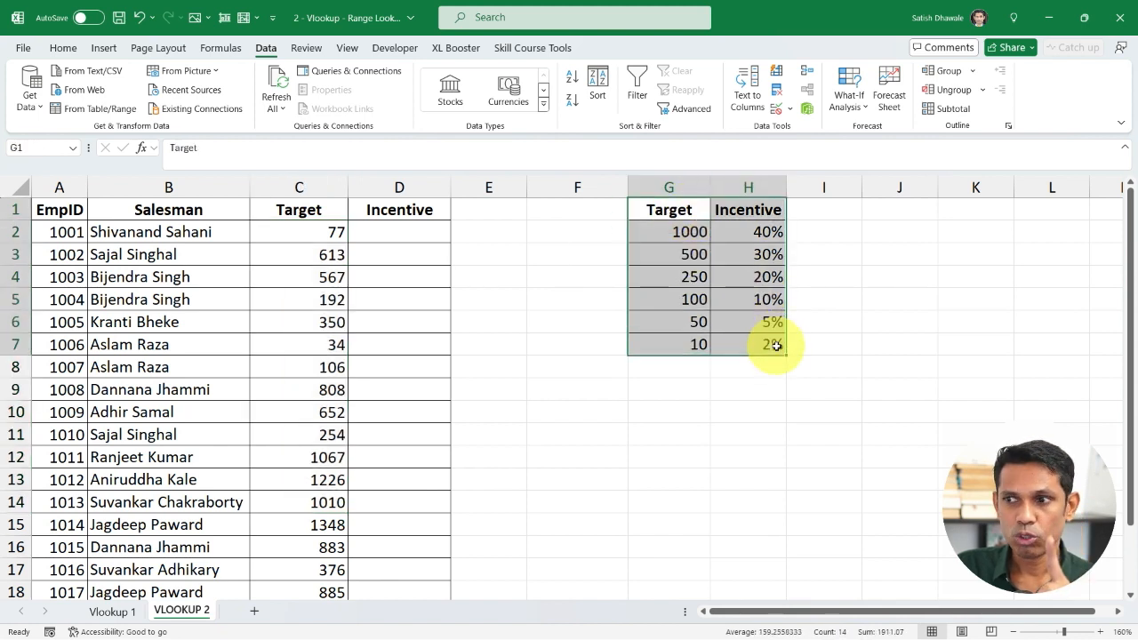
drag(395, 232, 392, 478)
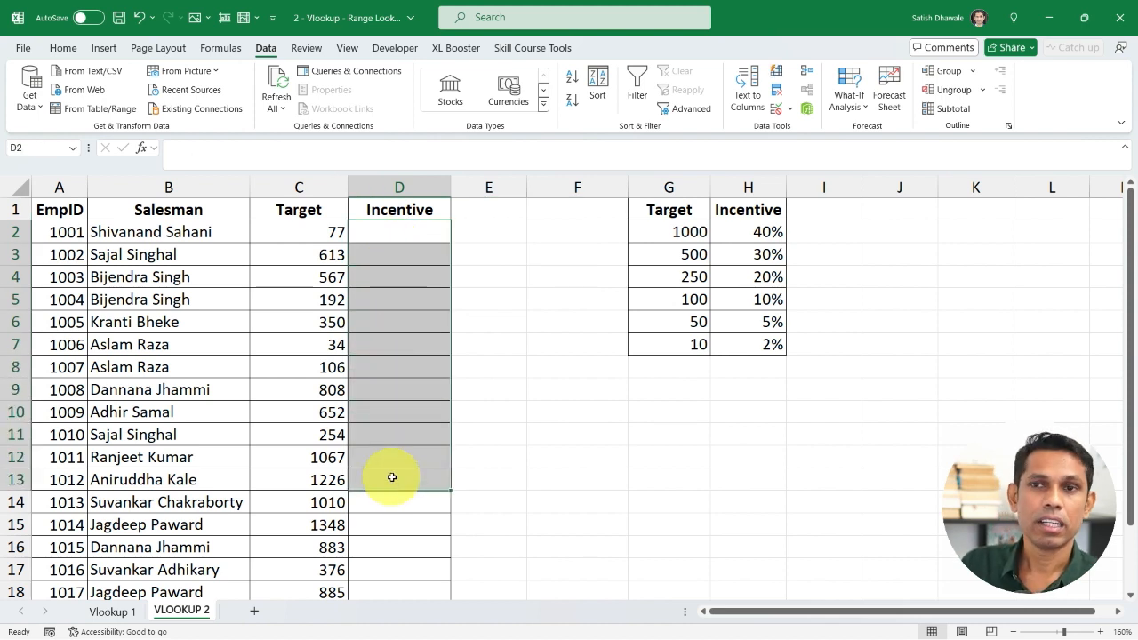
click(561, 294)
text(=vlo)
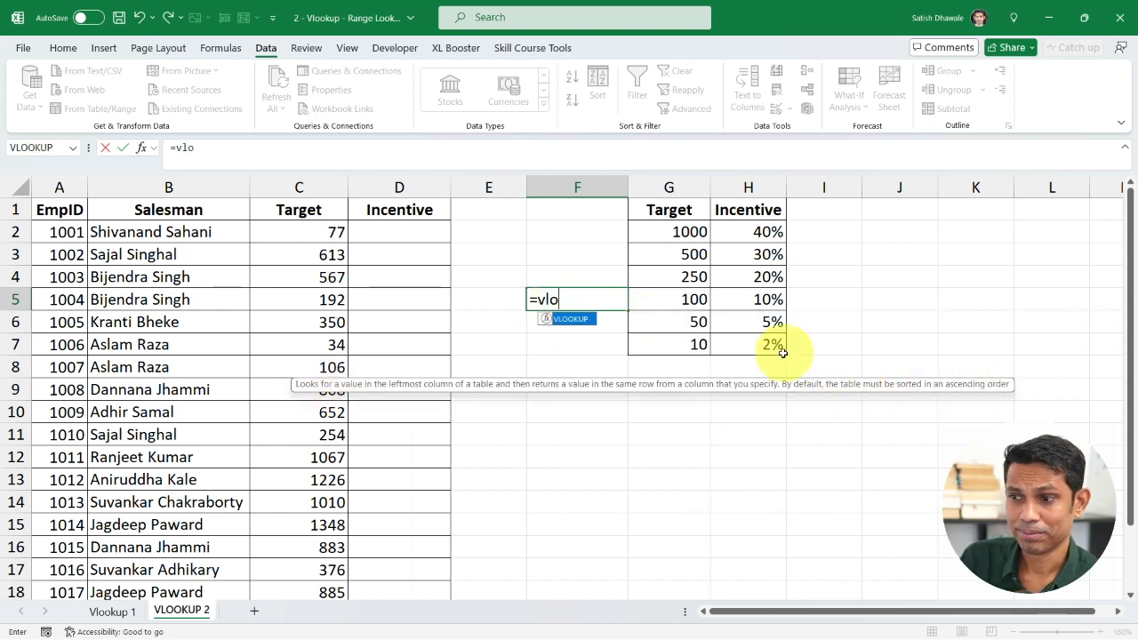
key(Escape)
key(Escape)
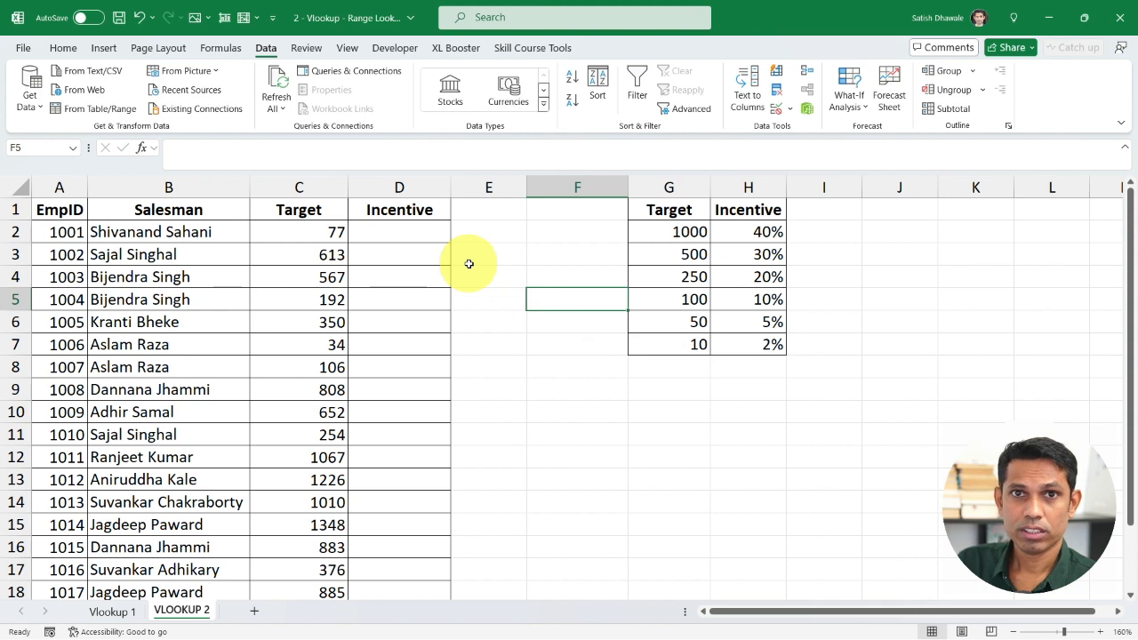
Sort the incentive table G1:H7 by Target from smallest to largest, keeping the header row
drag(679, 211, 748, 344)
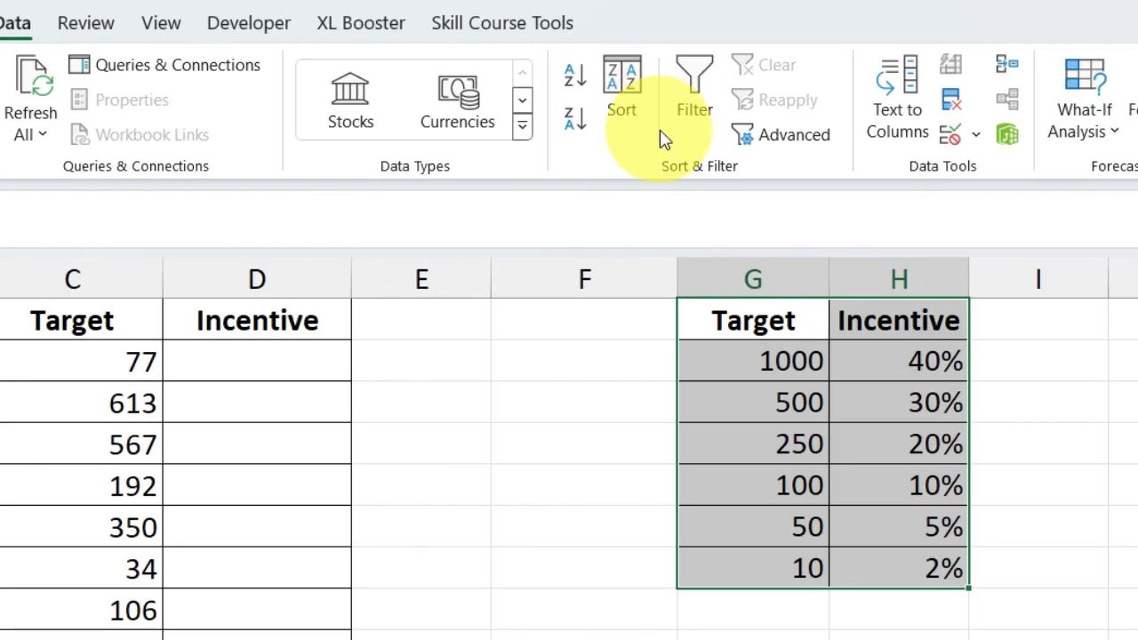
click(610, 93)
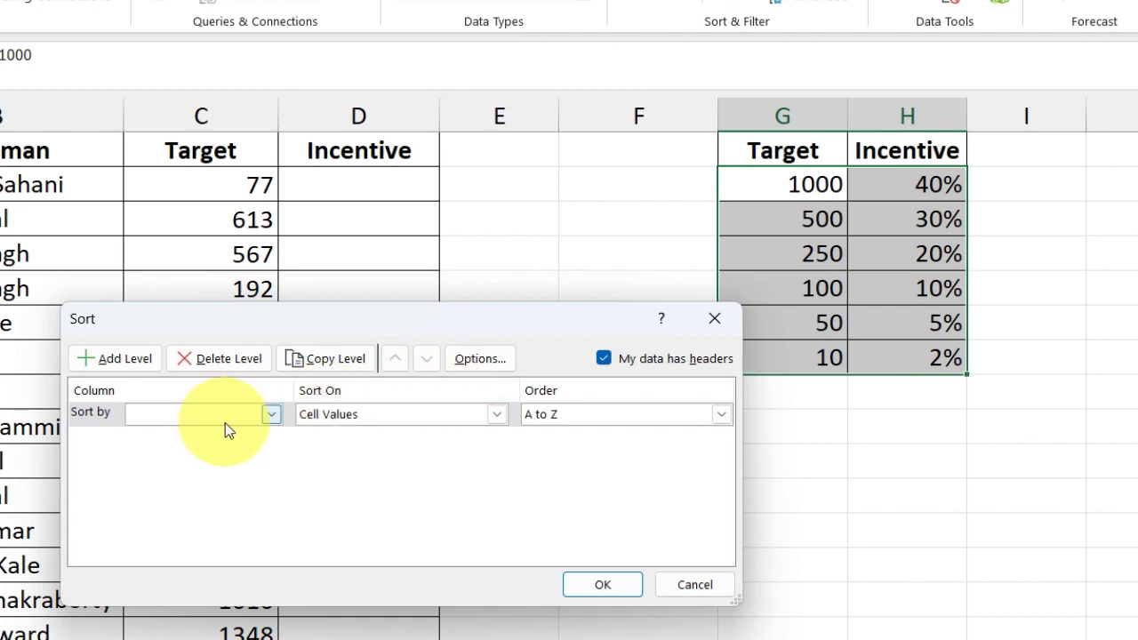
click(225, 424)
click(170, 436)
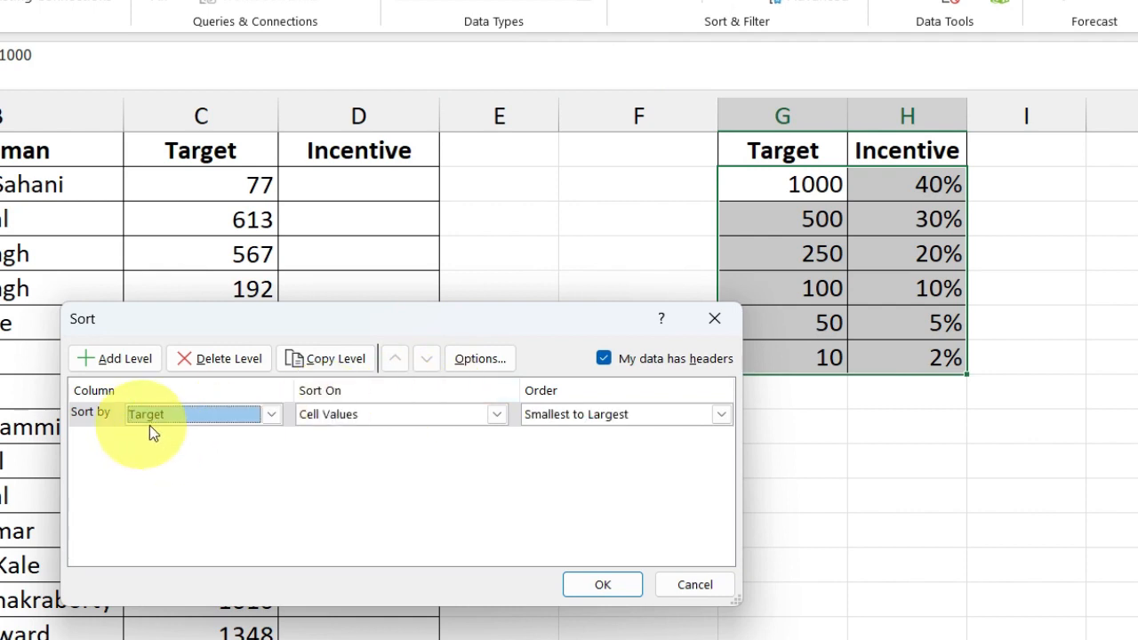
click(555, 417)
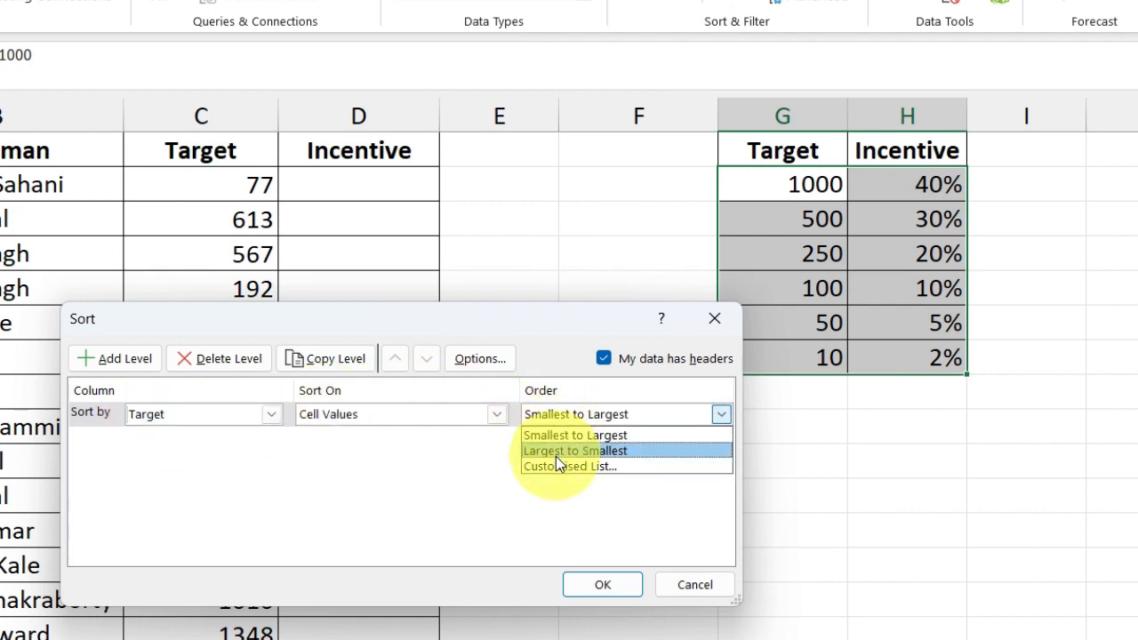
click(555, 436)
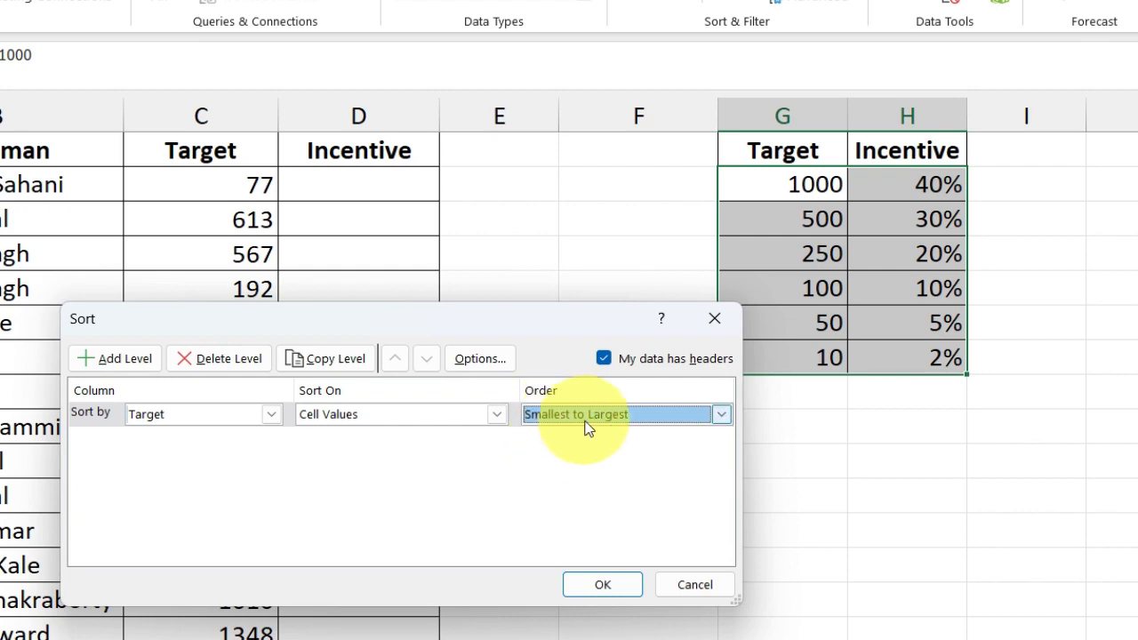
click(604, 584)
Review the sorted incentive table, its first row G2:H2 and the Incentive cells D2:D9
drag(808, 186, 945, 356)
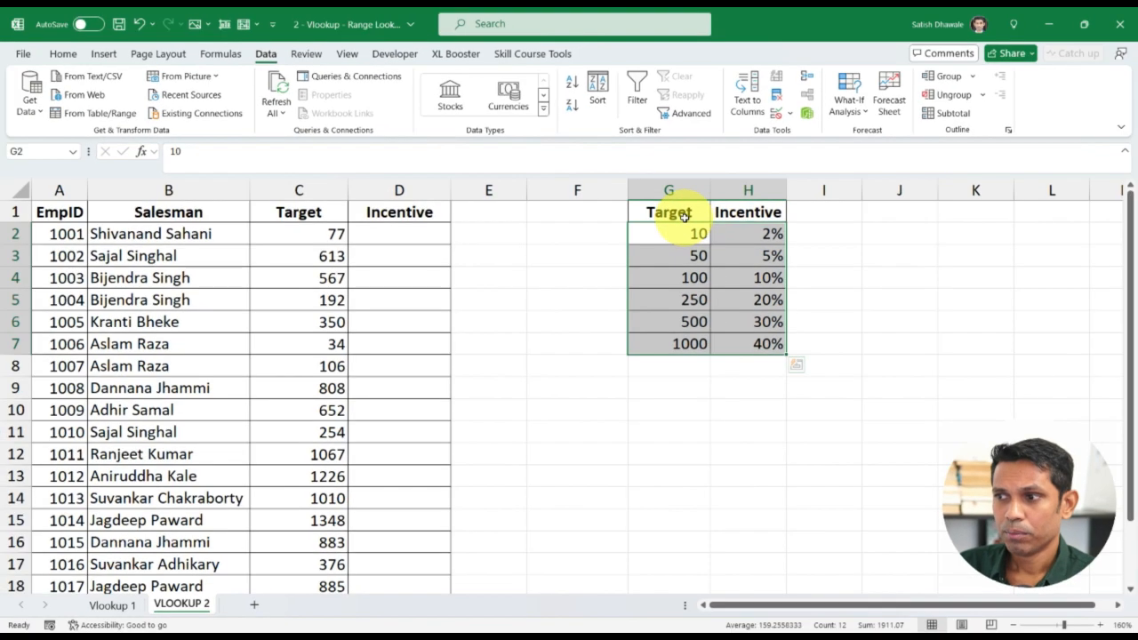
drag(698, 236, 772, 238)
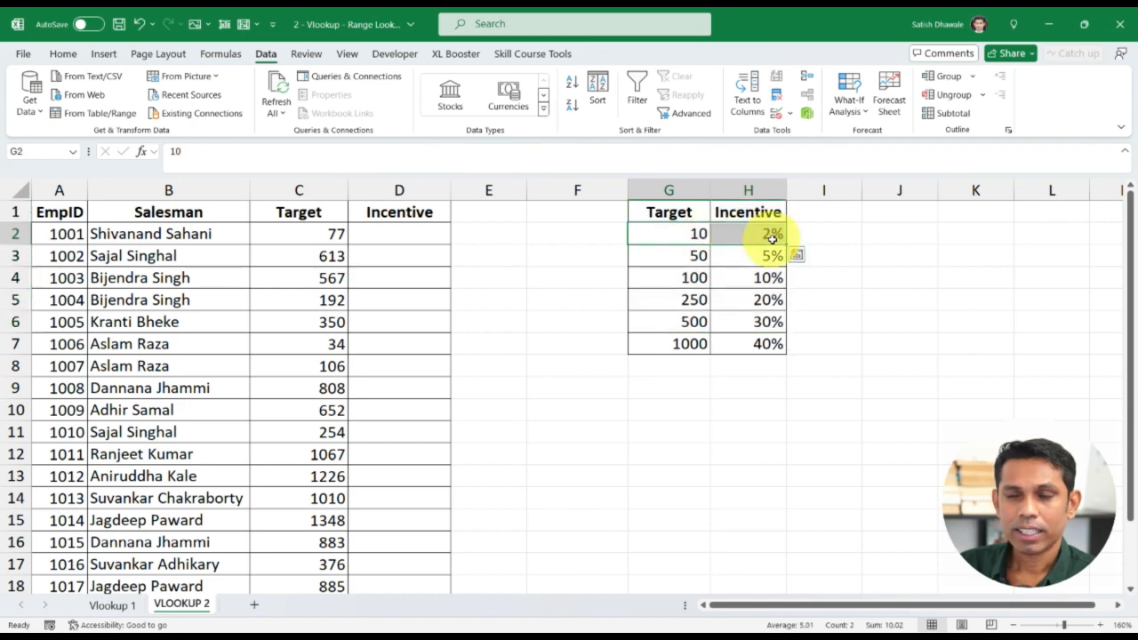
drag(401, 236, 421, 387)
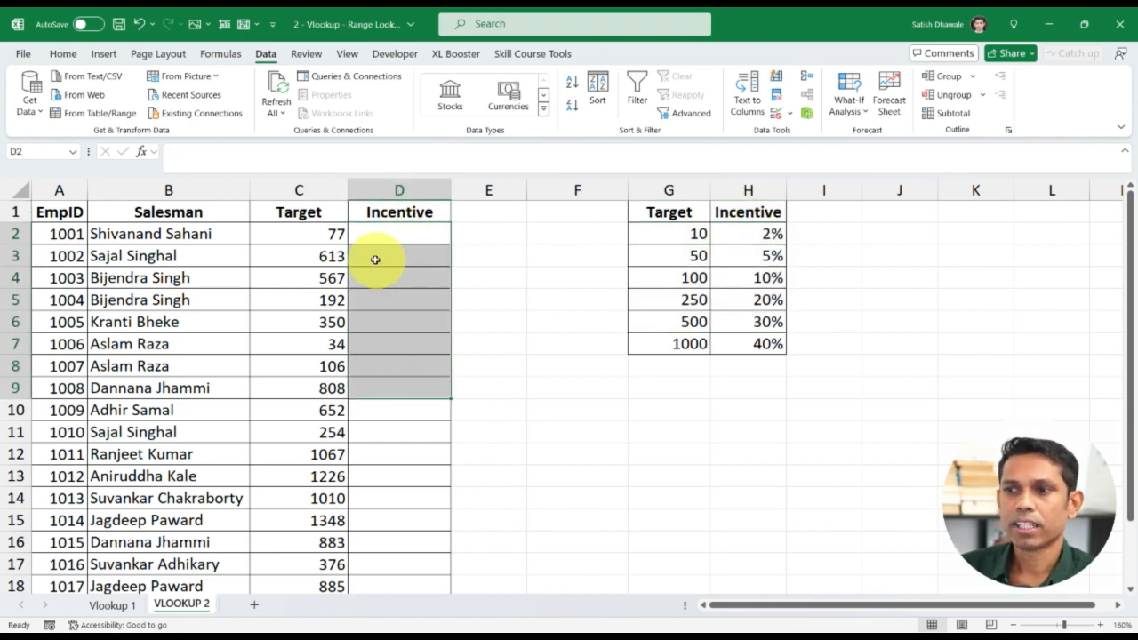
Compare the first salesman's target in C2 with the 50 and 100 thresholds and the incentive in H3
click(336, 235)
drag(694, 256, 693, 278)
click(747, 256)
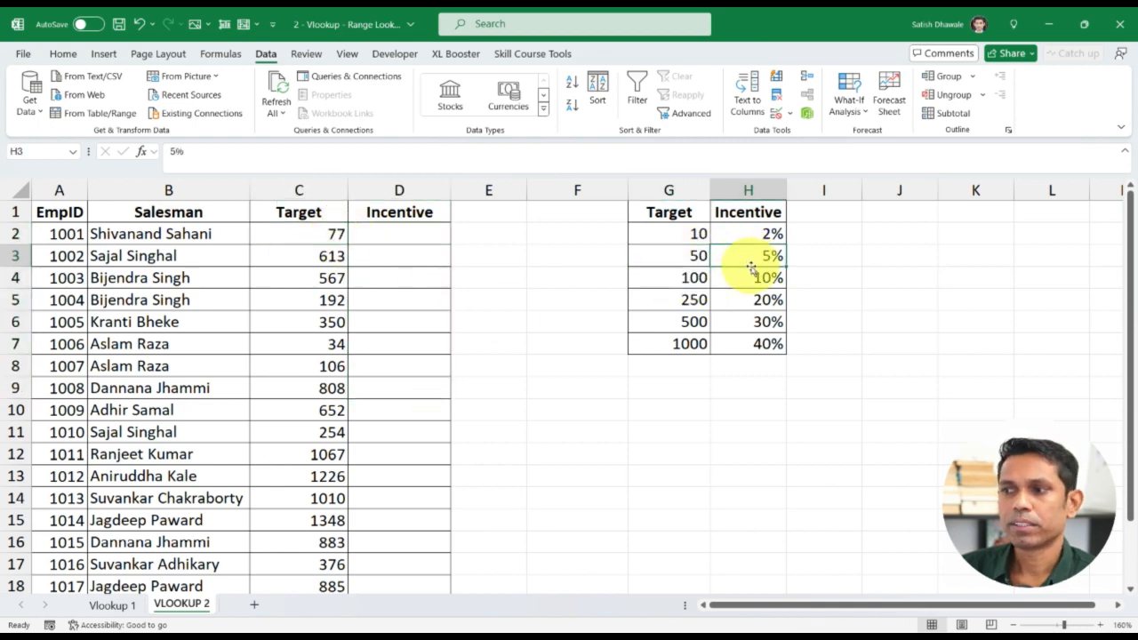
click(698, 256)
click(754, 258)
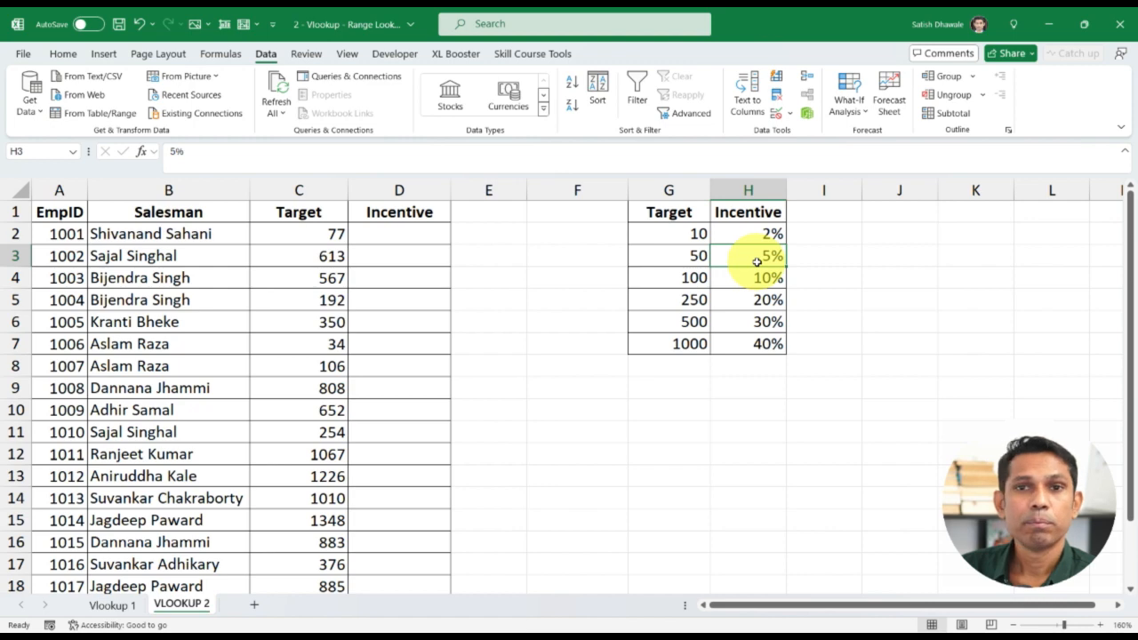
Check the 100, 250, 500 and 1000 thresholds against their incentives in H4:H7, including the range between 500 and 1000
click(703, 278)
click(764, 277)
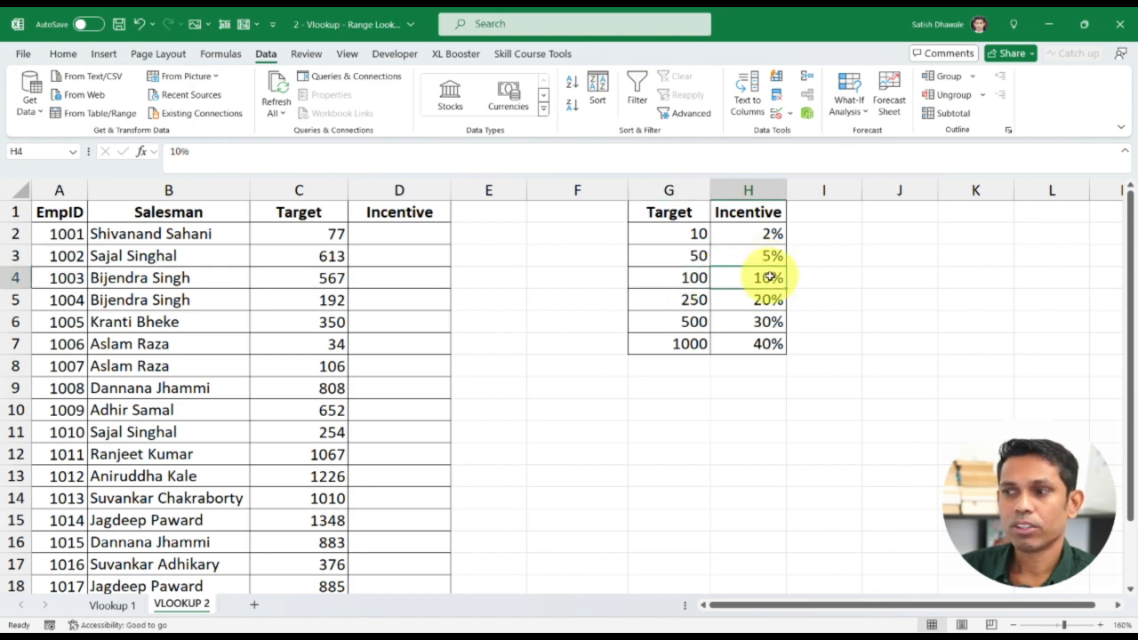
click(695, 301)
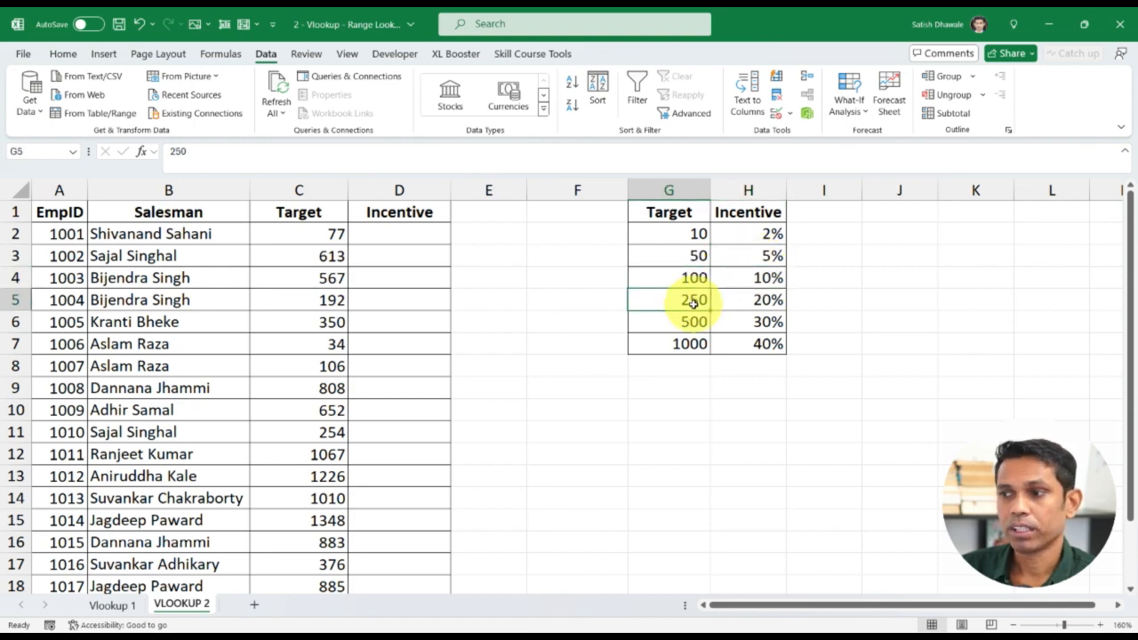
click(776, 301)
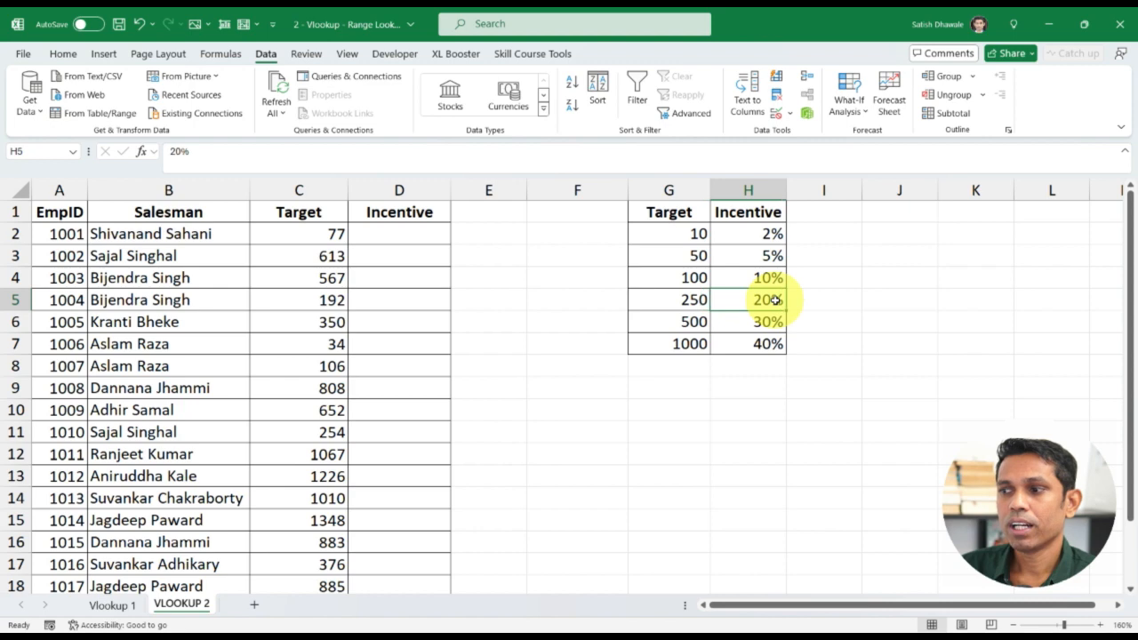
click(683, 331)
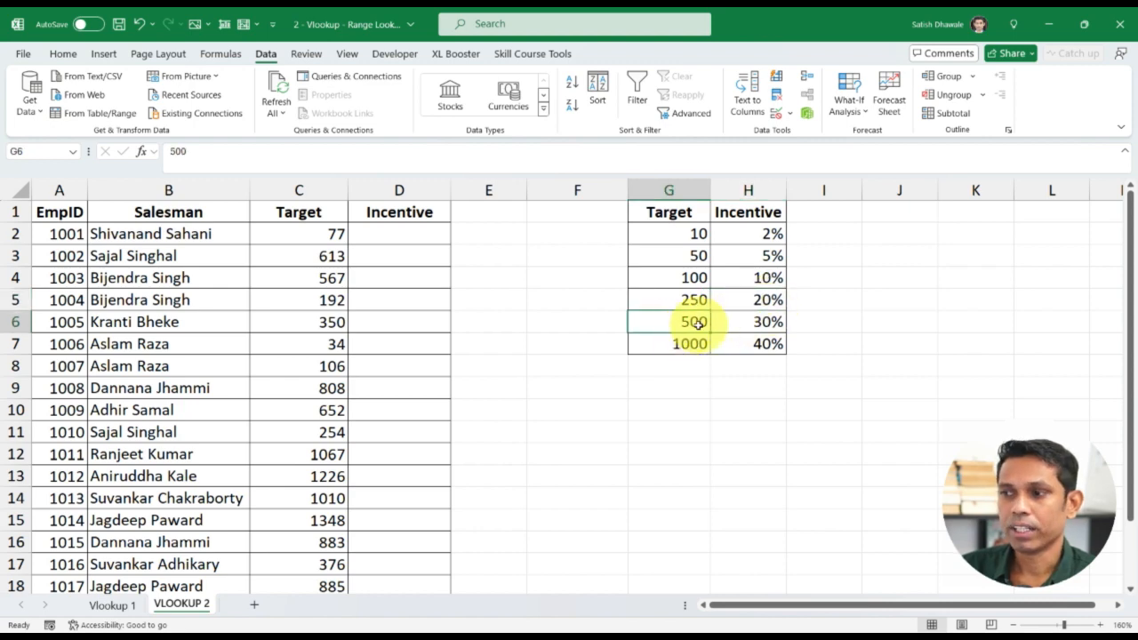
click(767, 326)
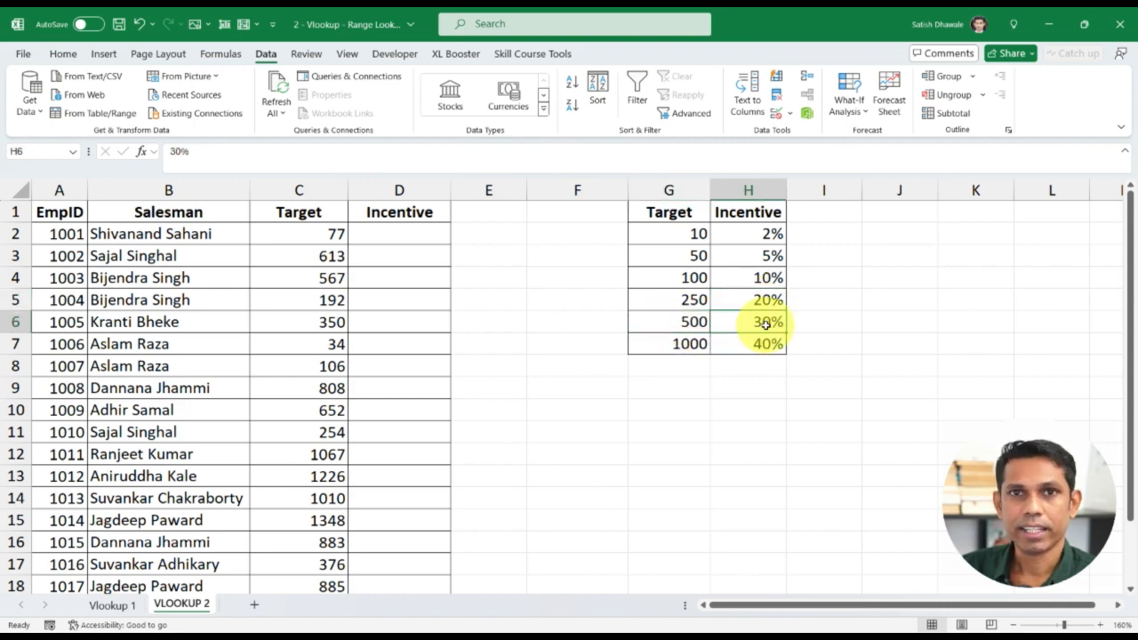
click(683, 341)
click(759, 343)
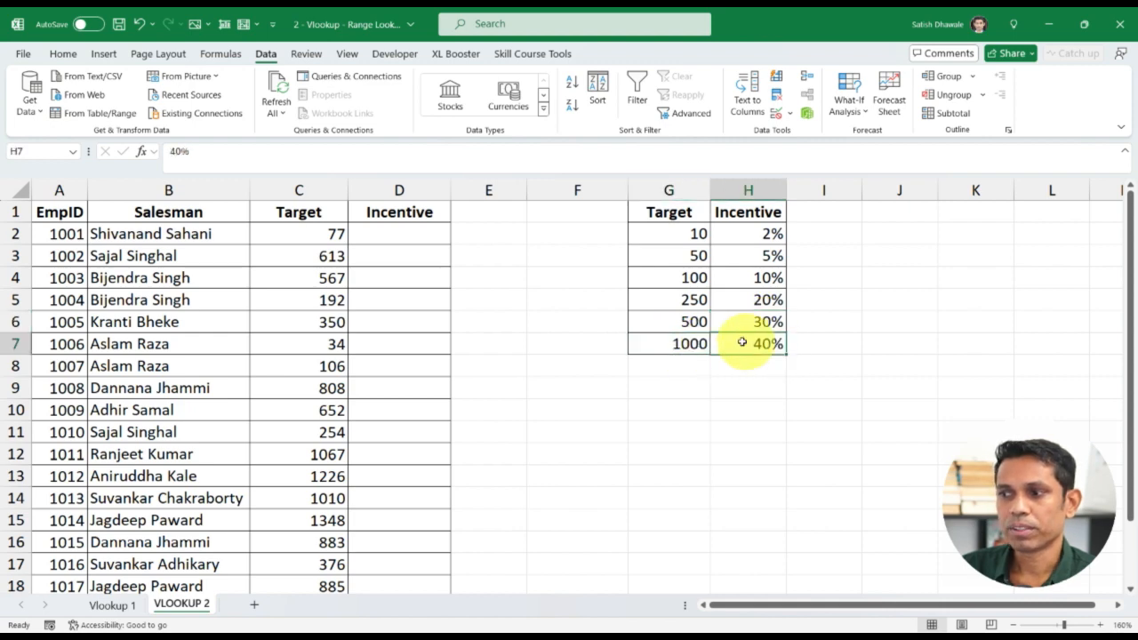
drag(692, 323, 698, 344)
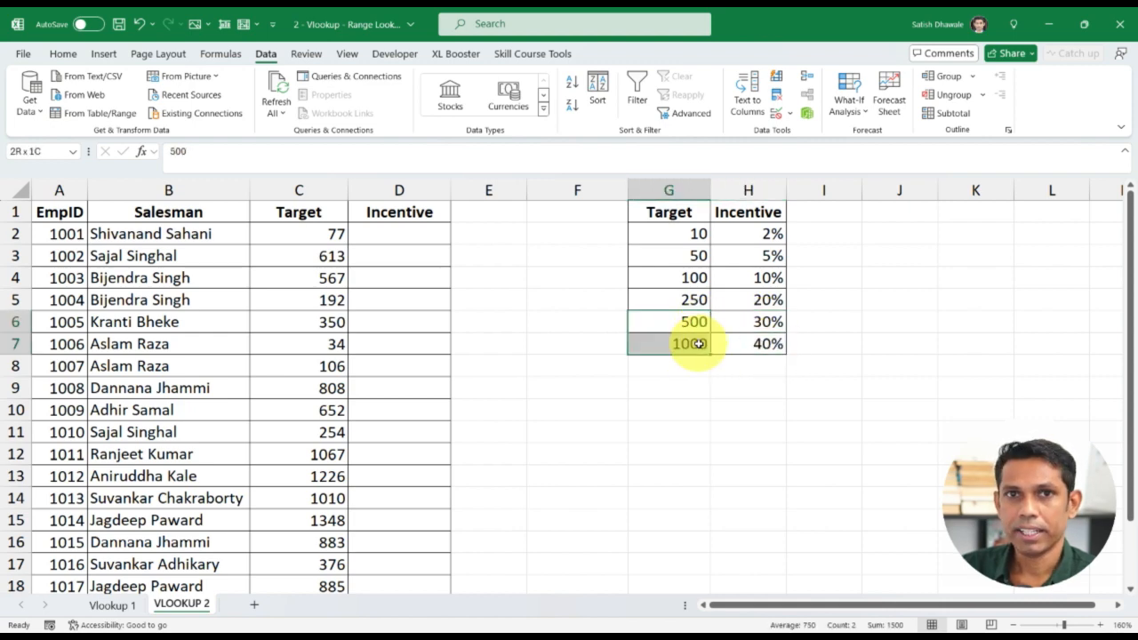
click(765, 325)
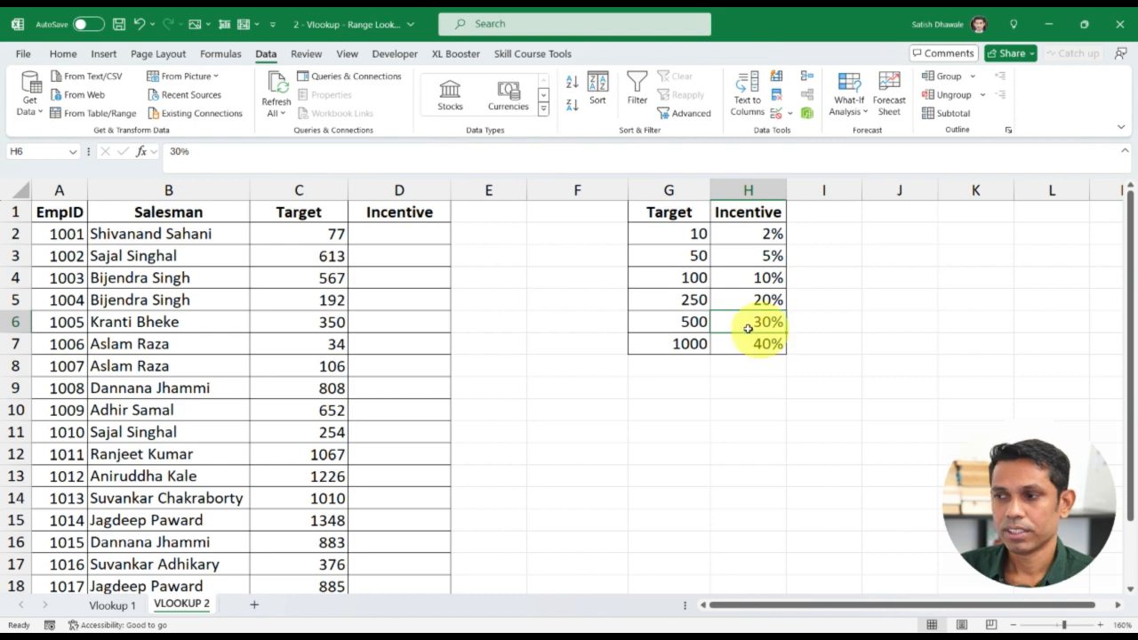
drag(693, 235, 743, 349)
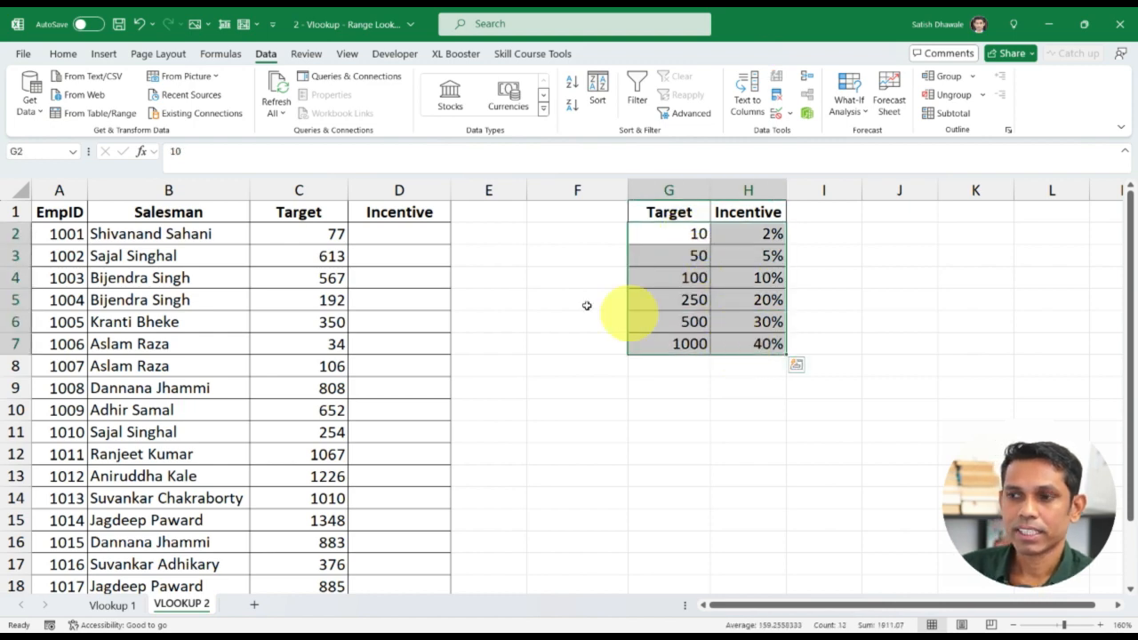
click(415, 242)
text(=vlo)
key(Right)
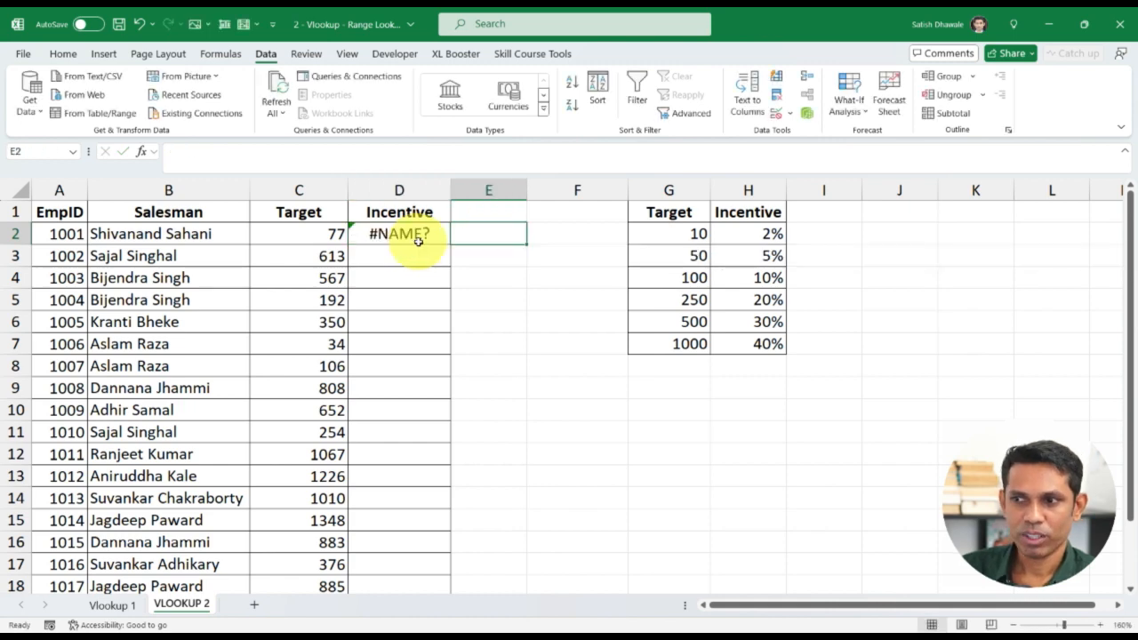
Try a VLOOKUP in D2 with lookup value C2 and the table array locked as $G$1:$H$7
click(419, 241)
text(=vl)
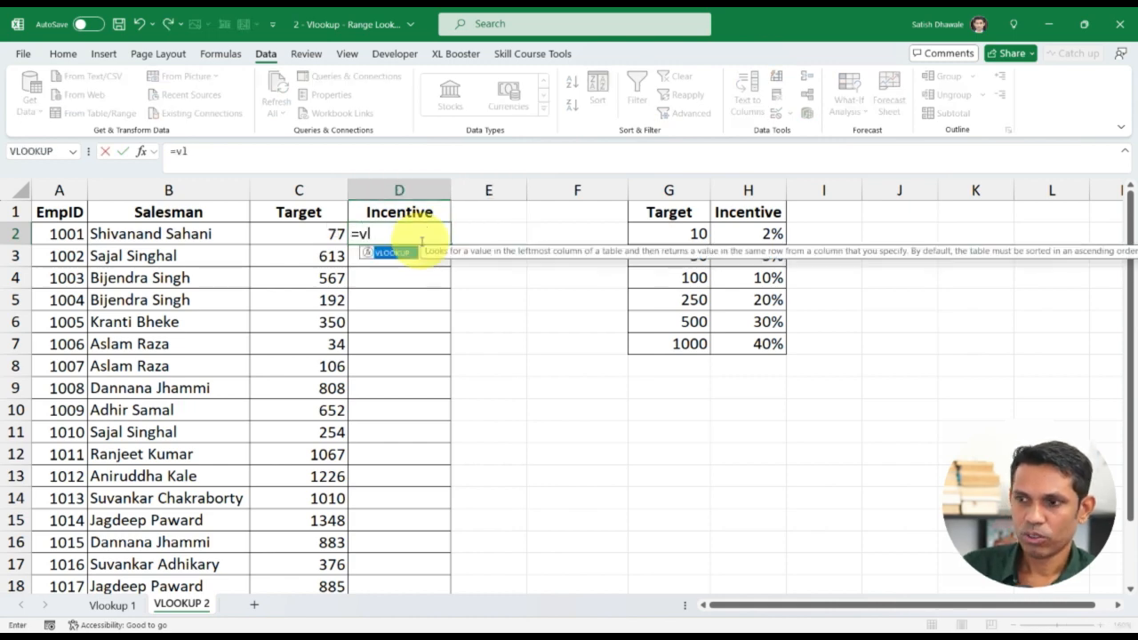
key(Tab)
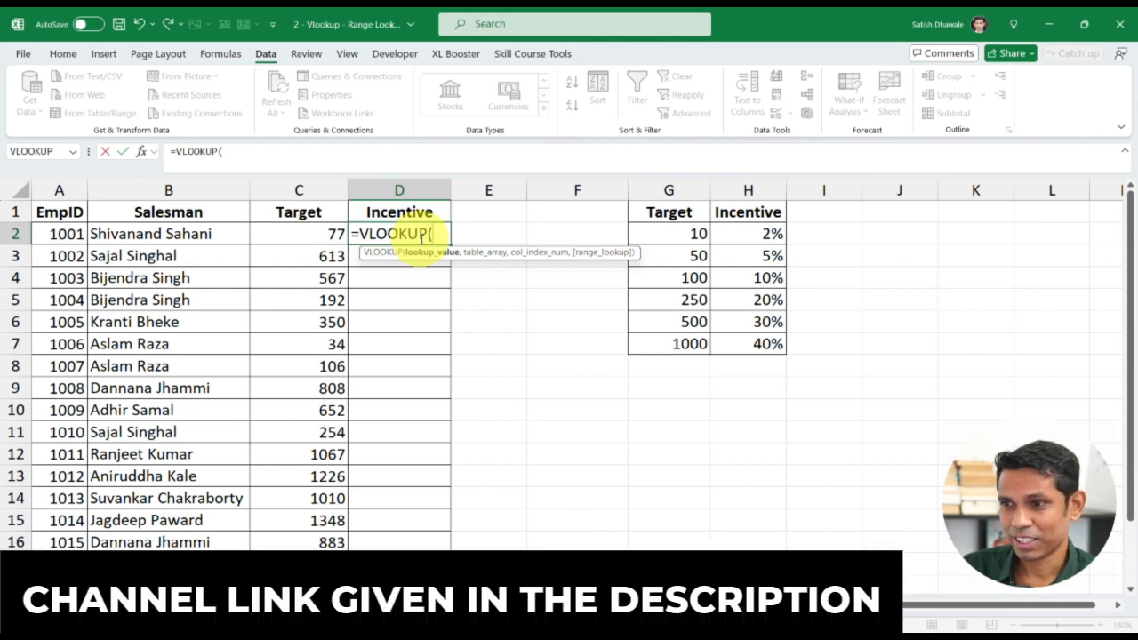
click(321, 236)
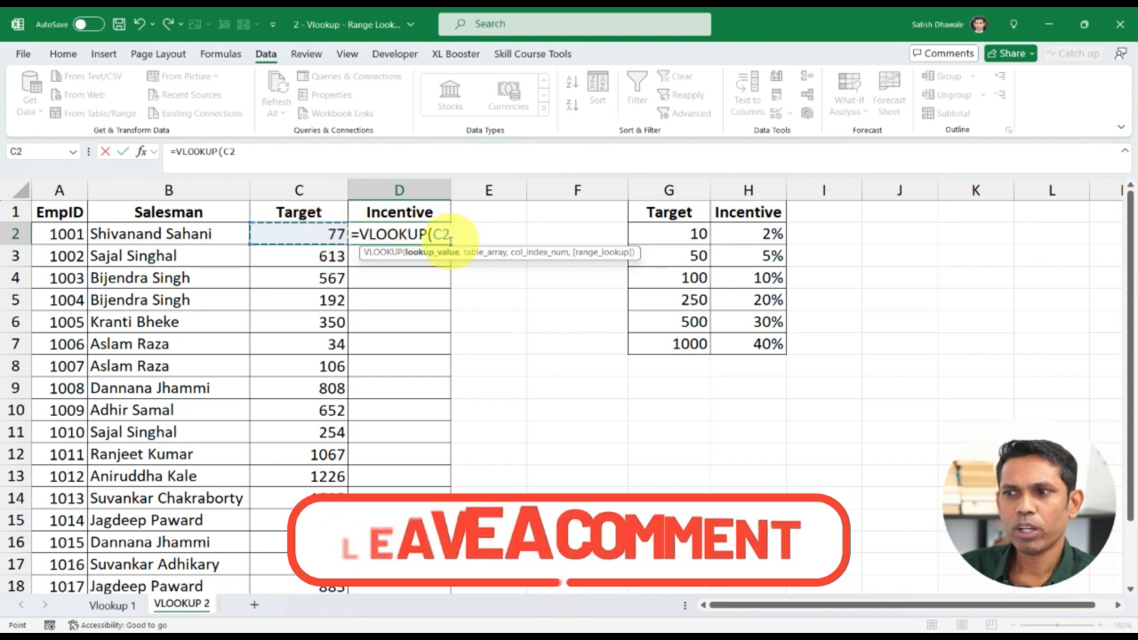
click(452, 235)
click(453, 234)
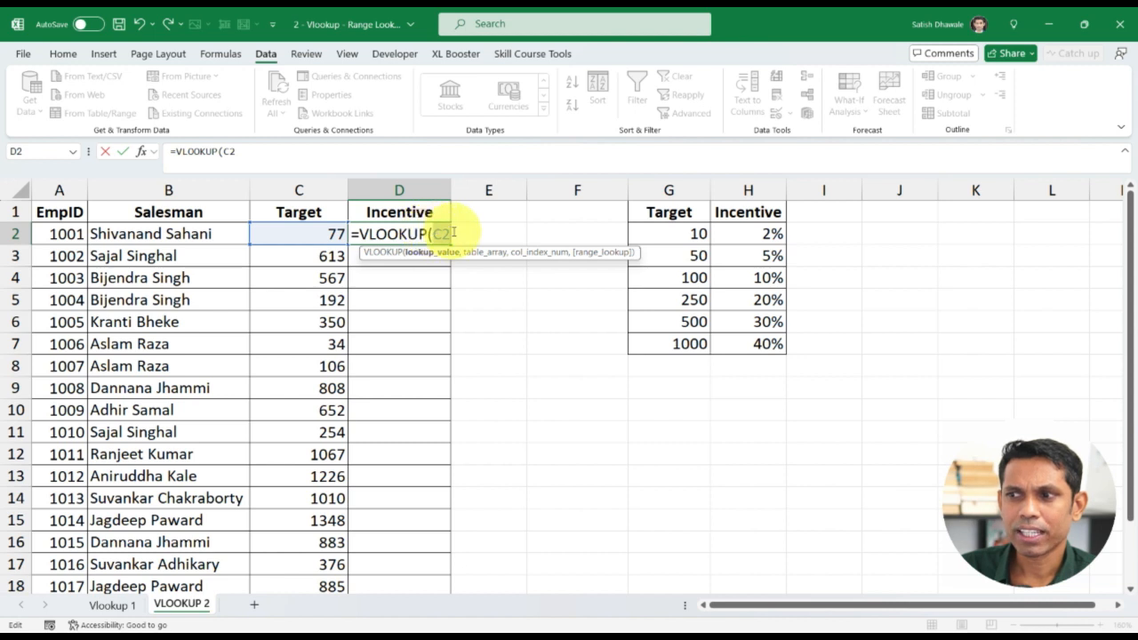
text(,)
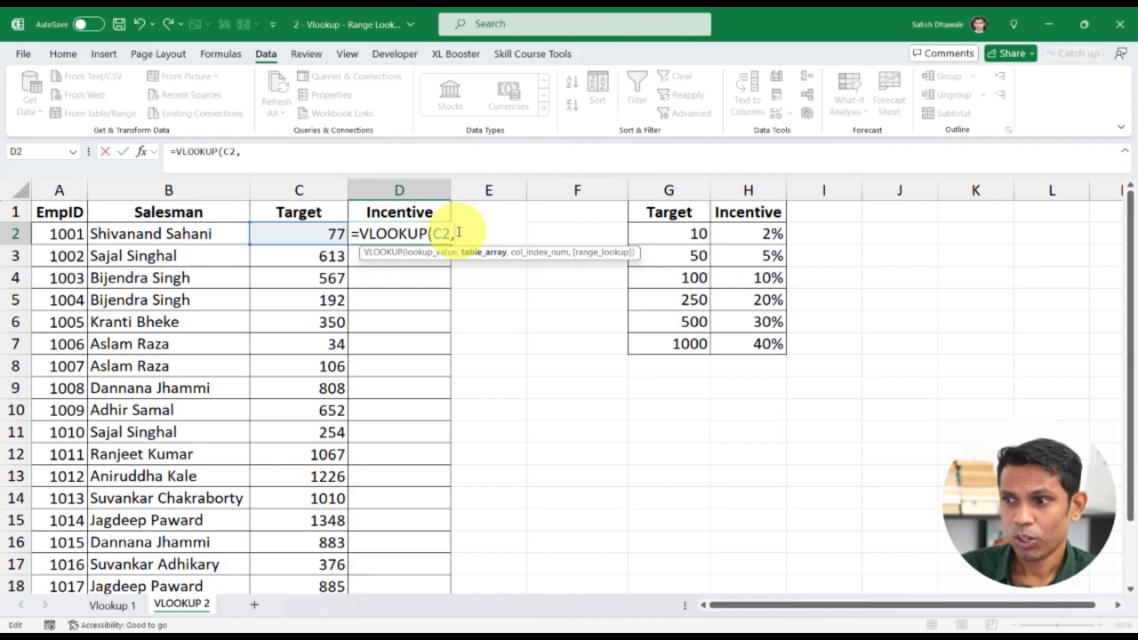
drag(673, 212, 745, 346)
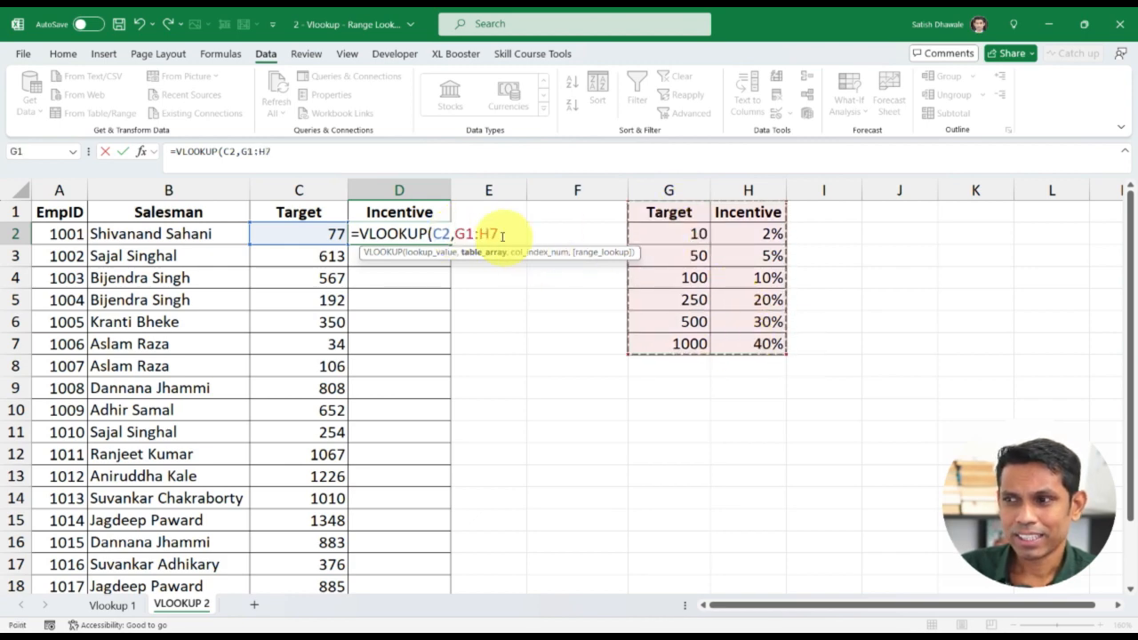
drag(456, 234, 500, 234)
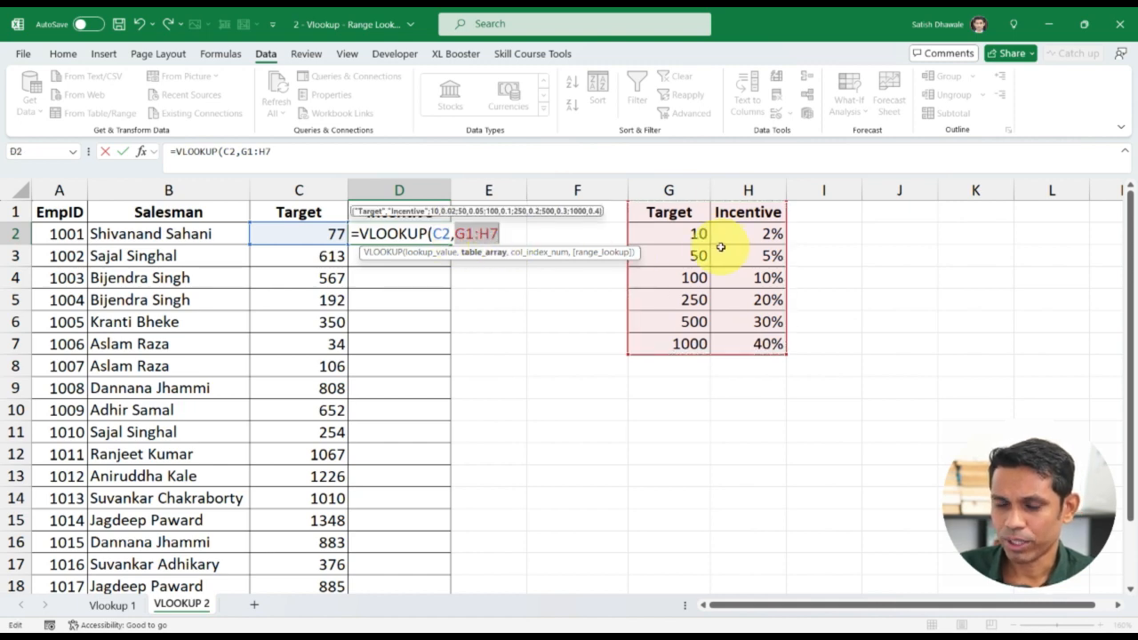
key(F4)
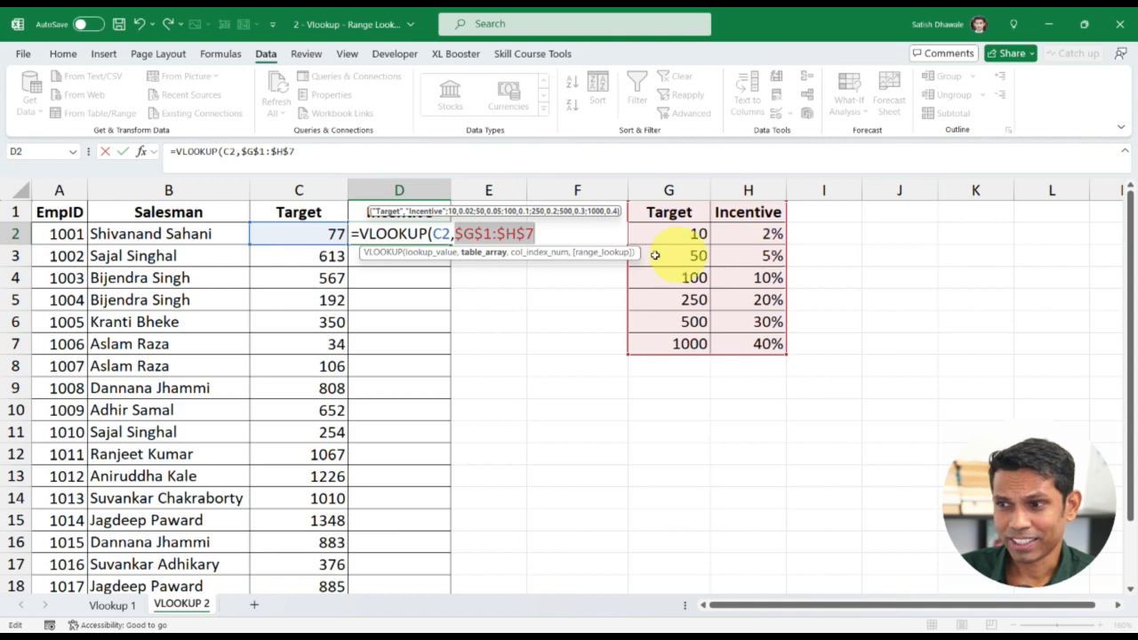
key(Escape)
Name the incentive table G1:H7 Incentive_Target
drag(668, 216, 752, 348)
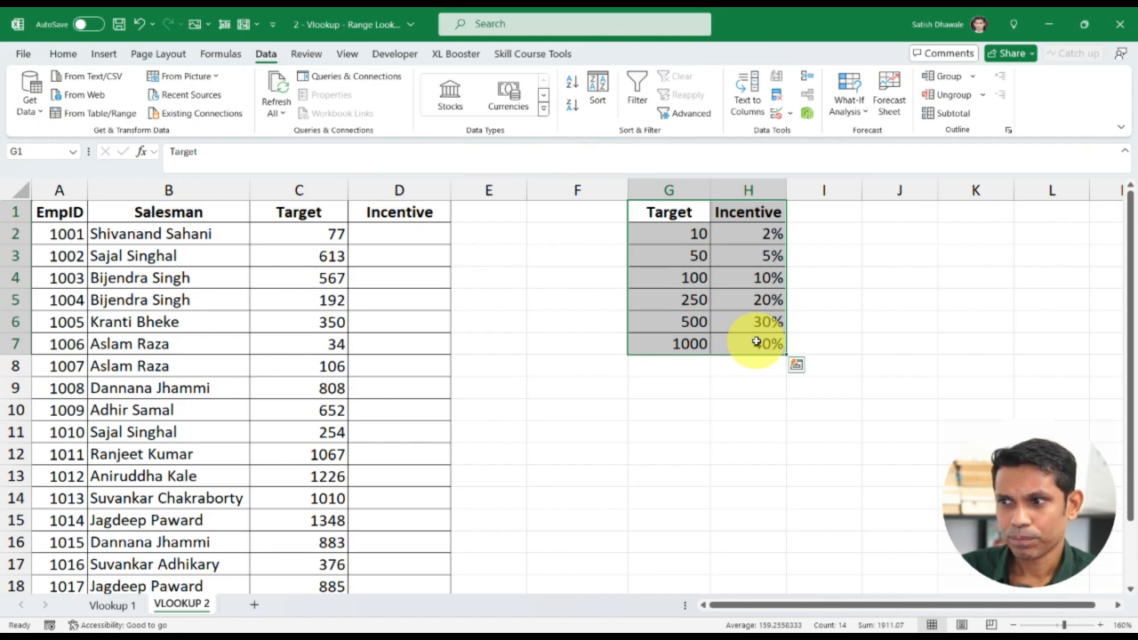
drag(668, 214, 754, 347)
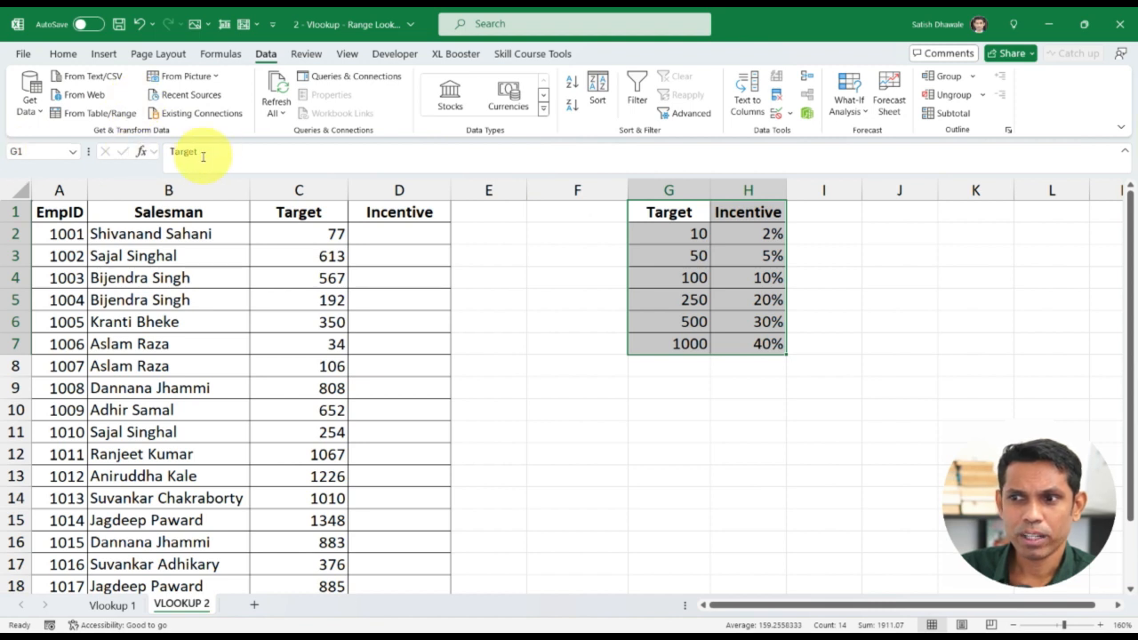
click(15, 153)
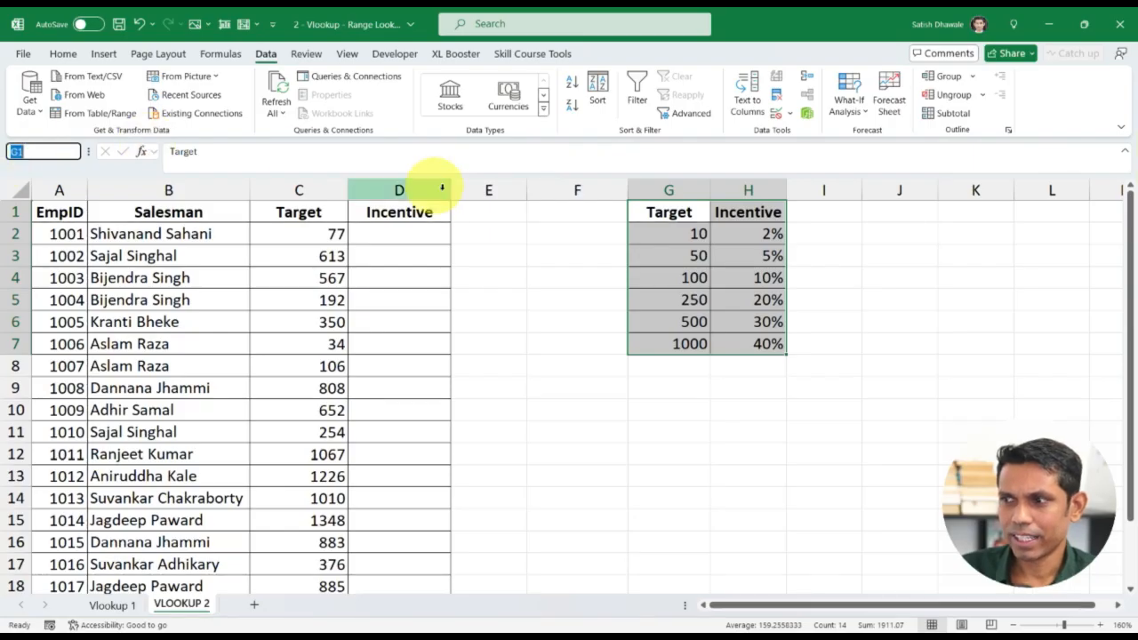
text(Ra)
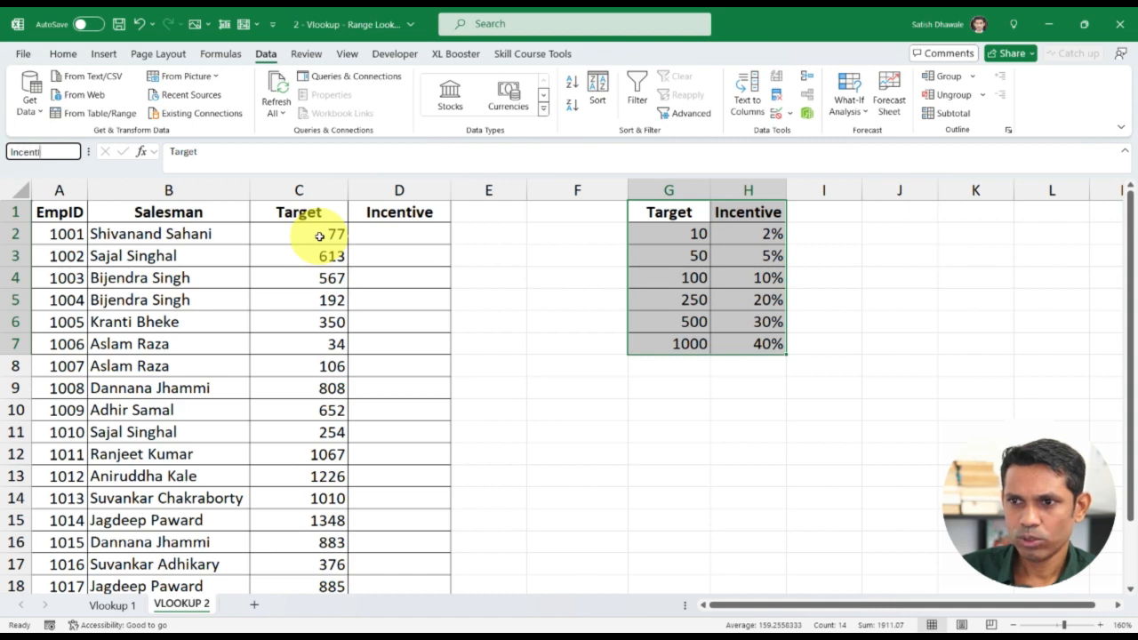
text(centive_Target)
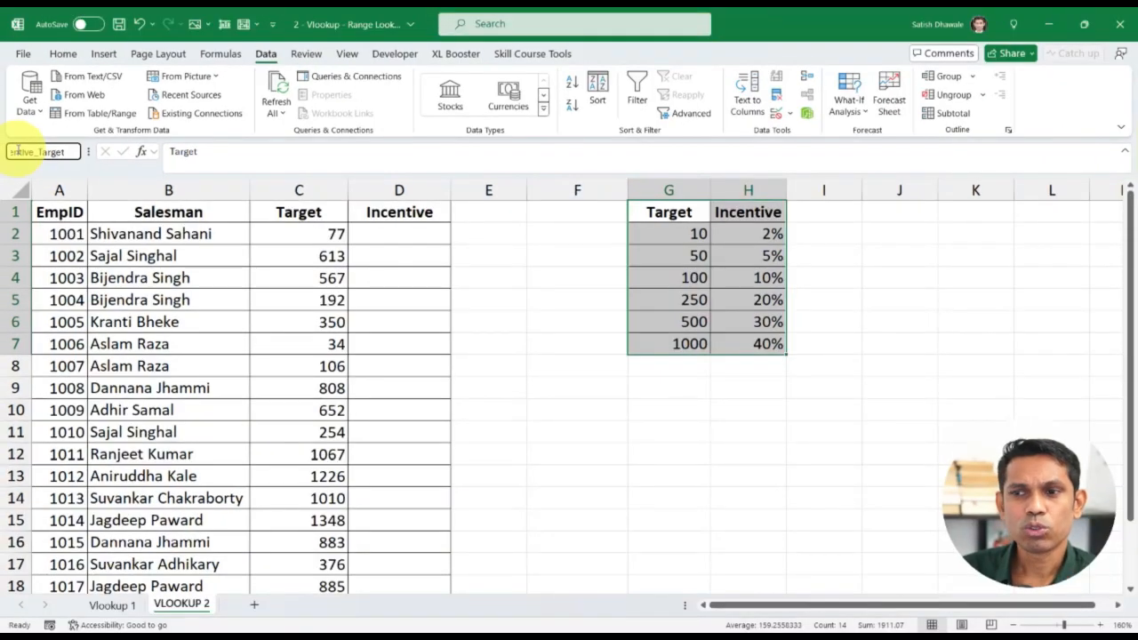
key(Return)
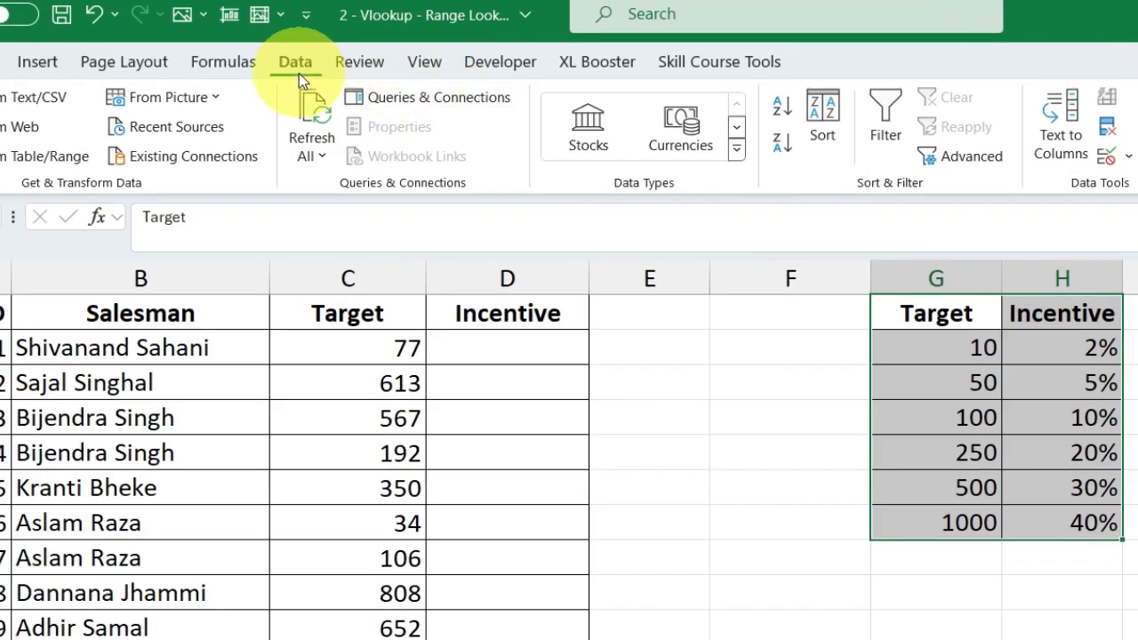
Check the Incentive_Target entry and the range it refers to among the workbook's defined names
click(219, 54)
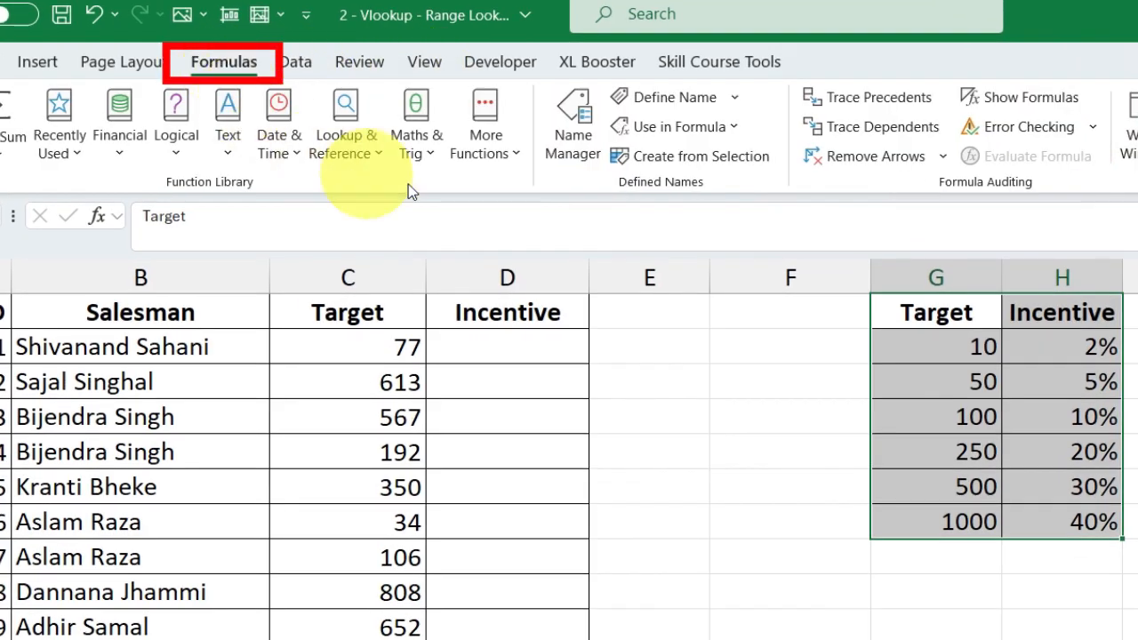
click(572, 122)
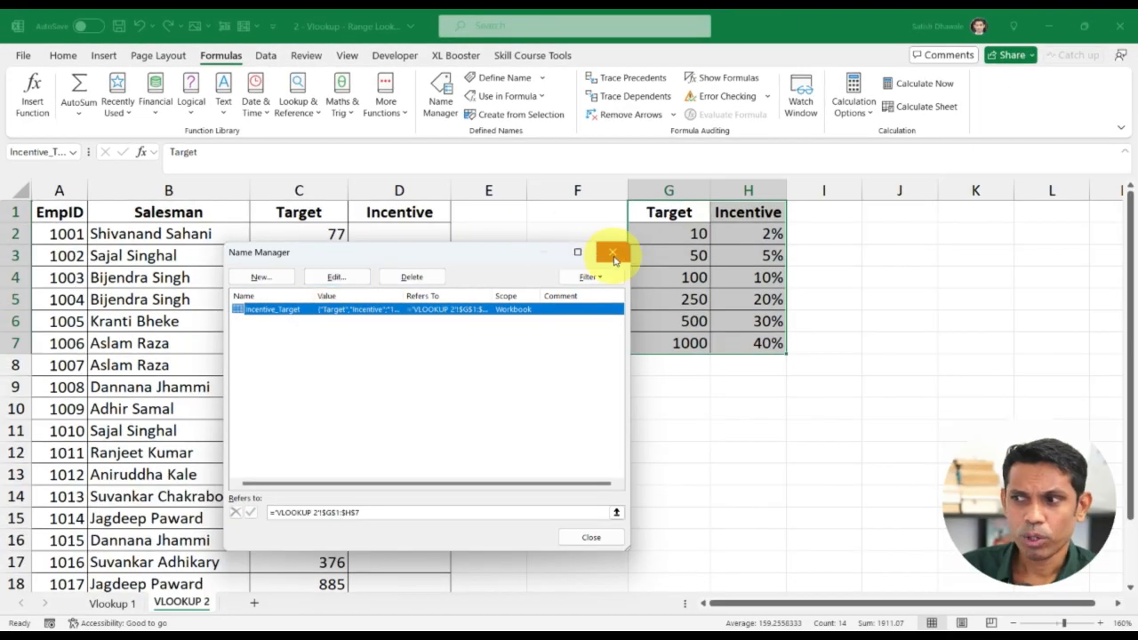
click(613, 257)
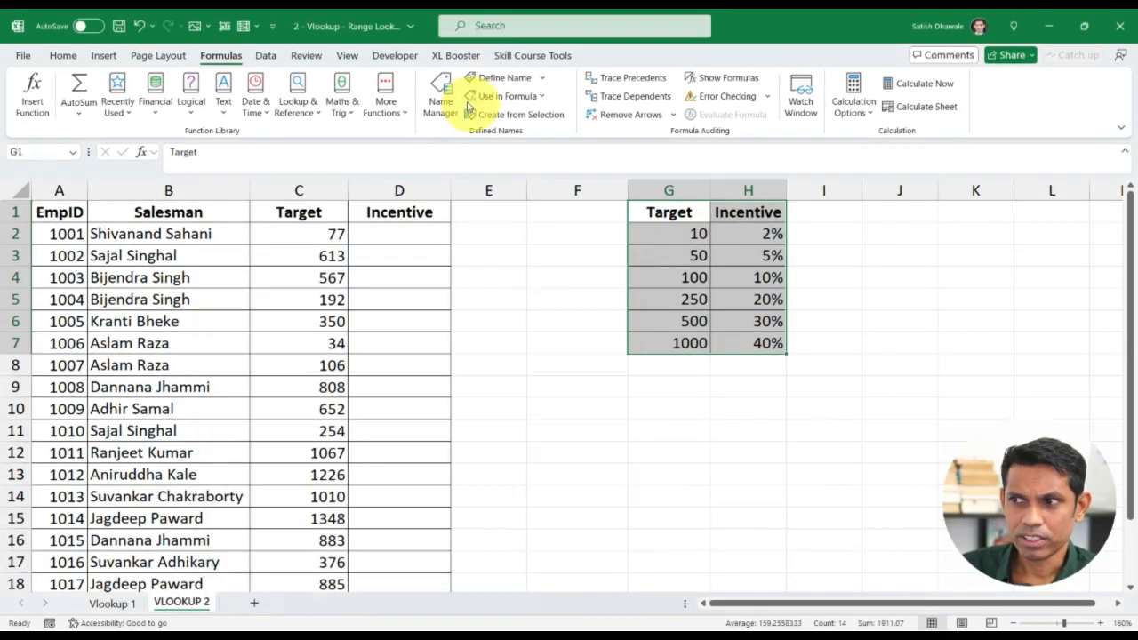
Start a VLOOKUP formula in Incentive cell D2 with the salesman's target C2 as the lookup value
click(418, 234)
text(=lv)
text(o)
key(BackSpace)
key(BackSpace)
key(BackSpace)
text(vlo)
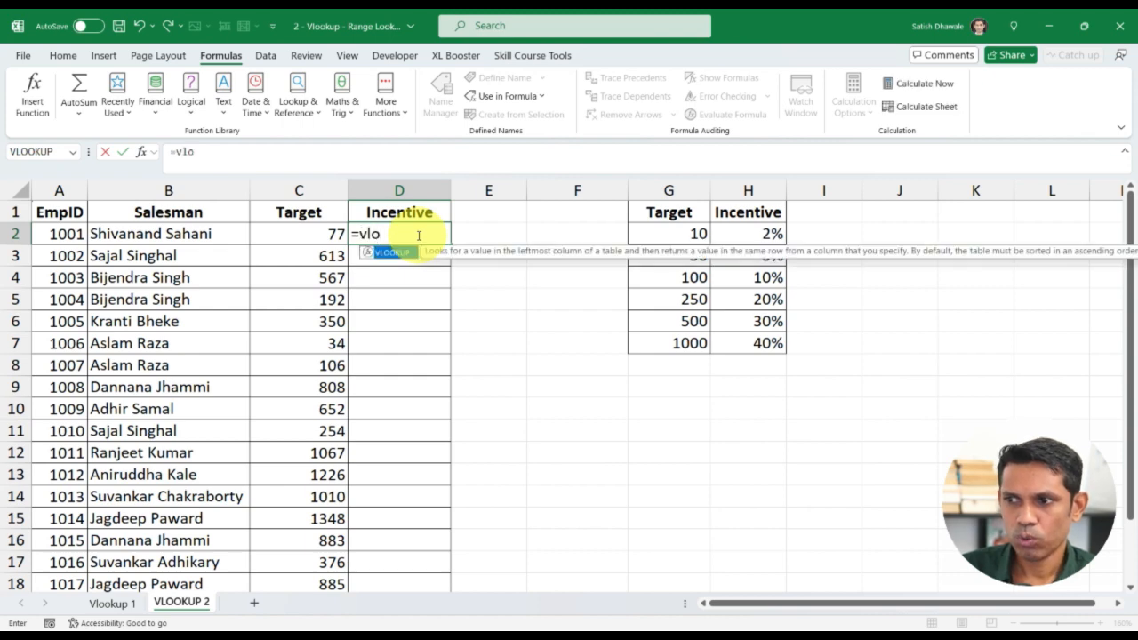
key(Tab)
click(307, 230)
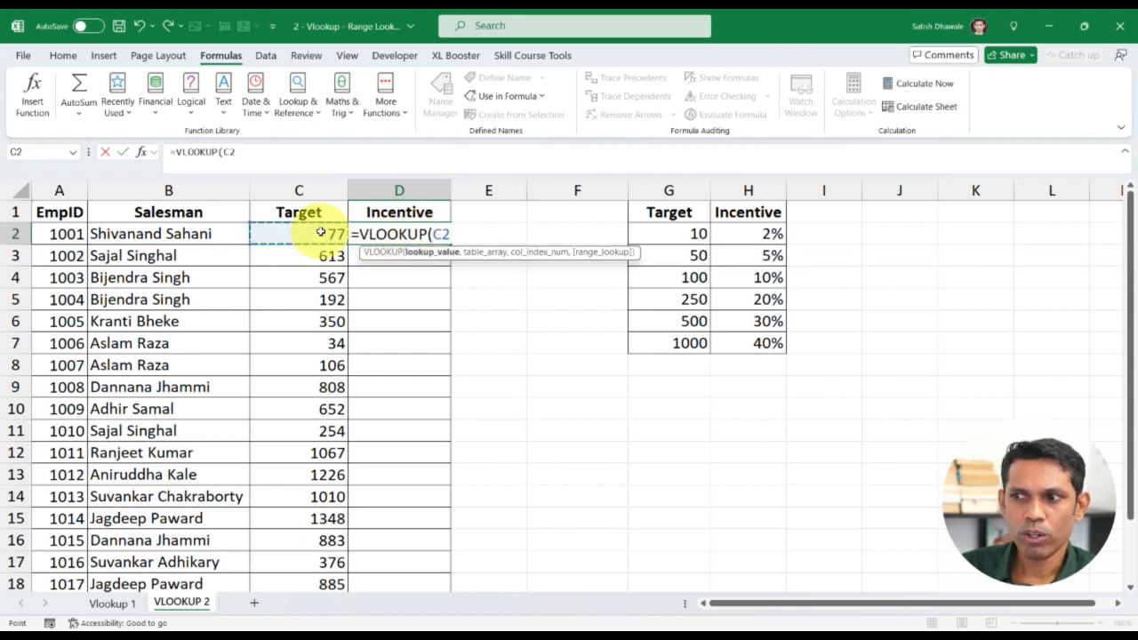
text(,)
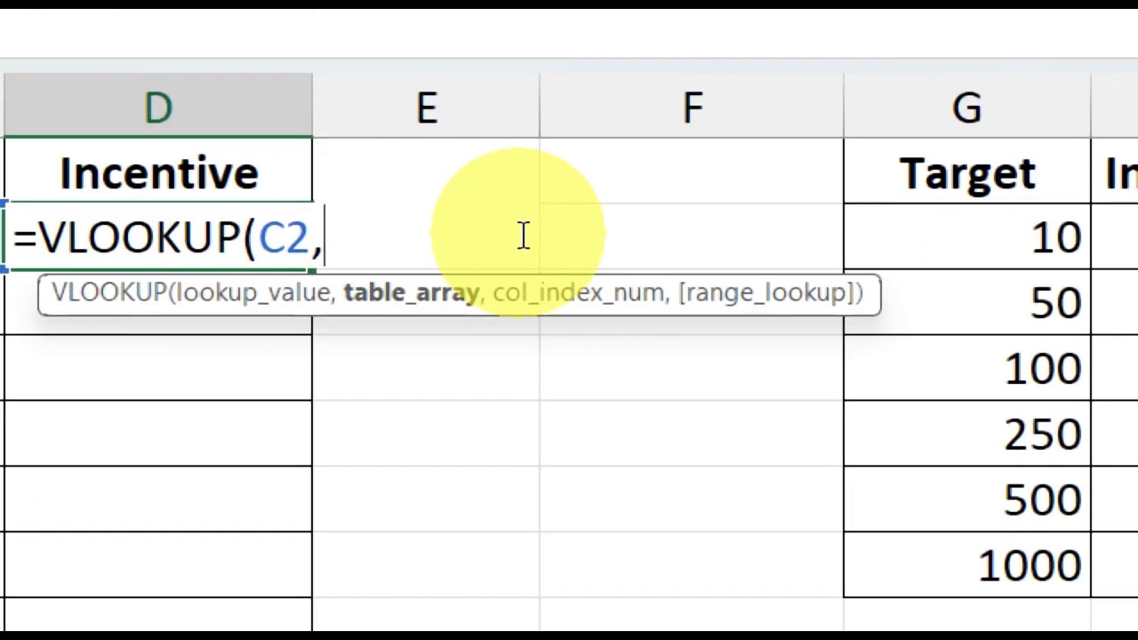
Complete the D2 VLOOKUP with Incentive_Target as table array, column index 2 and range lookup 0 for an exact match
text(inc)
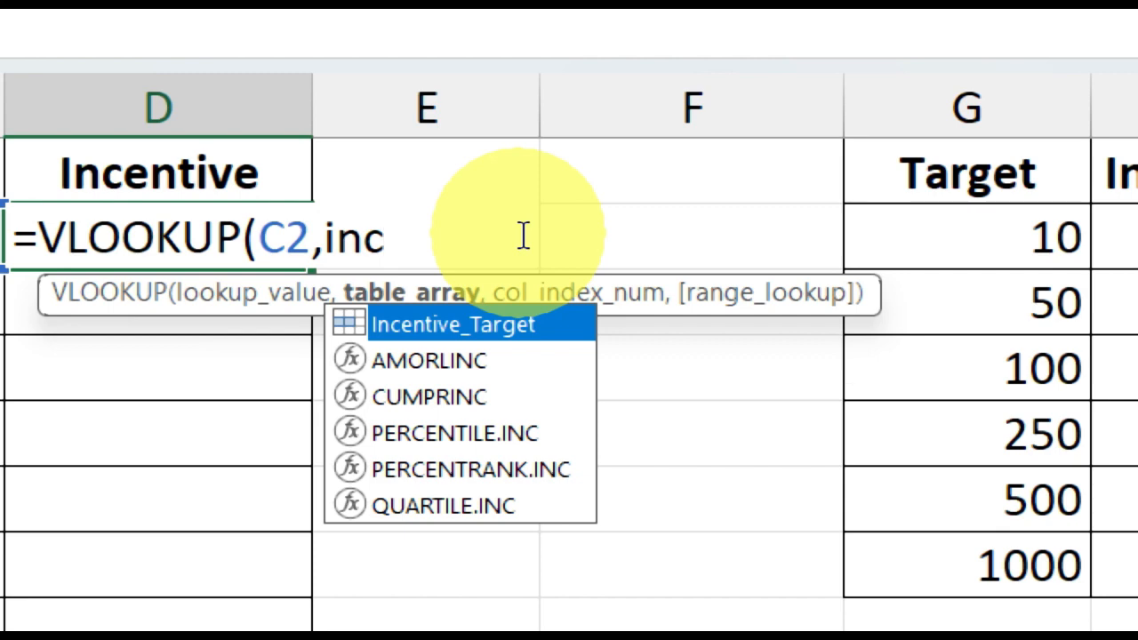
double_click(518, 325)
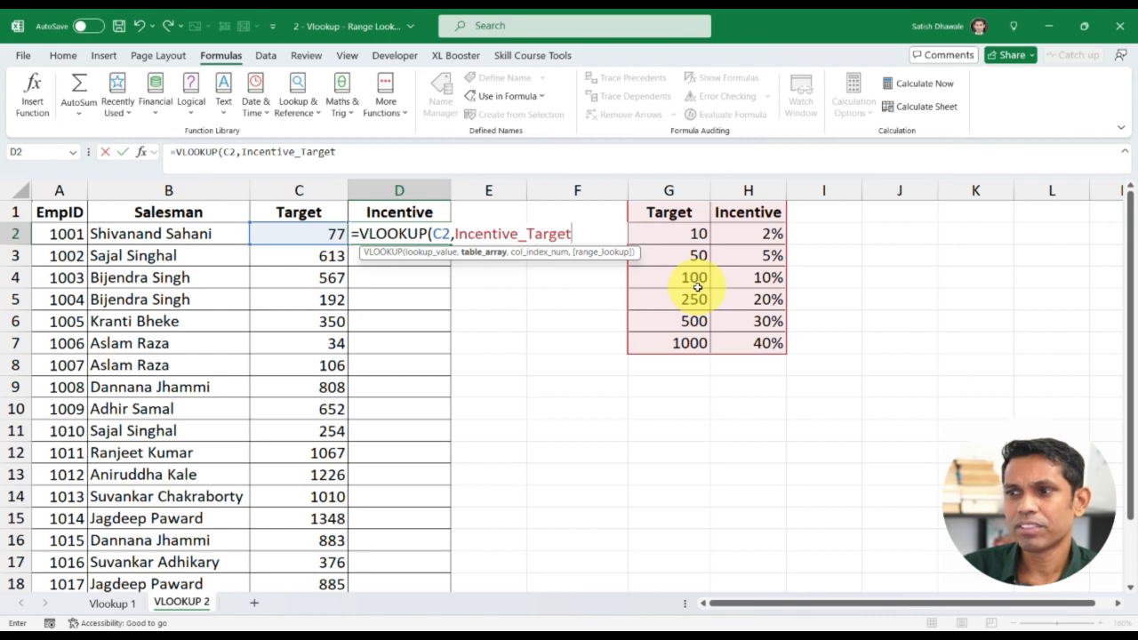
text(,2,0)
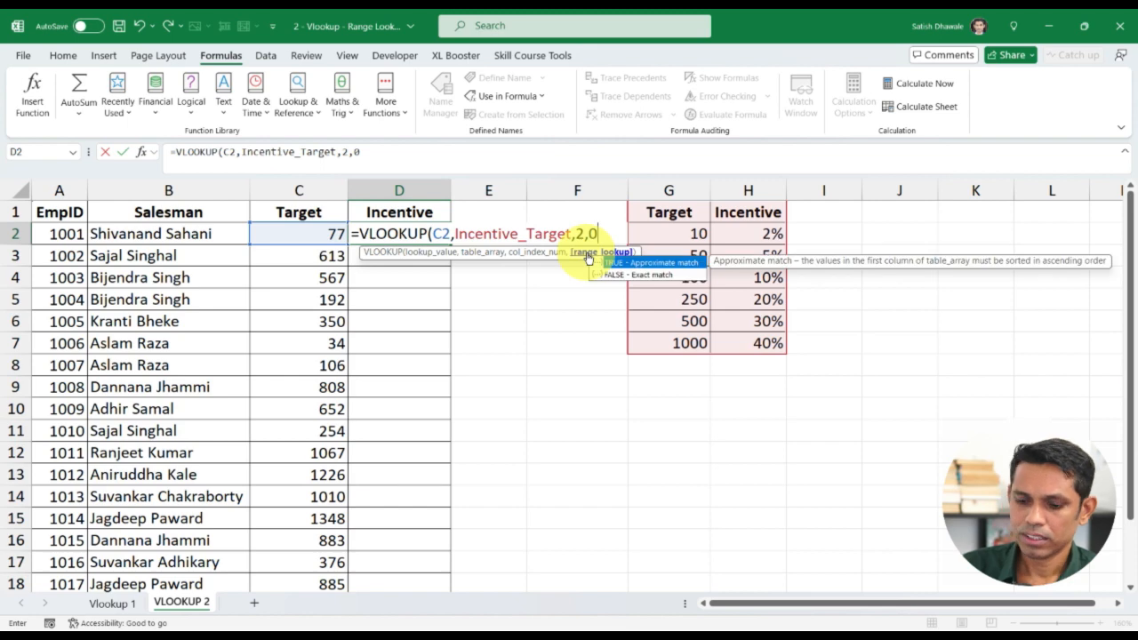
text())
key(Return)
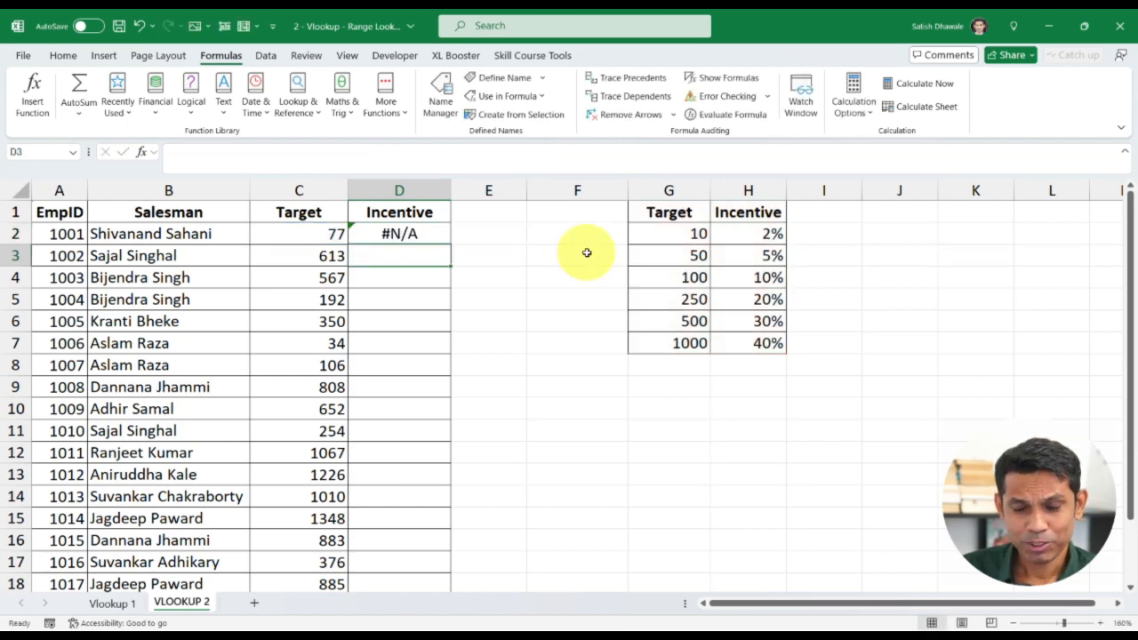
Reopen the VLOOKUP in D2 and re-enter 0 as its range_lookup argument
key(Up)
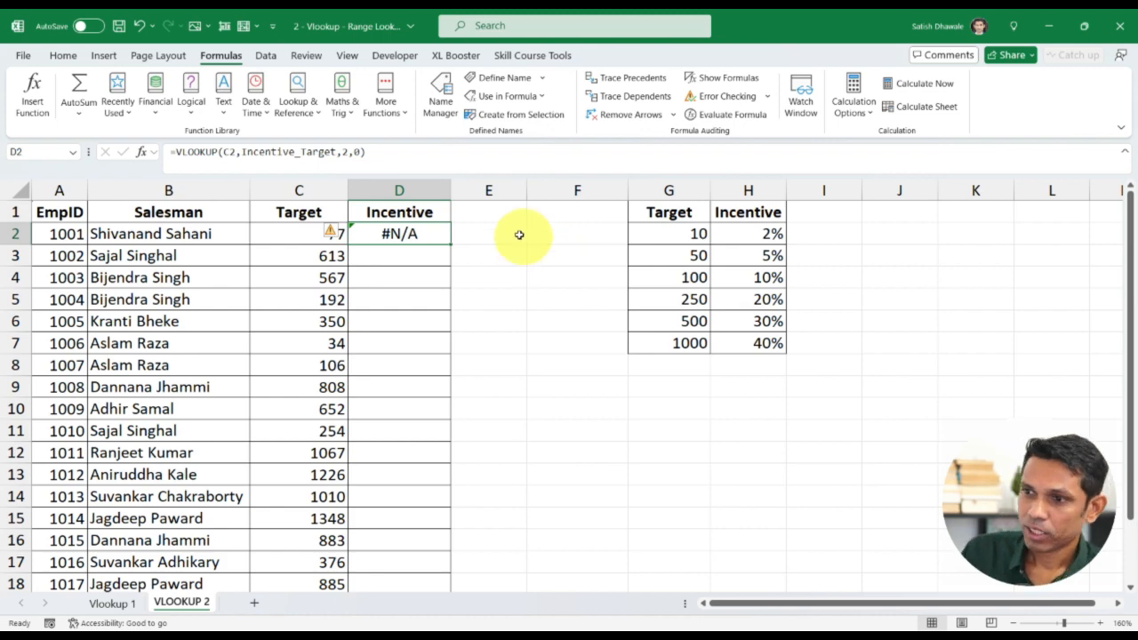
double_click(428, 234)
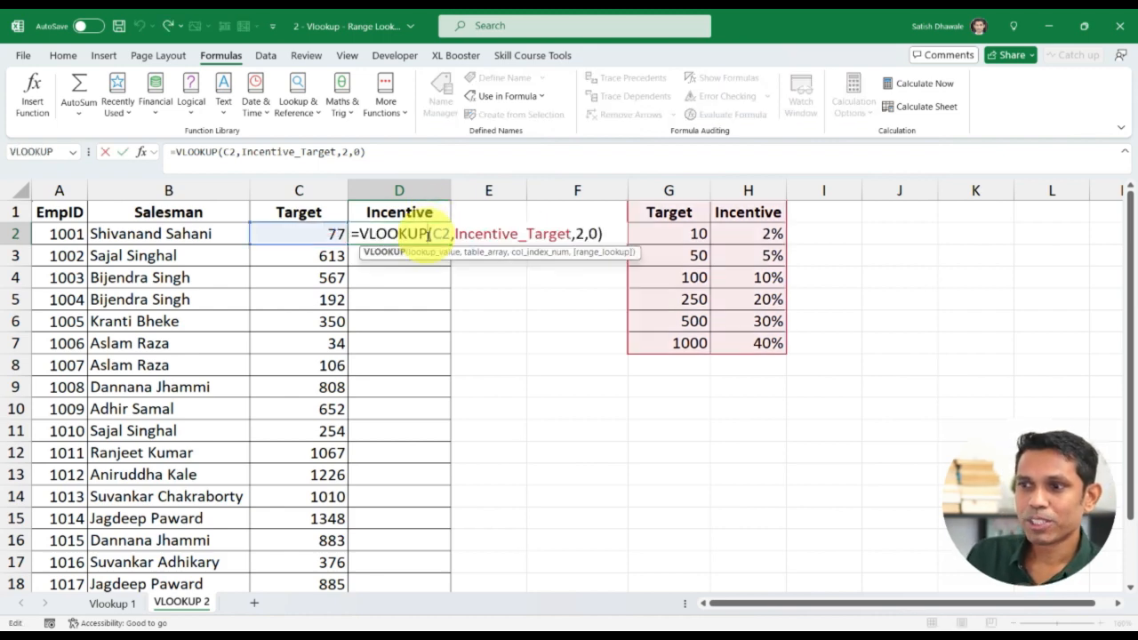
click(594, 233)
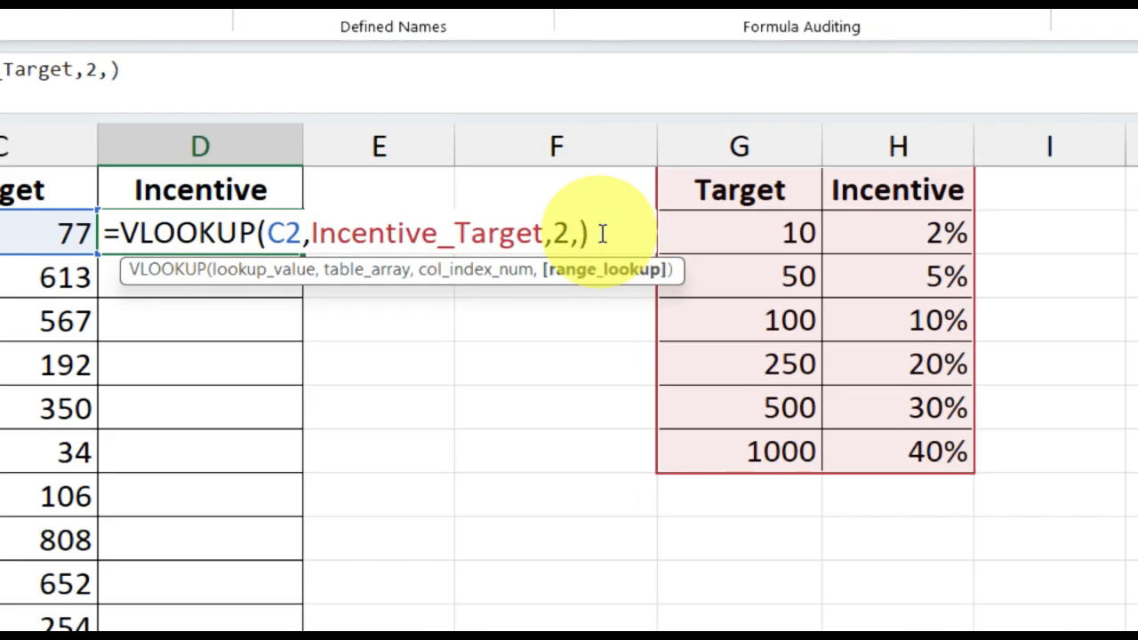
text(0)
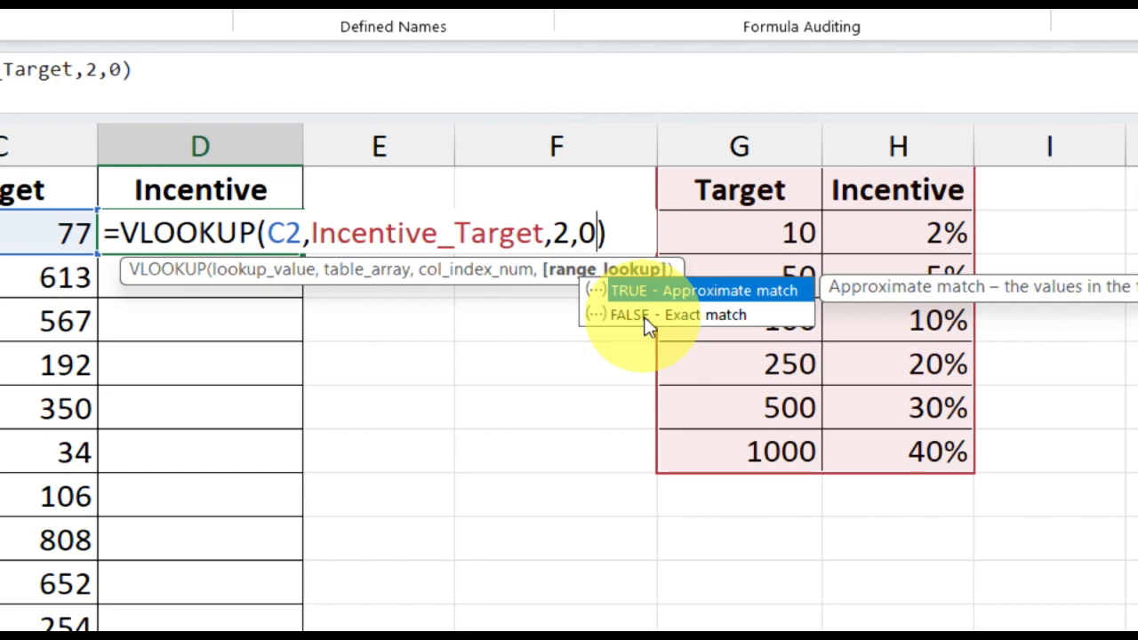
key(Escape)
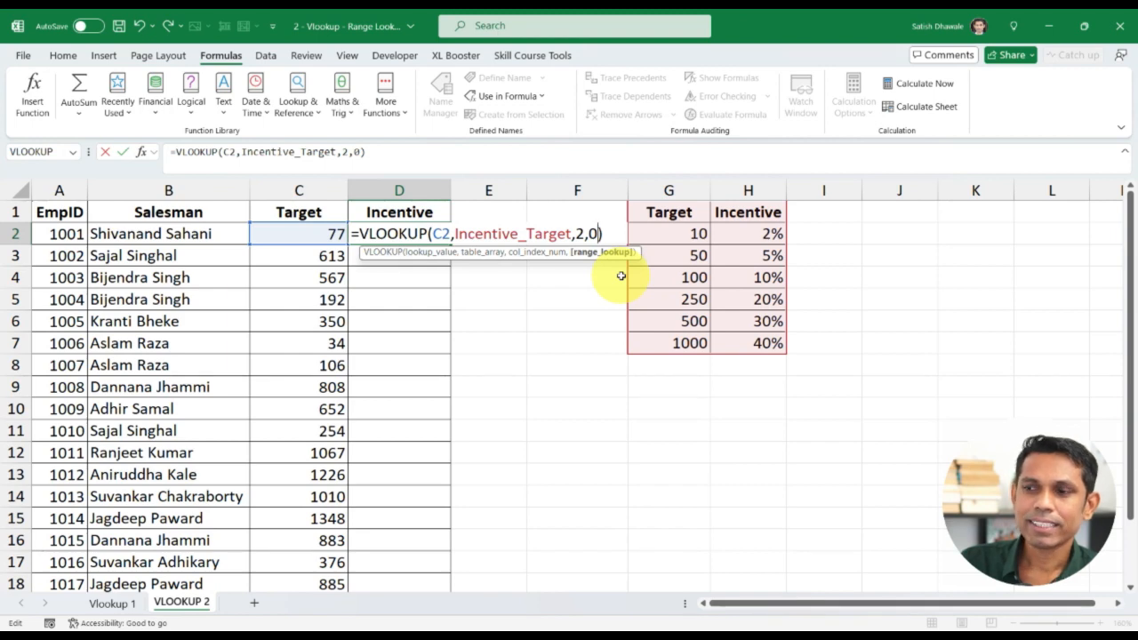
key(Return)
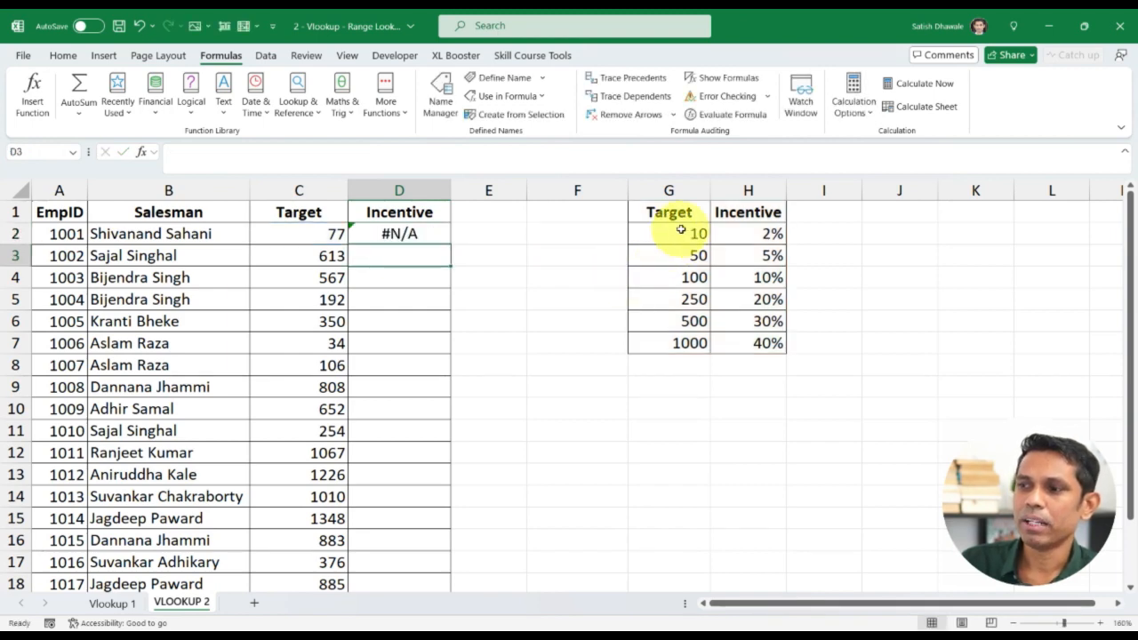
Change the threshold in G3 to 77 to match the first salesman's target exactly
click(686, 257)
text(77)
key(Return)
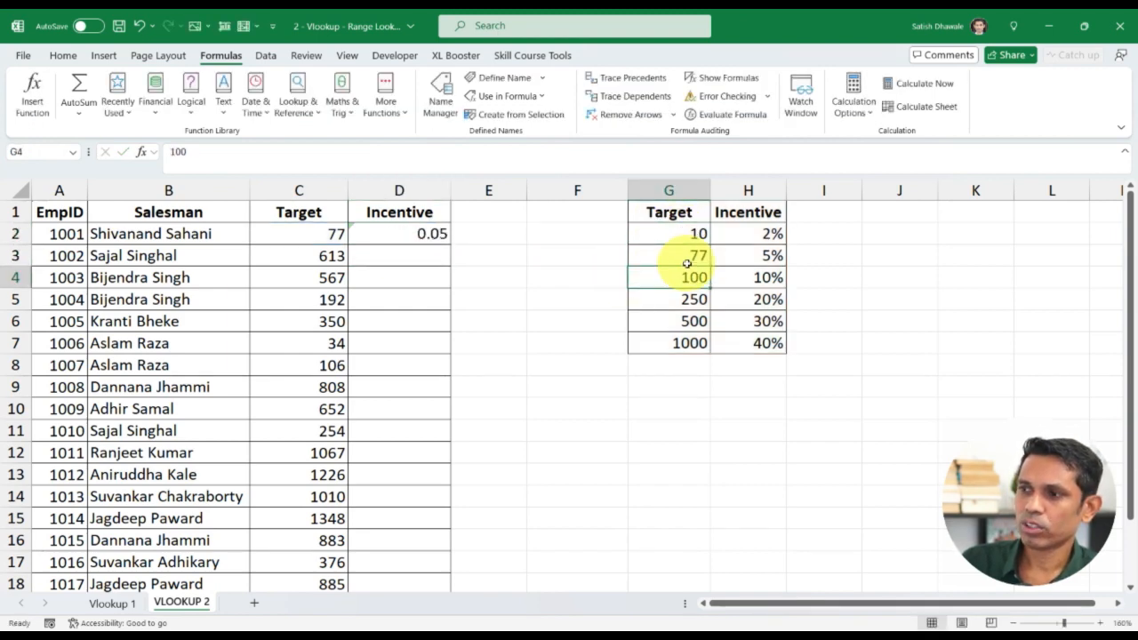
Format the VLOOKUP result in D2 as a percentage
click(442, 237)
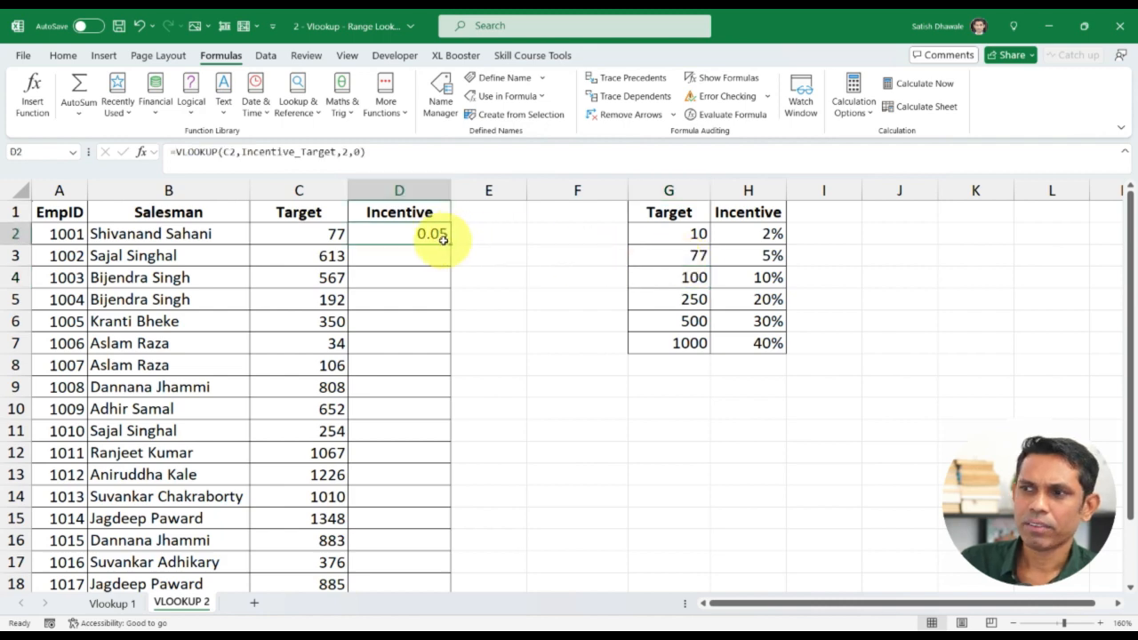
click(65, 55)
click(517, 106)
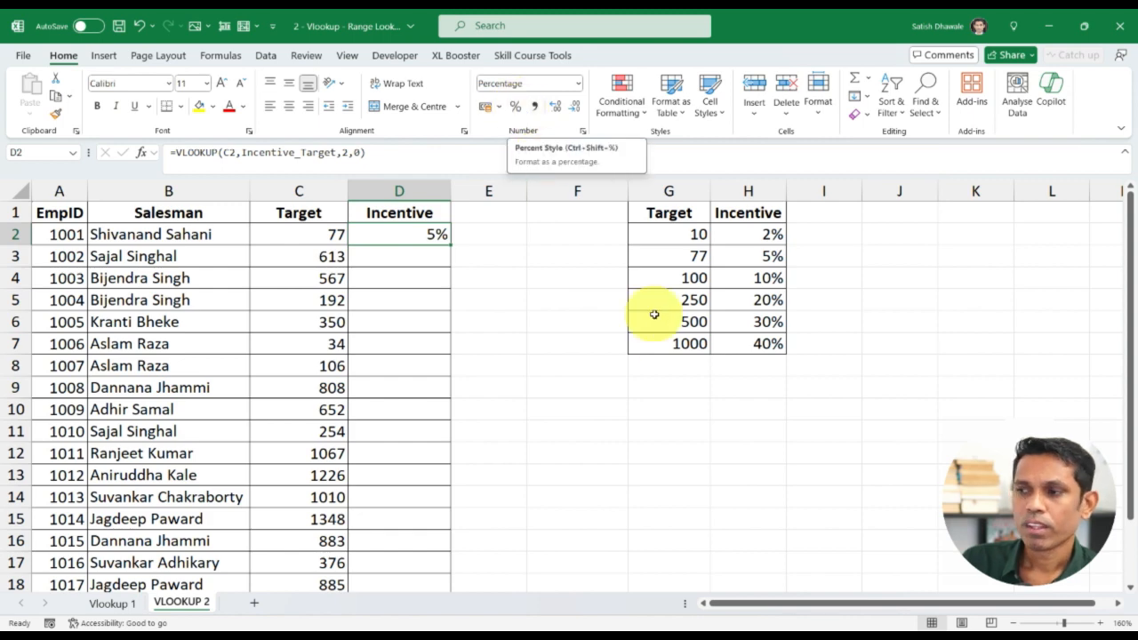
double_click(418, 234)
key(Escape)
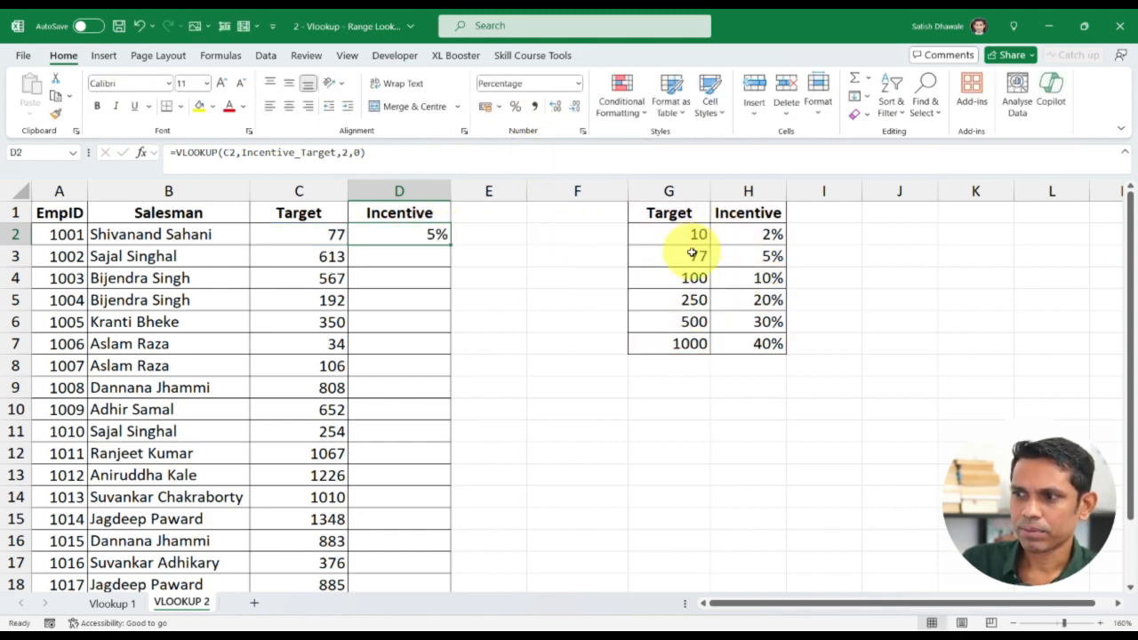
Restore the threshold in G3 to 50
click(696, 252)
text(50)
key(Return)
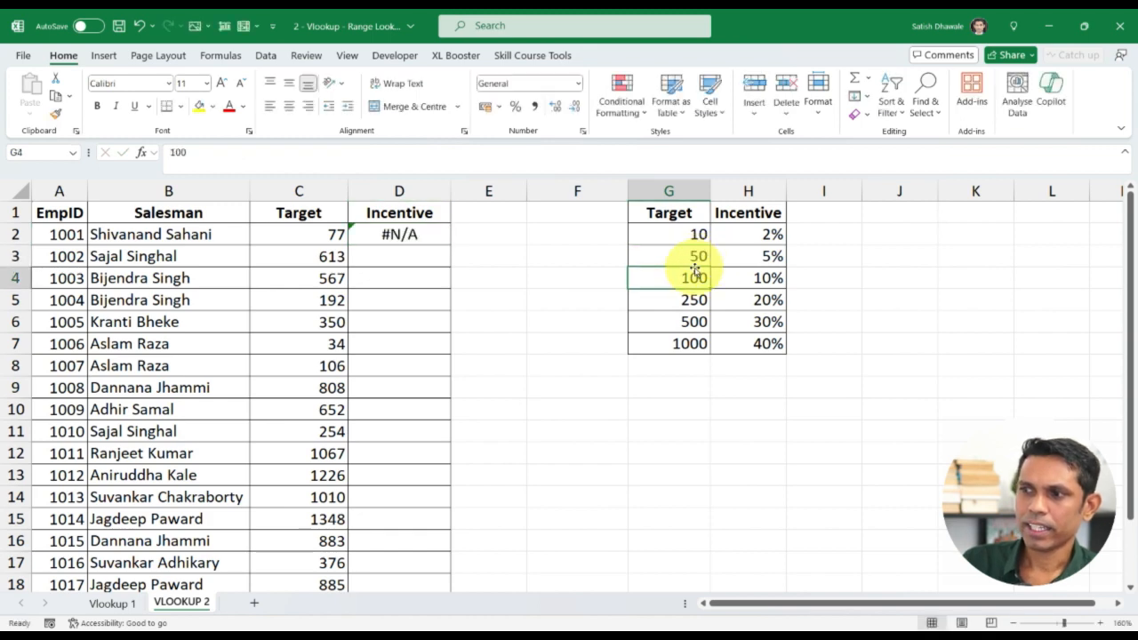
Set the range_lookup argument of the VLOOKUP in D2 to 1 and fill the formula down the Incentive column to row 18
drag(696, 235, 689, 296)
click(435, 234)
double_click(435, 234)
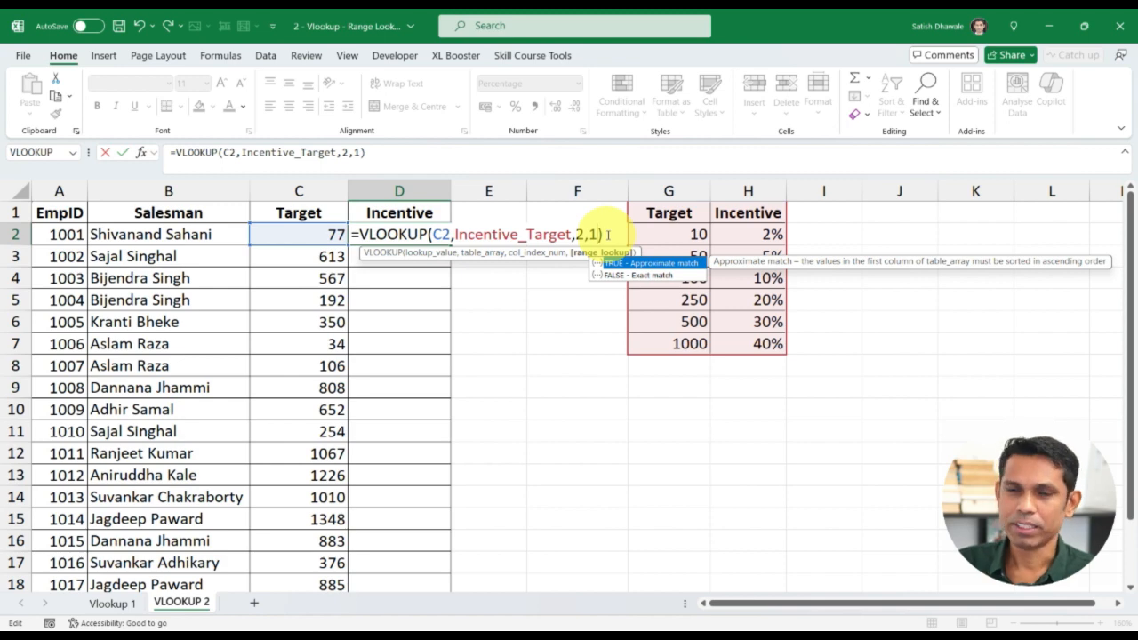
key(ctrl+Return)
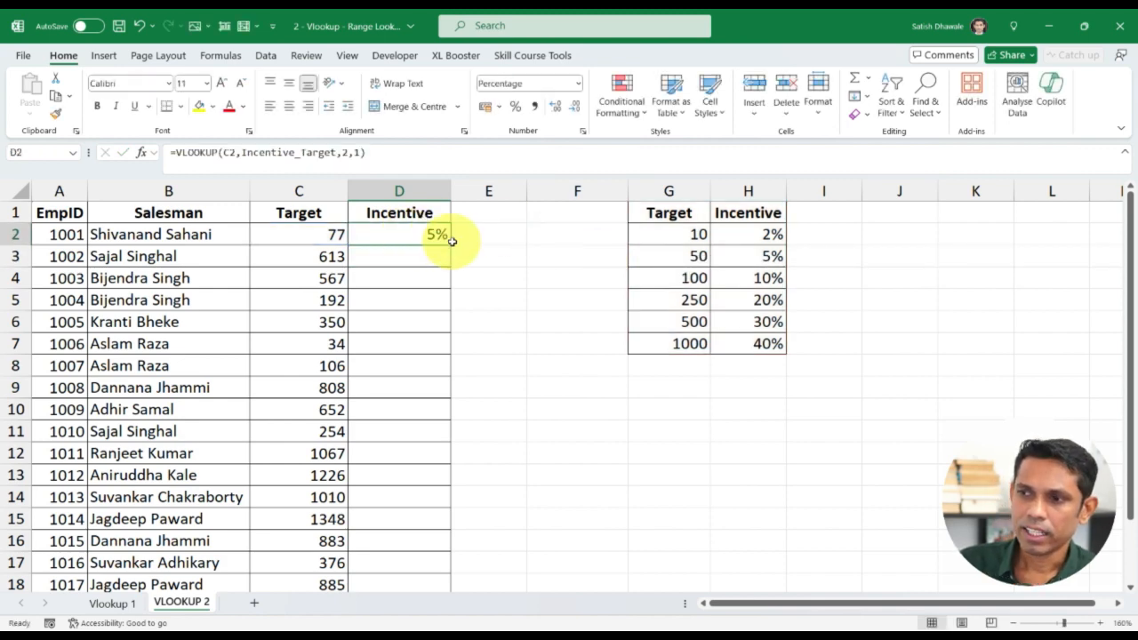
double_click(452, 244)
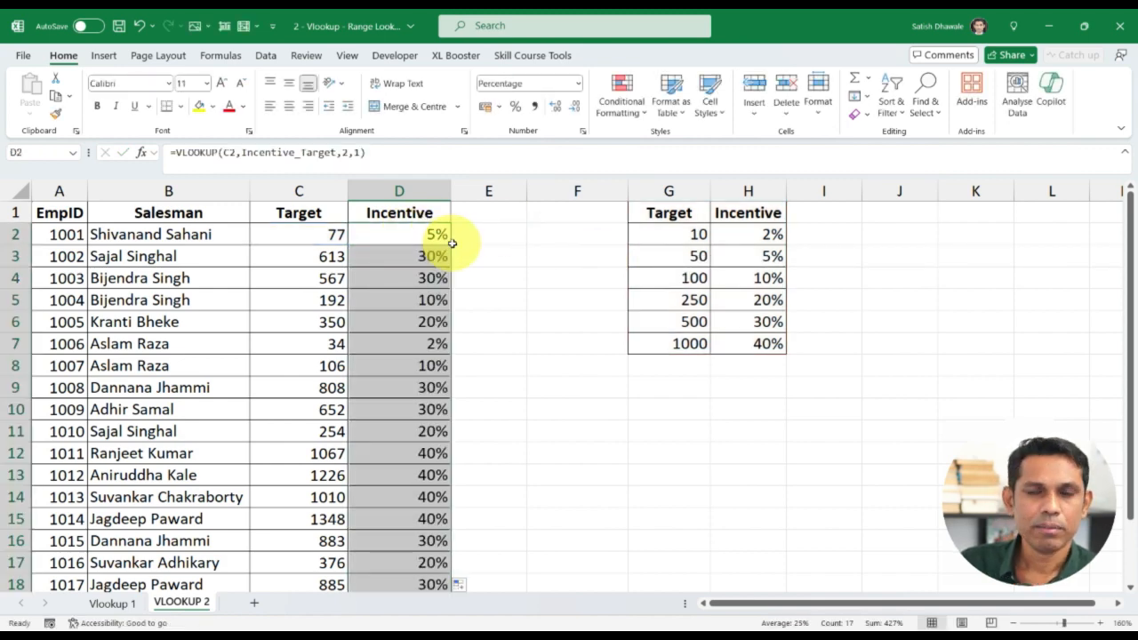
Inspect the VLOOKUP formulas in D2, D3, D4, D6 and D8 to check which lookup cell each one references
double_click(432, 256)
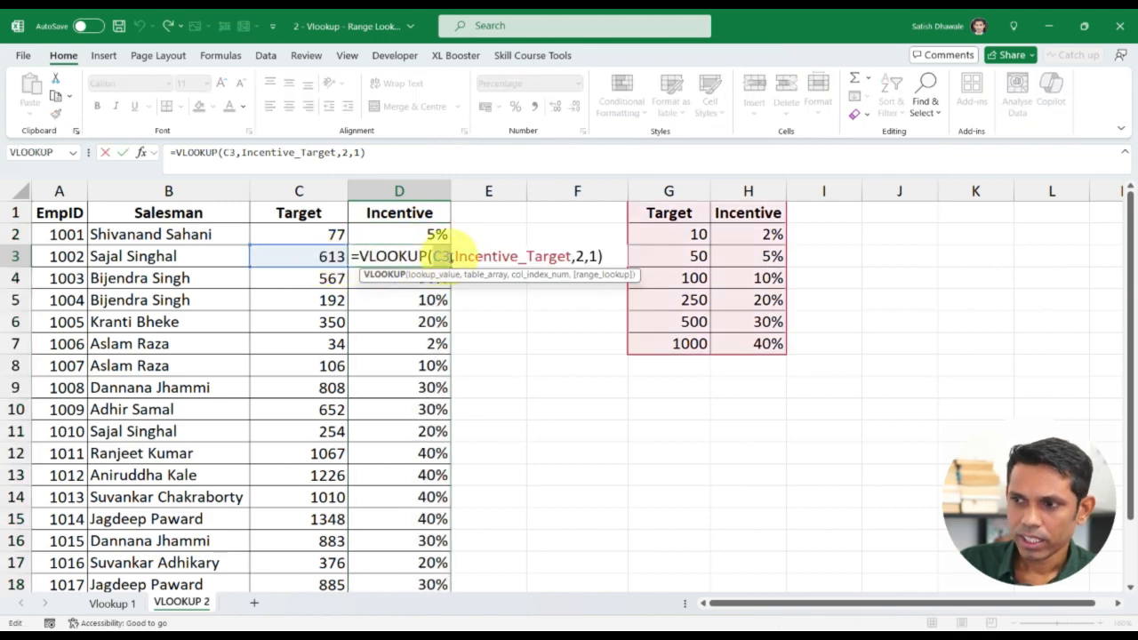
double_click(439, 257)
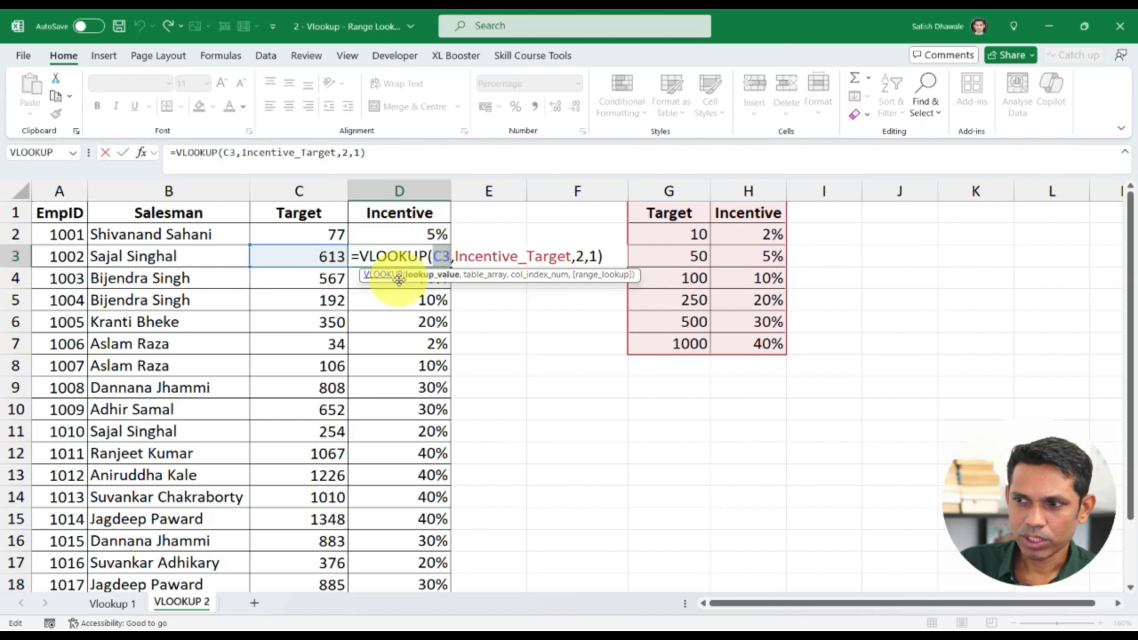
key(Escape)
click(419, 231)
double_click(427, 233)
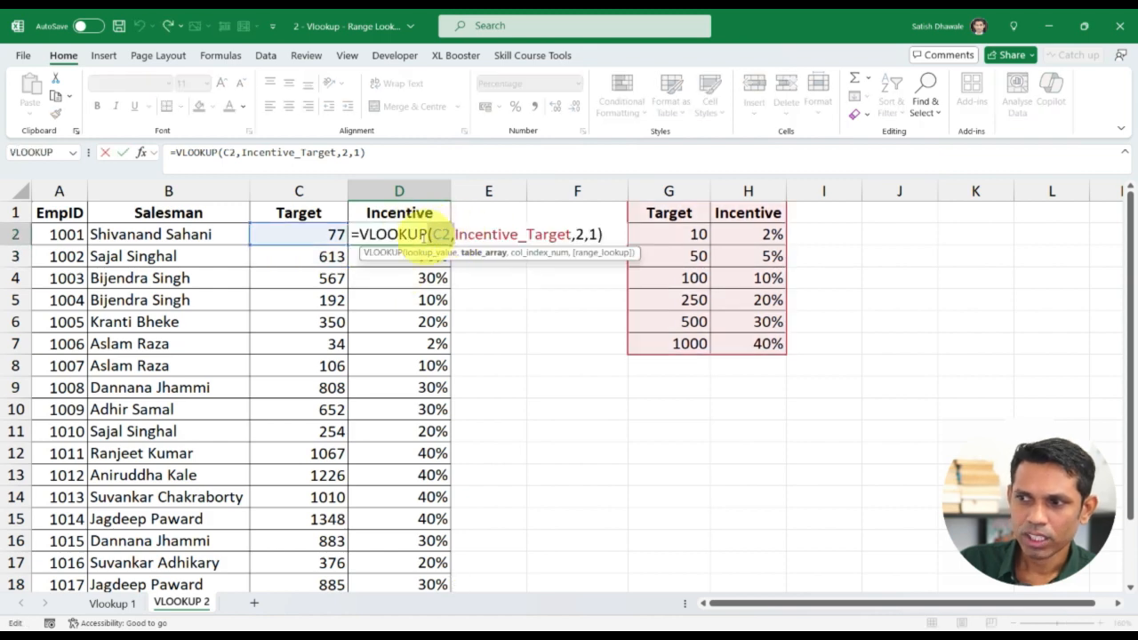
key(Escape)
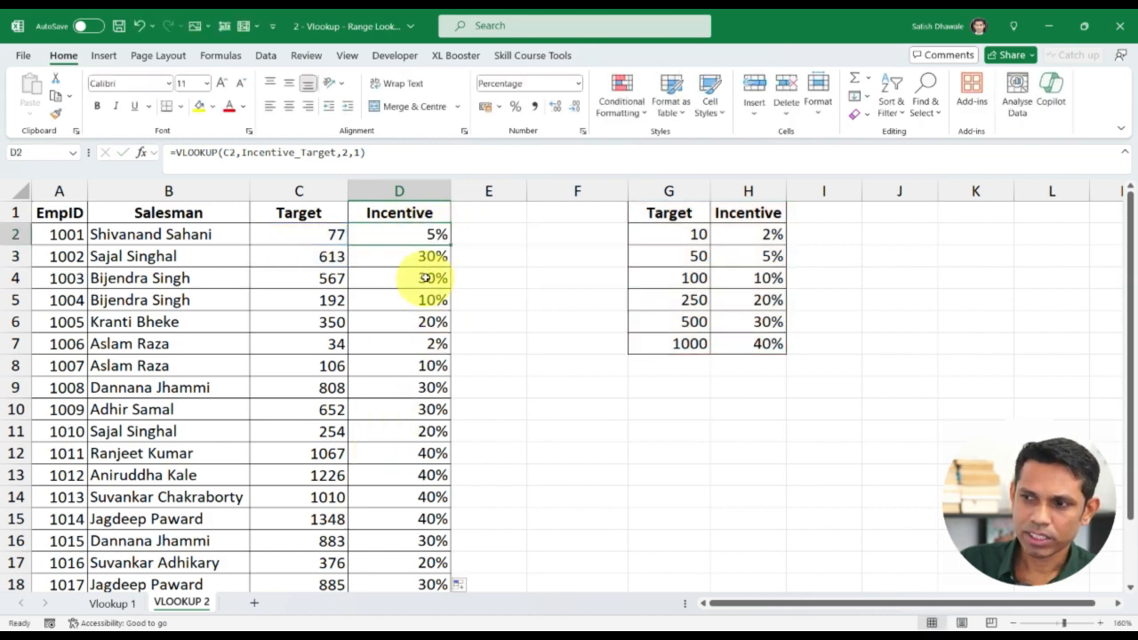
double_click(411, 278)
click(418, 315)
double_click(419, 315)
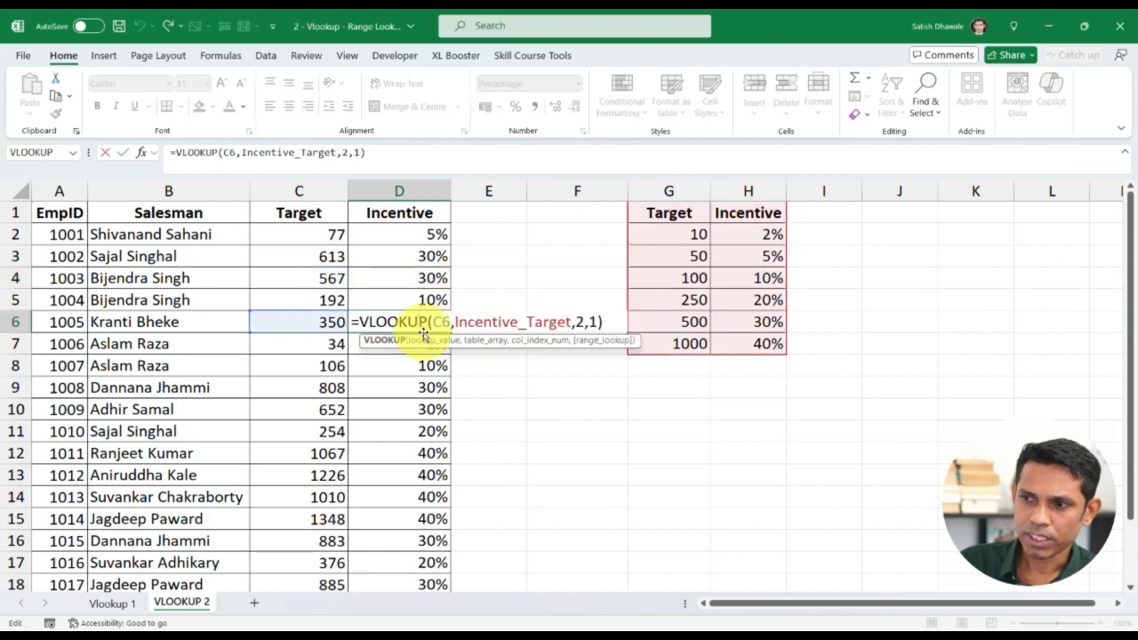
key(Escape)
click(425, 361)
double_click(425, 362)
key(Escape)
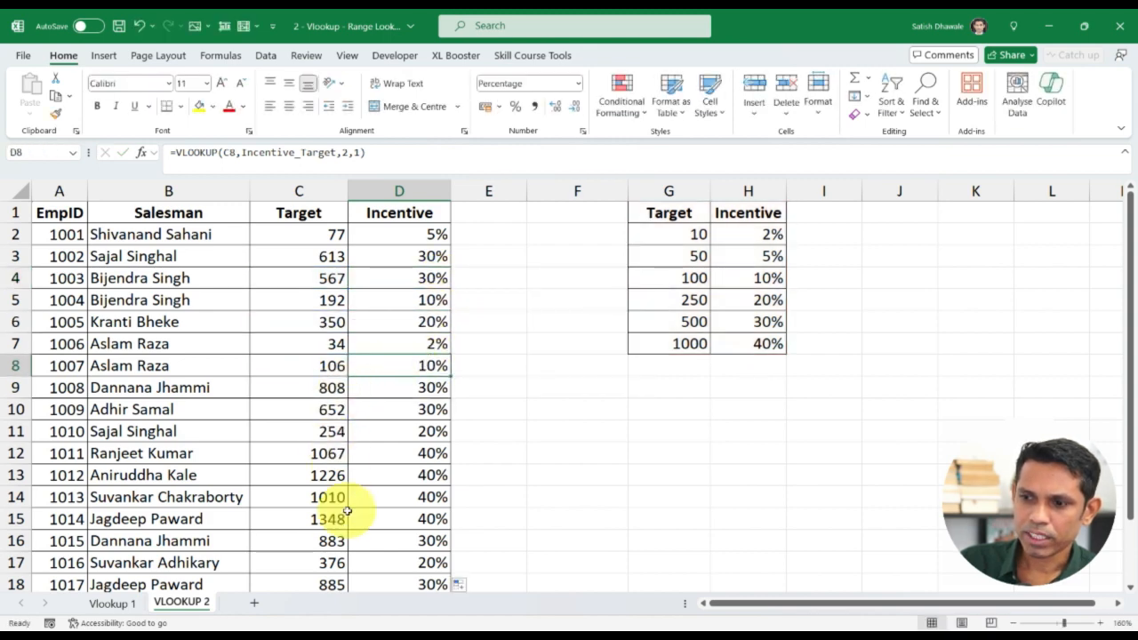
Compare several salesmen's targets and incentives in columns C and D with the threshold ranges in the G:H table
scroll(338, 457, down, 2)
drag(331, 388, 411, 387)
click(347, 389)
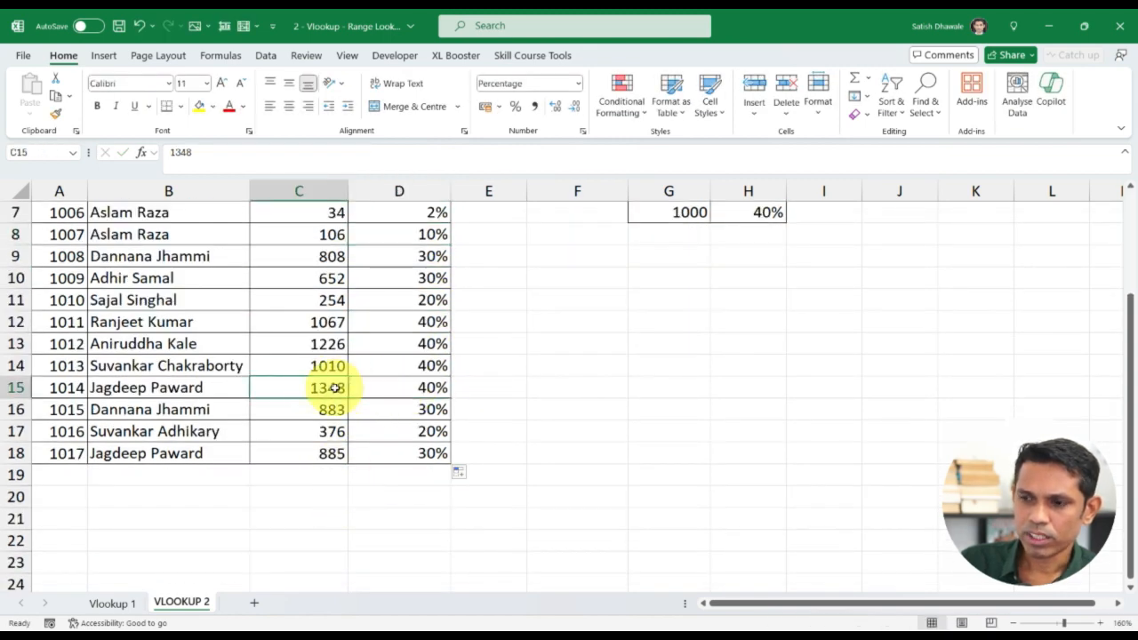
scroll(623, 382, up, 2)
click(734, 346)
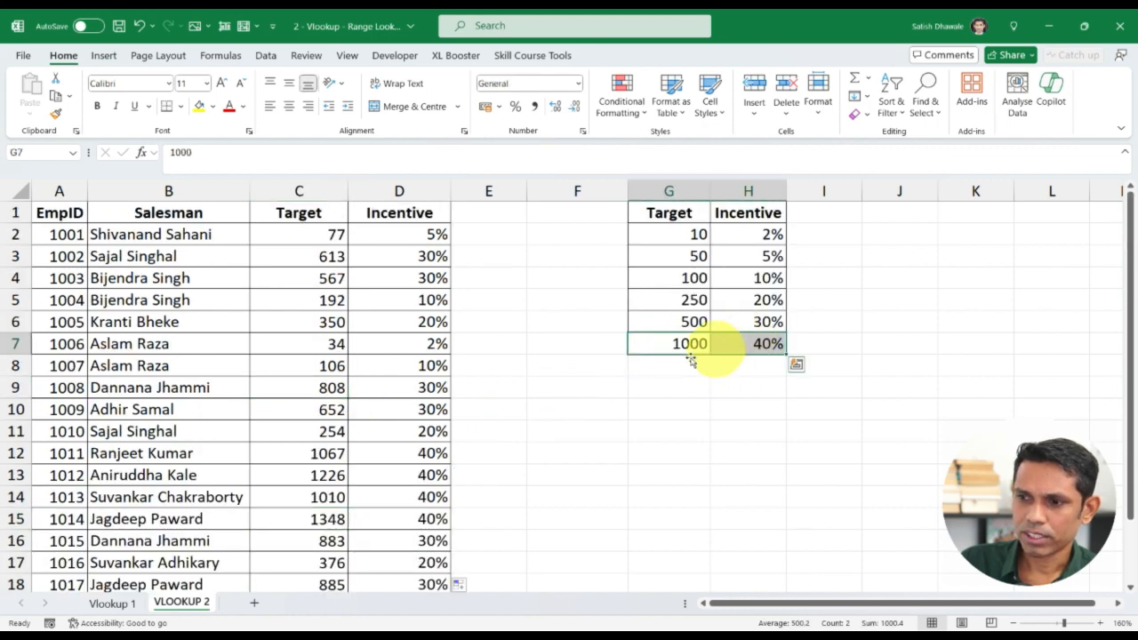
drag(329, 409, 442, 410)
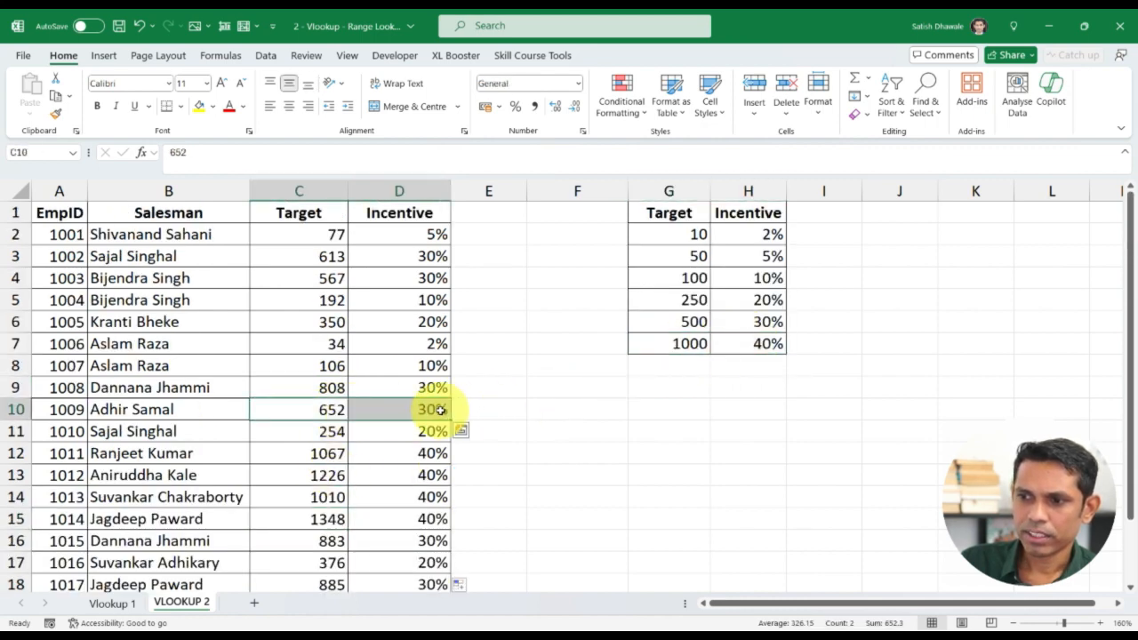
click(441, 411)
drag(335, 387, 427, 369)
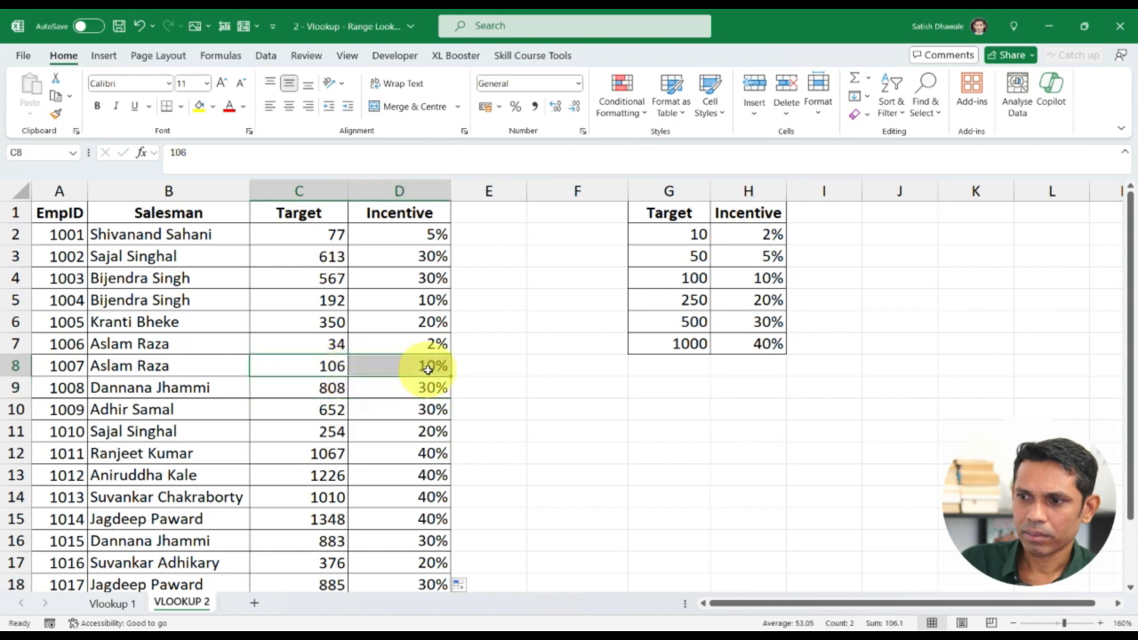
drag(692, 262, 695, 300)
click(762, 279)
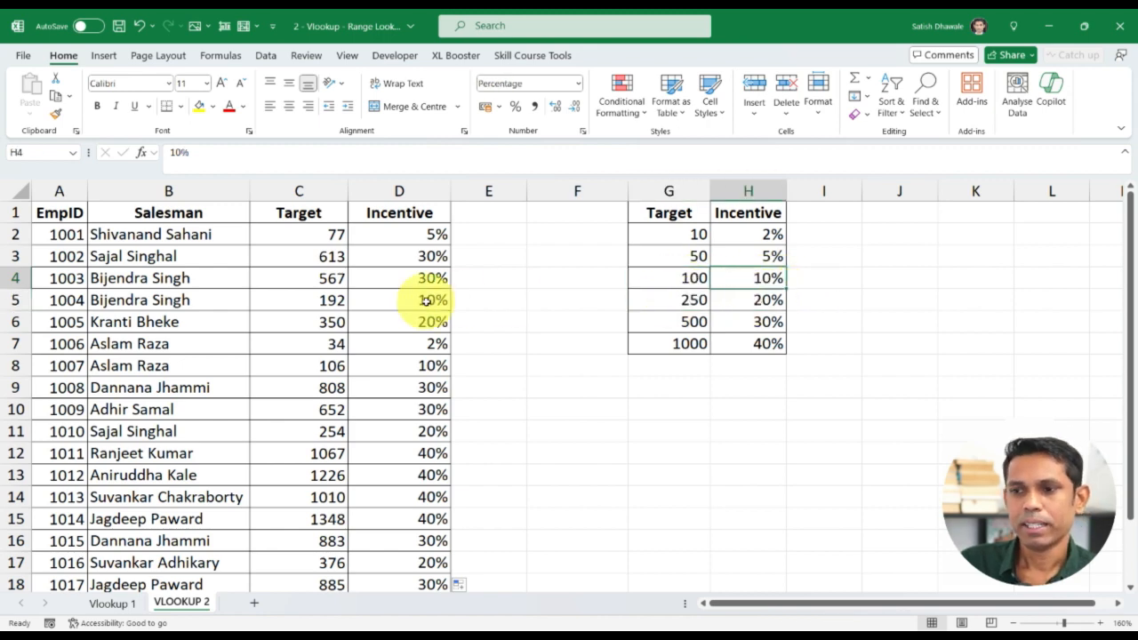
Try an exact match in D2 by changing the VLOOKUP's range_lookup argument to 0
click(393, 231)
double_click(392, 230)
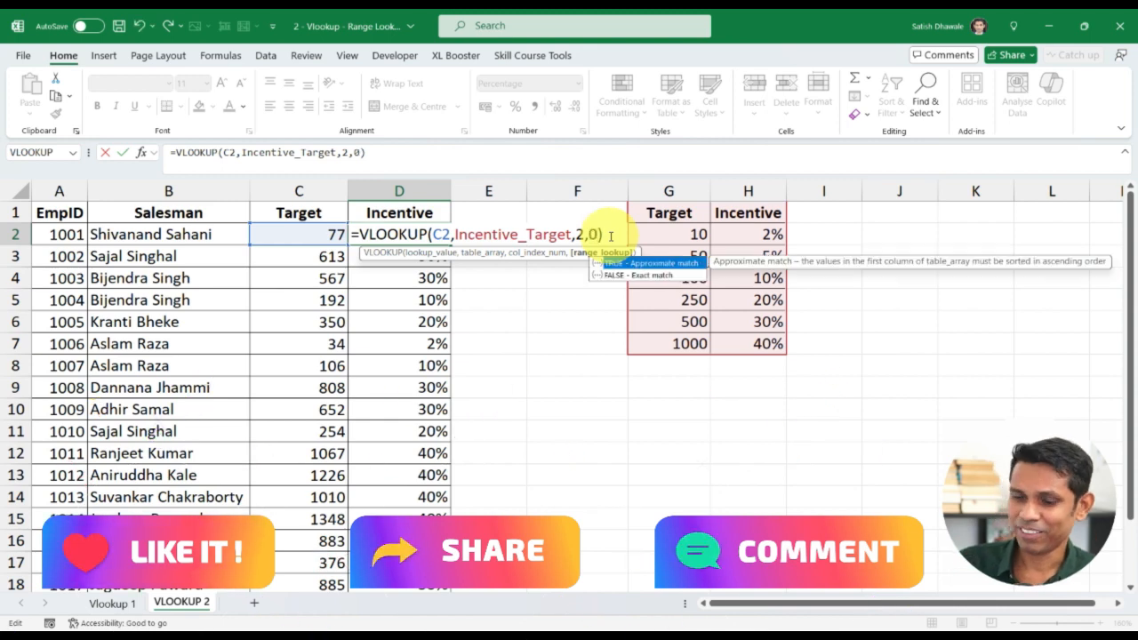
key(Return)
Set the range_lookup argument in D2 back to 1 for an approximate match
double_click(415, 235)
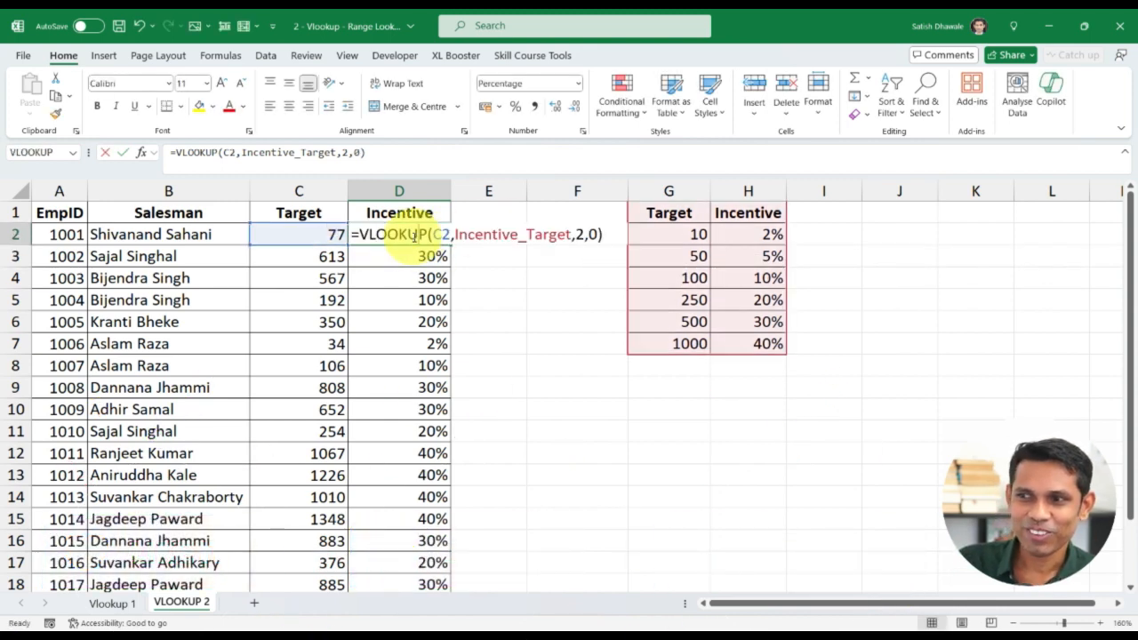
click(595, 234)
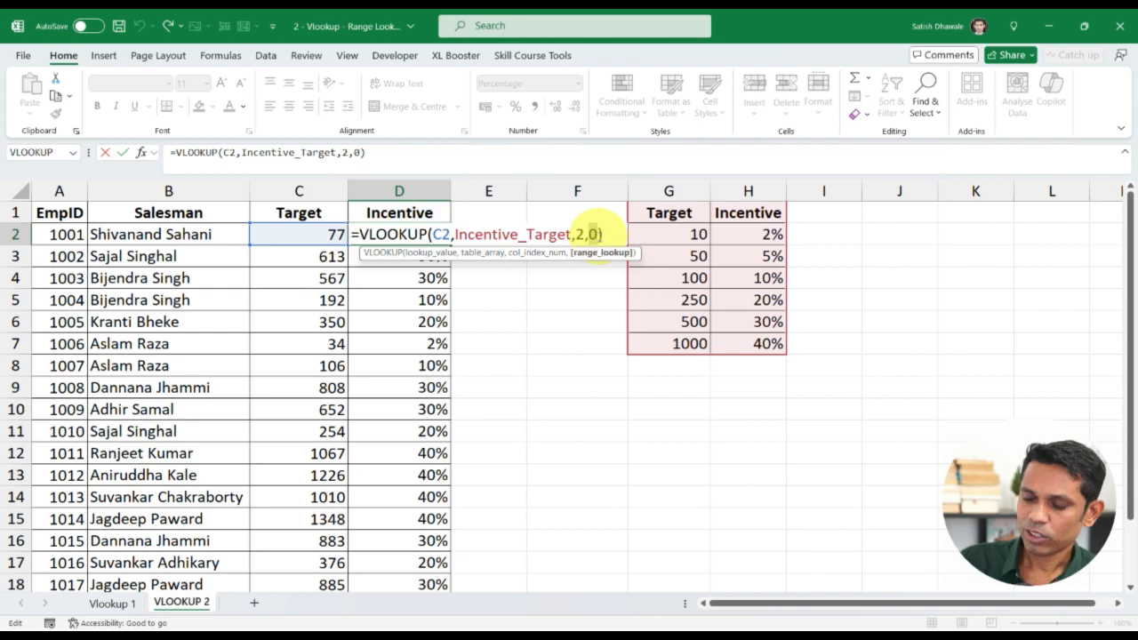
text(1)
key(Return)
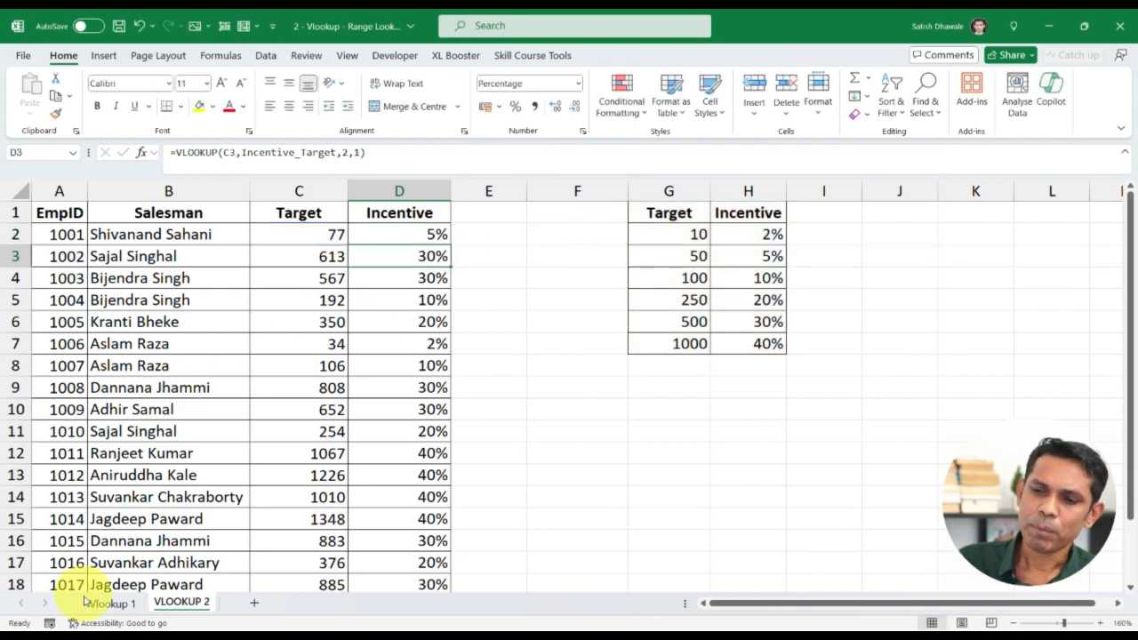
On the Vlookup 1 sheet, change the range_lookup in J2 to 1 and fill the formula down to J6
click(111, 604)
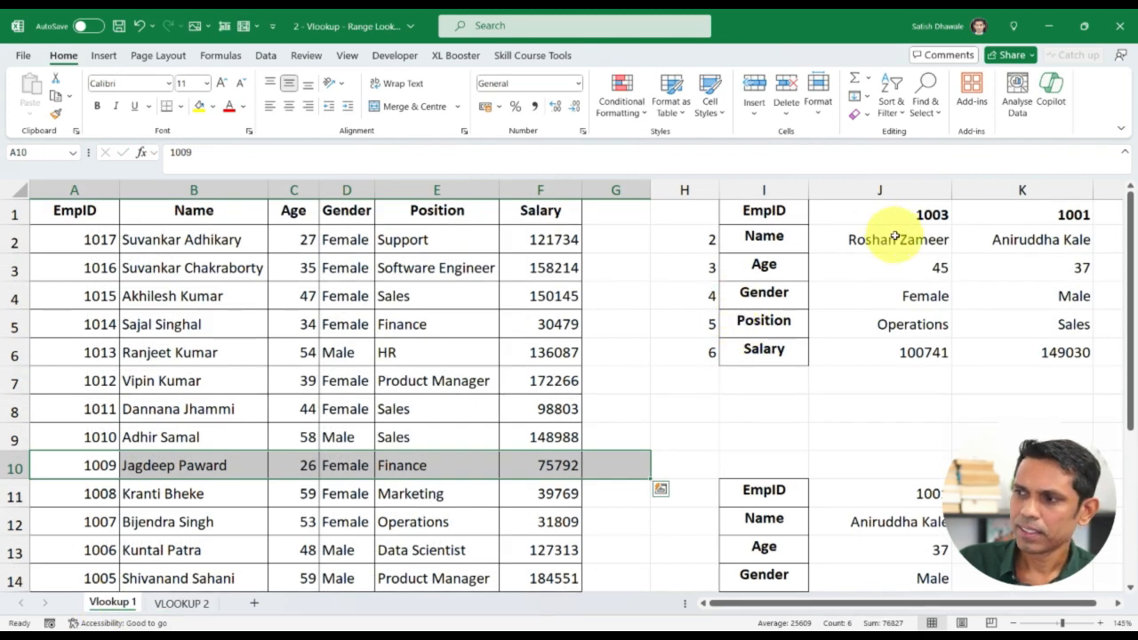
double_click(897, 237)
double_click(869, 238)
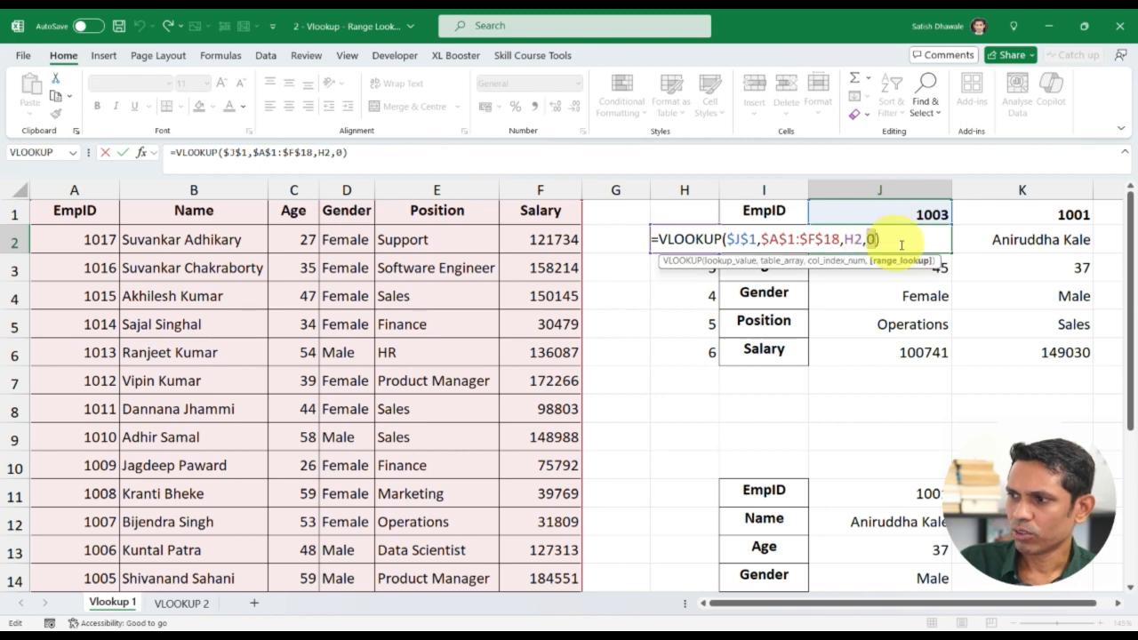
text(1)
key(Return)
click(926, 248)
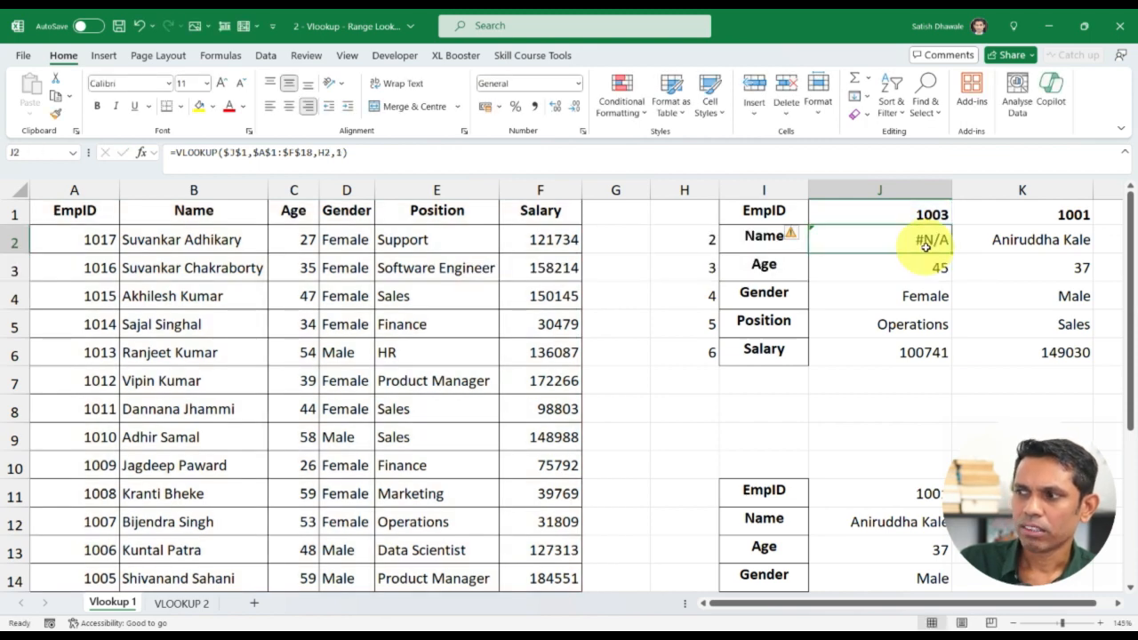
double_click(953, 252)
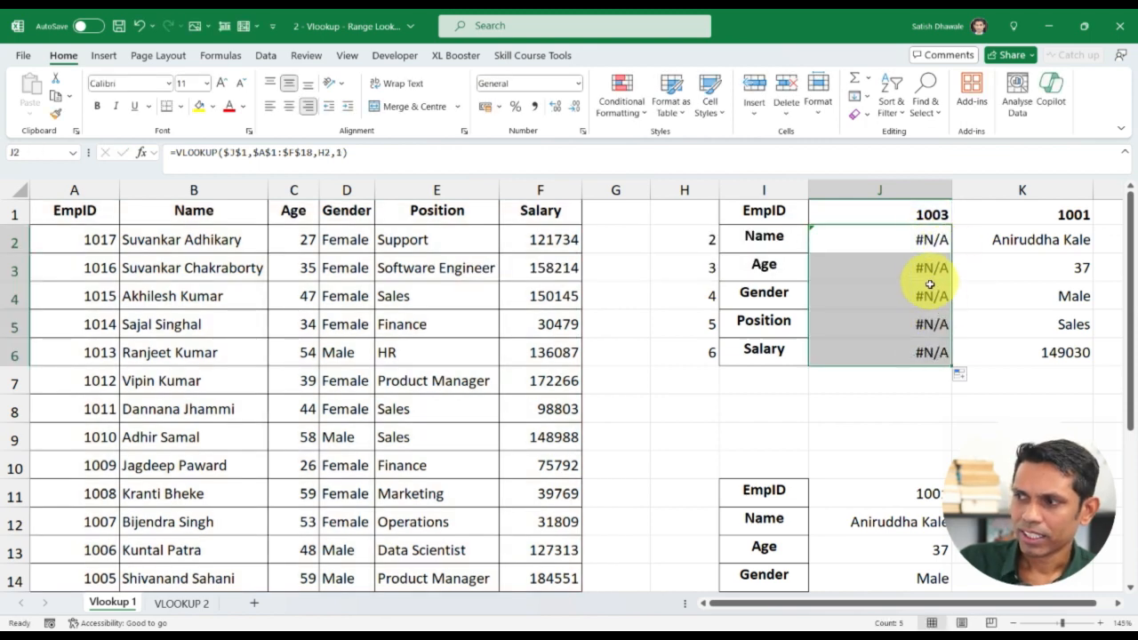
Examine the results in J2:J6, the range_lookup arguments in J2 and K2, and the order of the EmpID column
drag(916, 244, 909, 355)
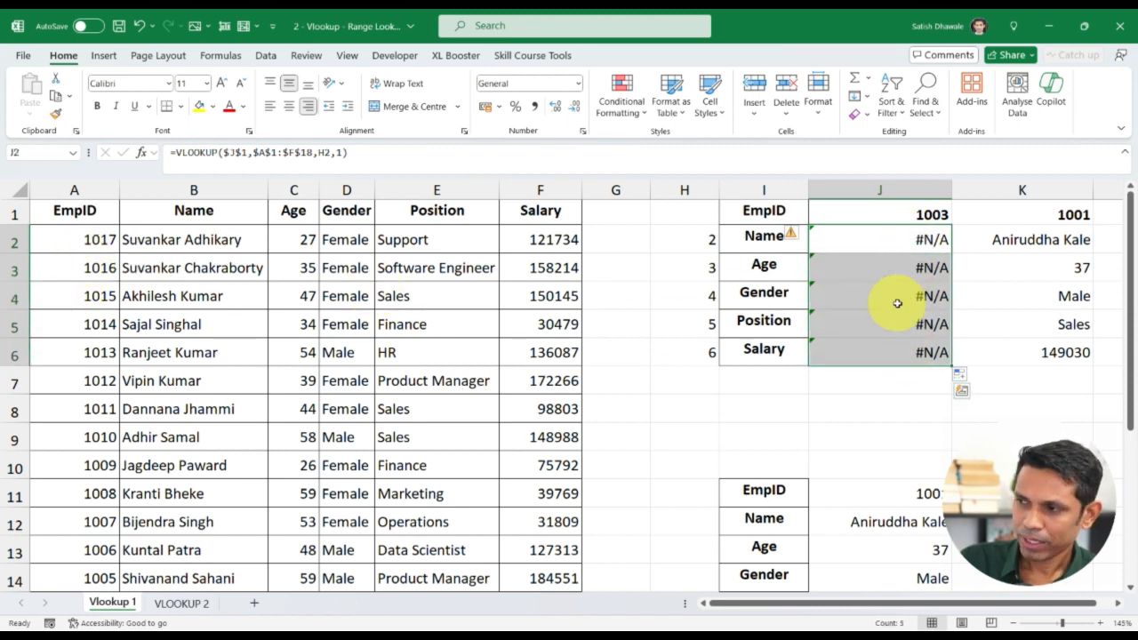
drag(98, 239, 444, 445)
double_click(943, 238)
click(938, 238)
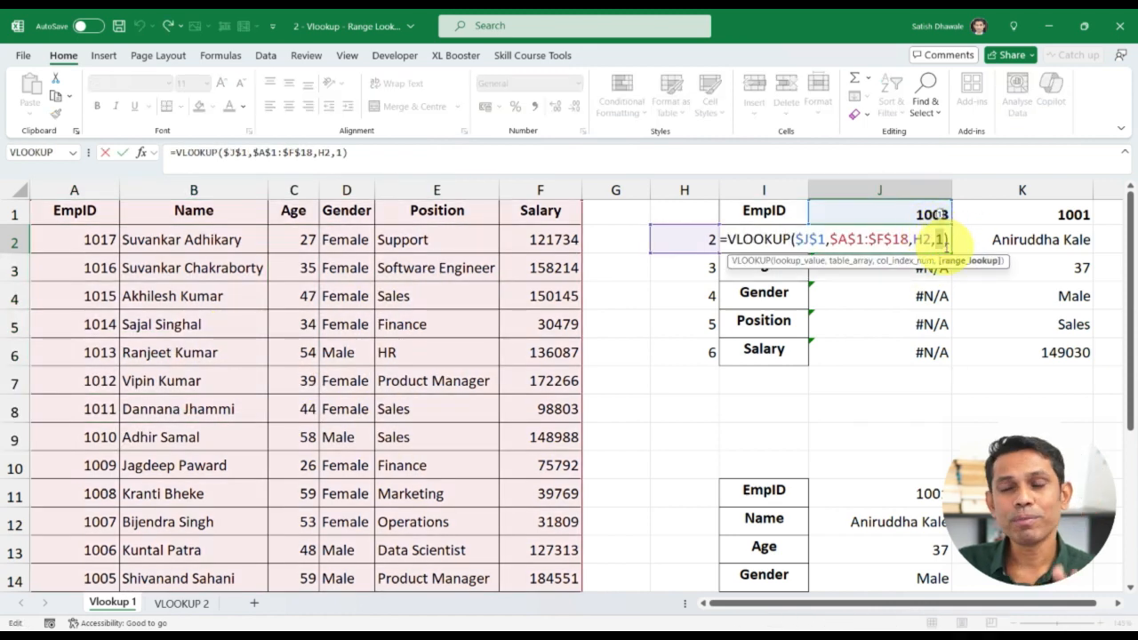
click(99, 235)
key(Return)
drag(104, 233, 118, 381)
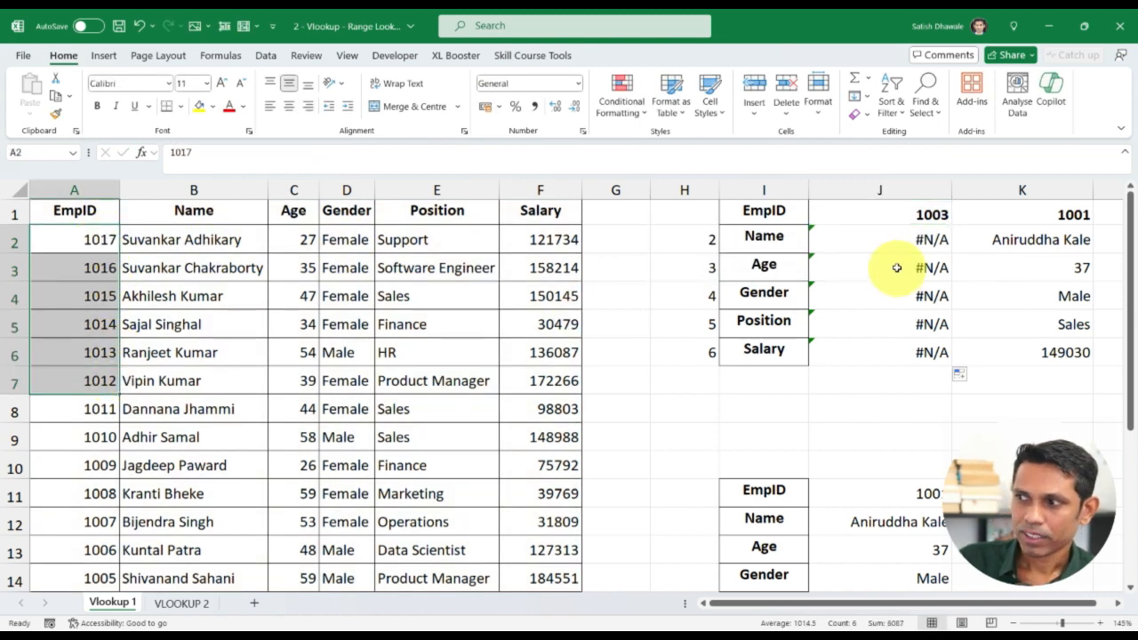
double_click(1068, 241)
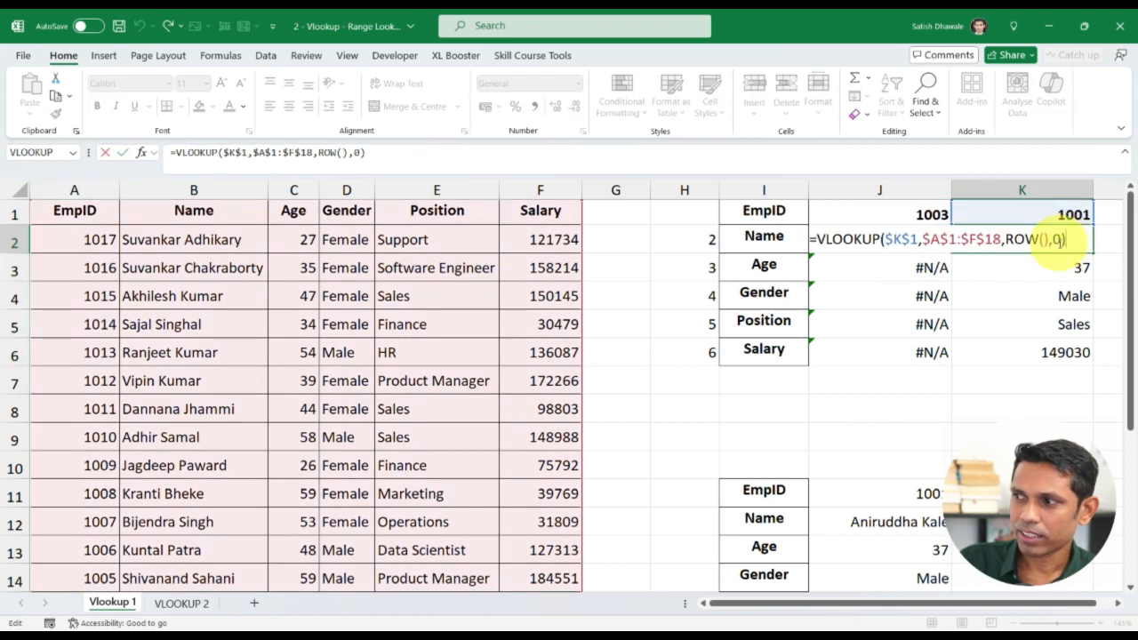
key(Escape)
Sort the employee records in A2:F18 by EmpID on cell values, from Smallest to Largest
drag(102, 244, 553, 557)
scroll(526, 434, up, 2)
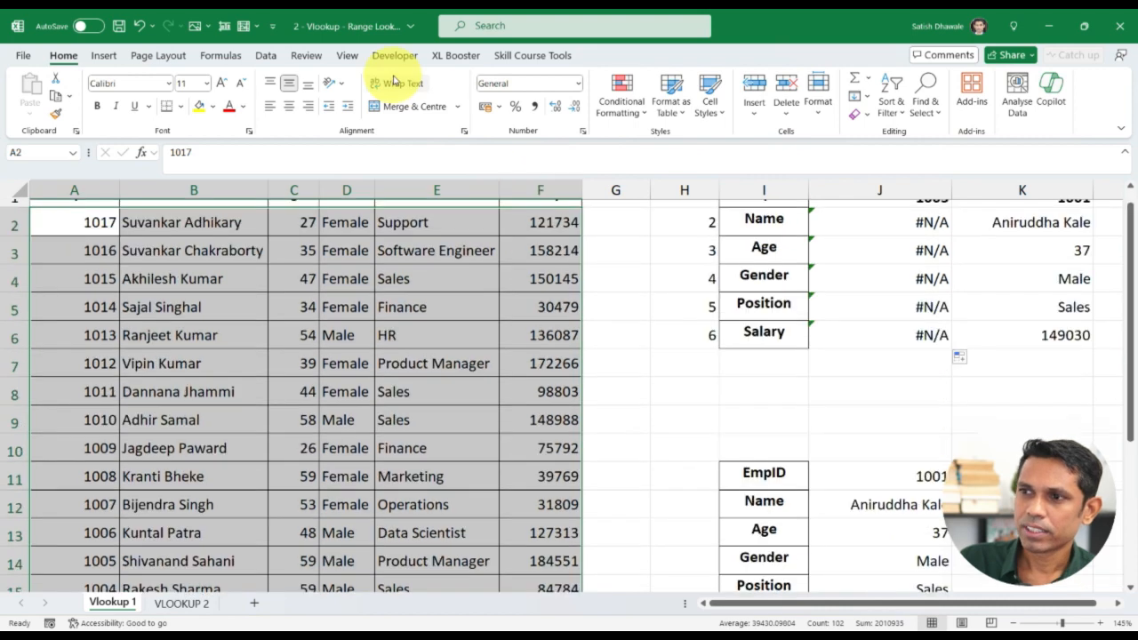
click(266, 55)
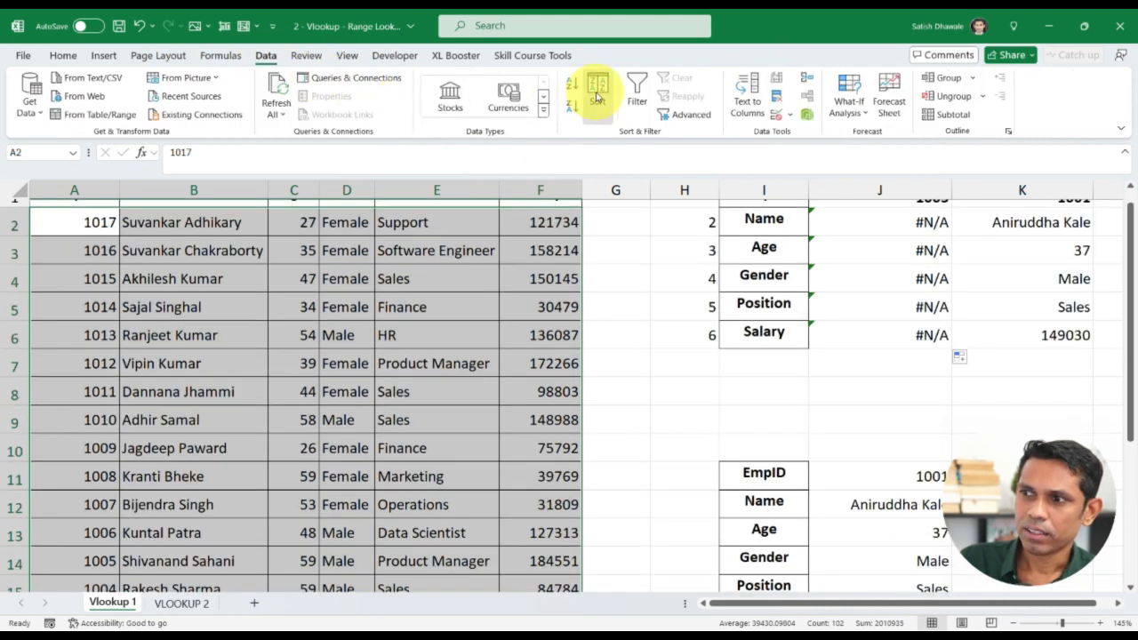
click(596, 89)
click(297, 388)
click(293, 392)
click(512, 381)
click(521, 384)
click(521, 381)
click(534, 392)
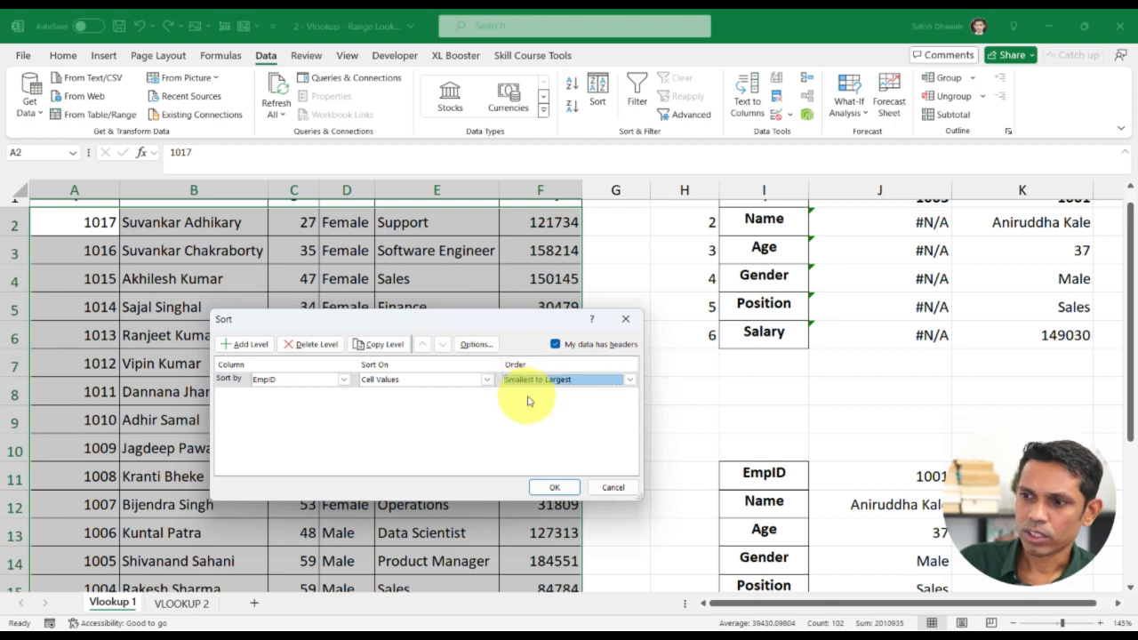
click(554, 488)
scroll(294, 356, up, 1)
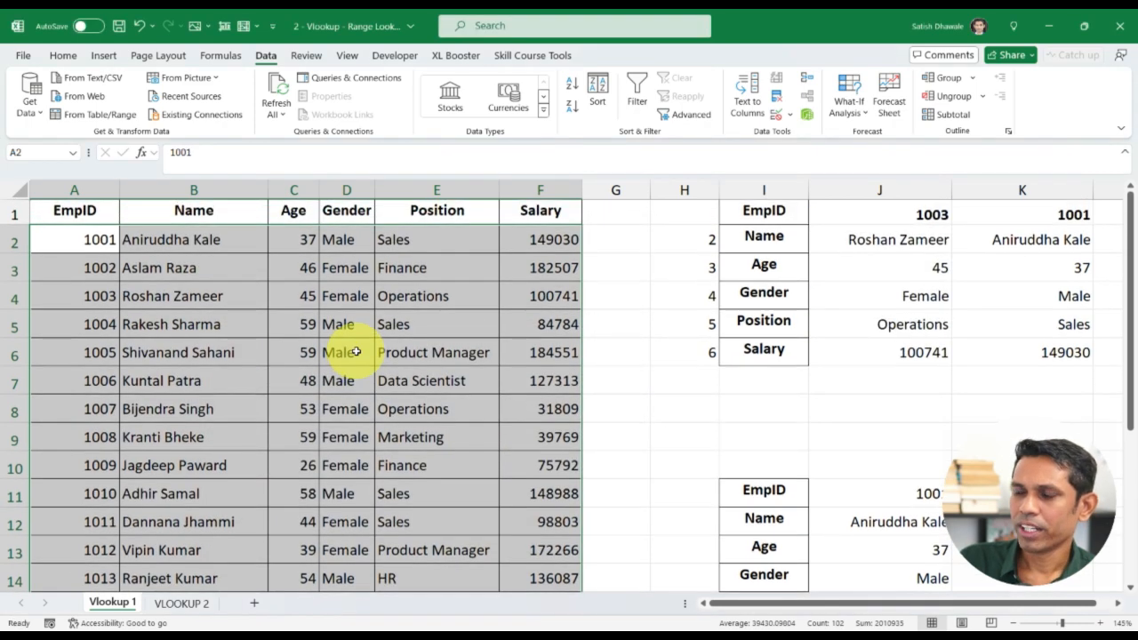
Check the lookup results in J2:J6 and the range_lookup argument of the formula in J2 against the sorted data
click(544, 325)
drag(930, 240, 915, 344)
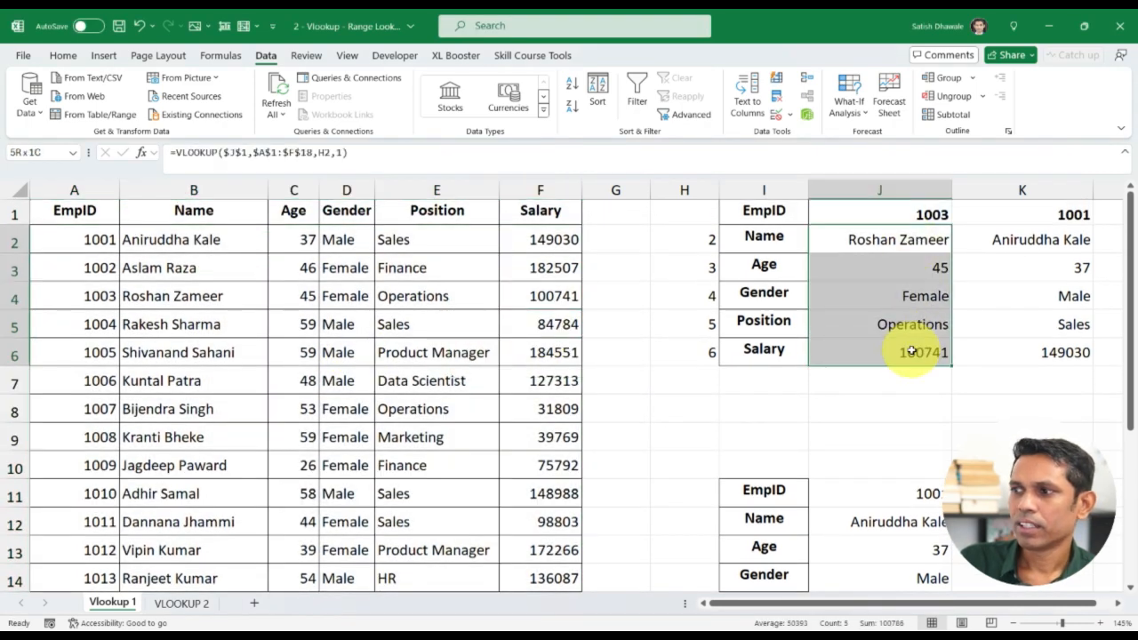
double_click(929, 236)
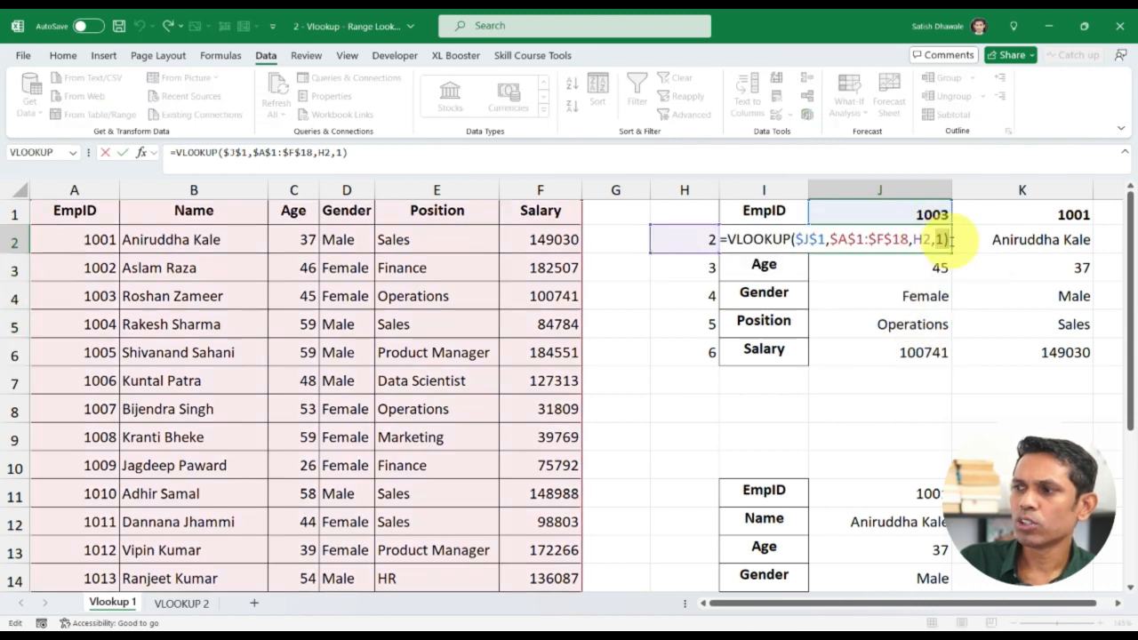
key(Escape)
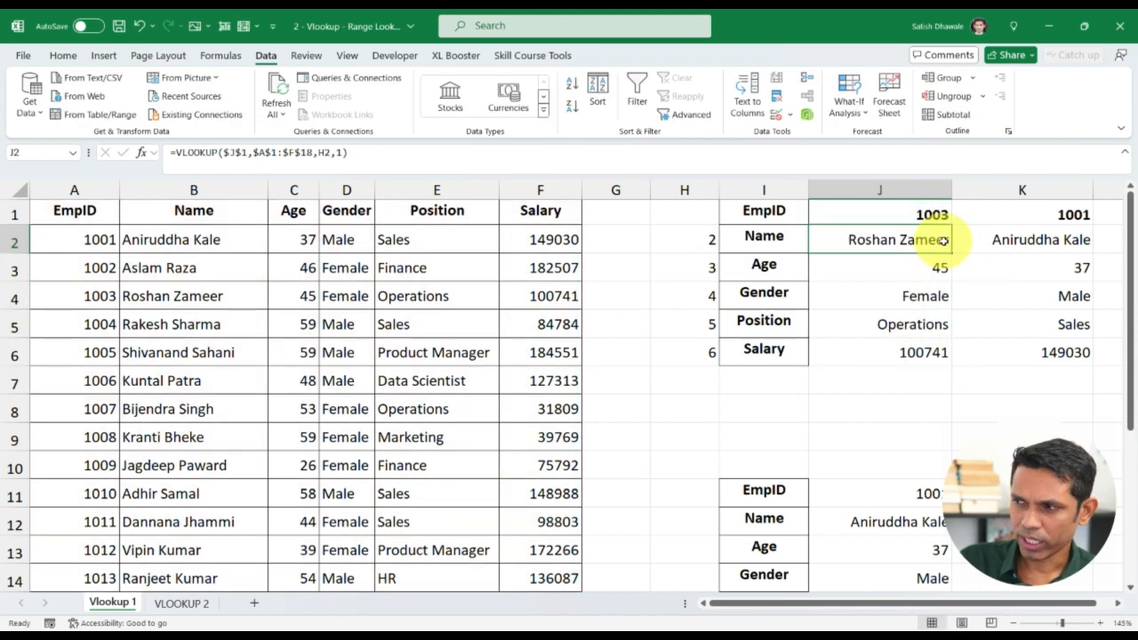
Review the lookup ID in J1 and the last employee record in row 18
click(884, 215)
scroll(157, 465, down, 2)
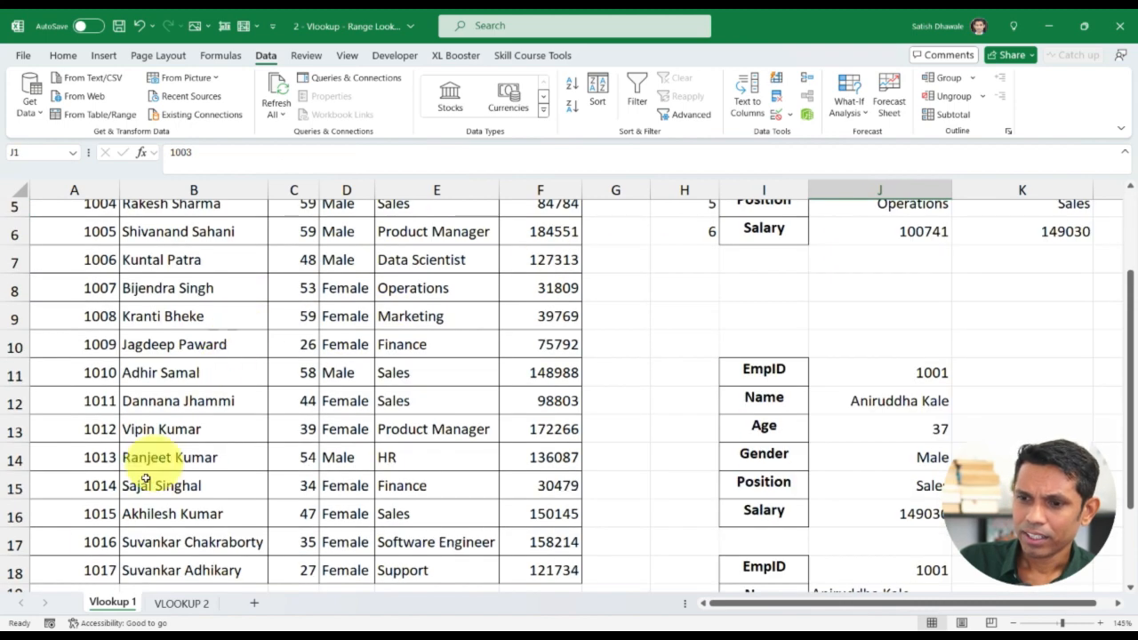
click(92, 510)
drag(93, 511, 508, 508)
scroll(524, 496, up, 2)
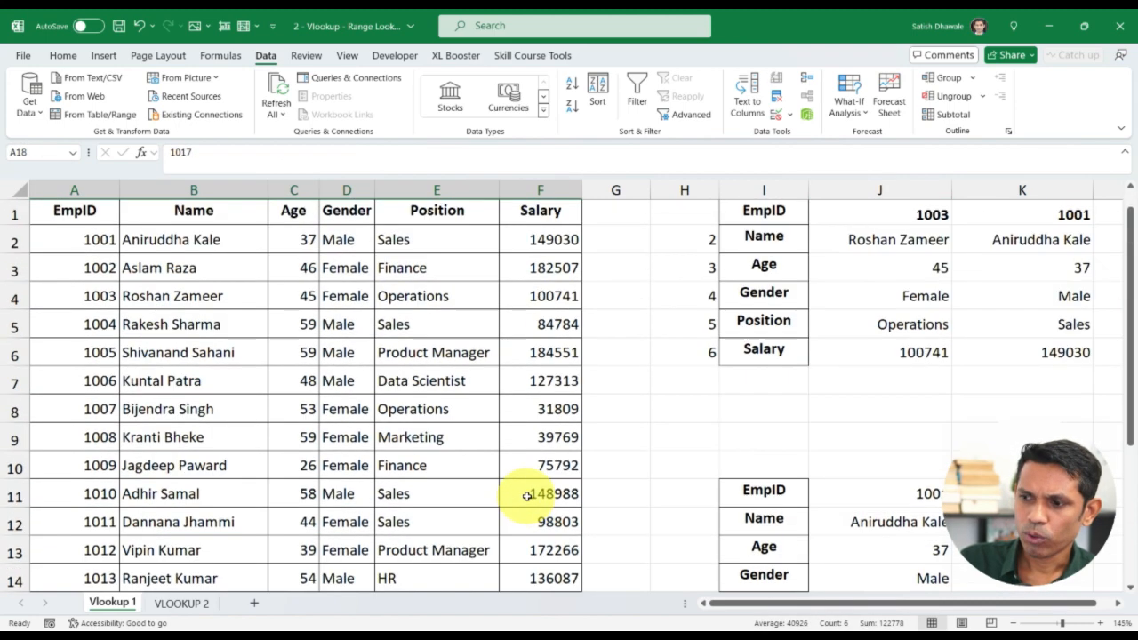
Set the lookup EmpID in J1 to 1018 and compare the lookup results with the last employee record in row 18
click(943, 216)
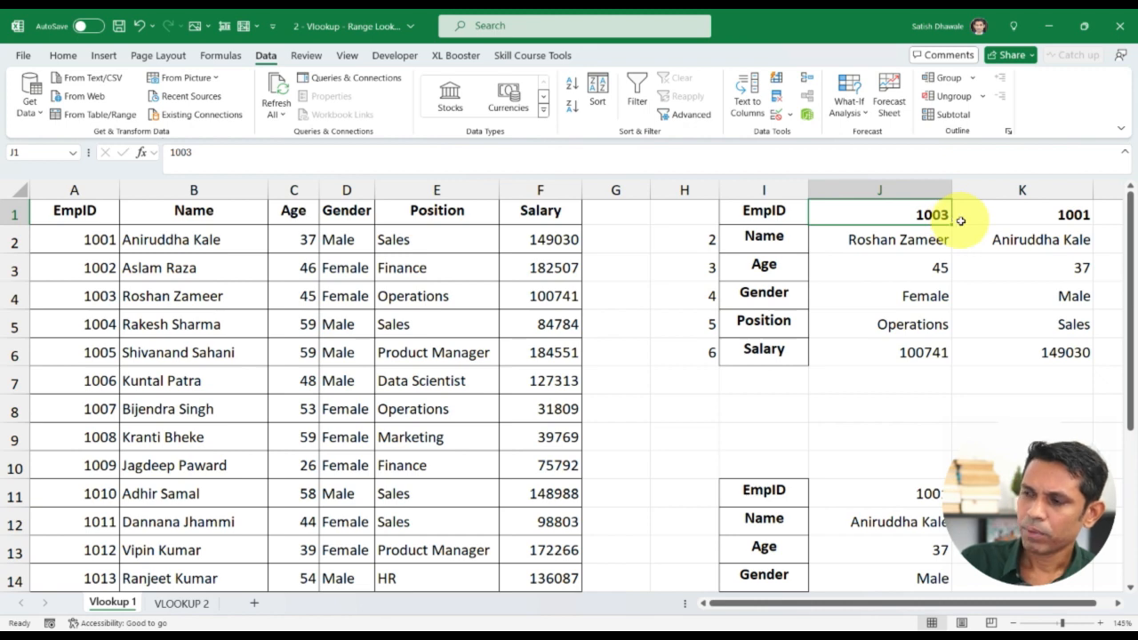
text(10)
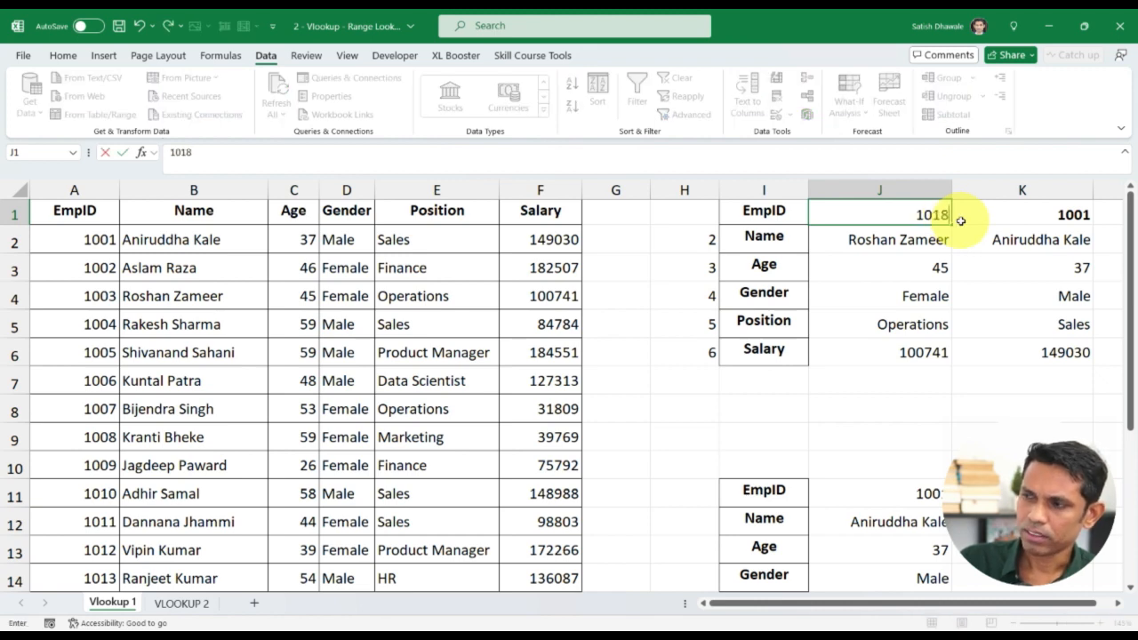
text(18)
key(Return)
scroll(293, 432, down, 2)
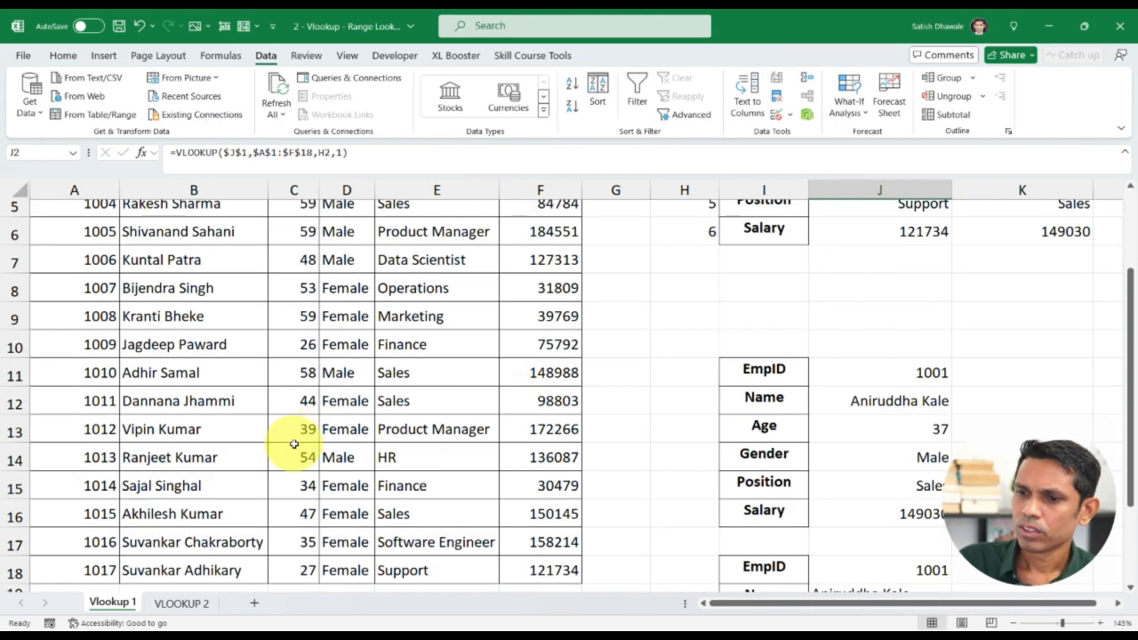
drag(98, 510, 519, 507)
scroll(675, 440, up, 2)
Change the lookup EmpID in J1 to 1025 to test another ID beyond the end of the employee list
click(944, 216)
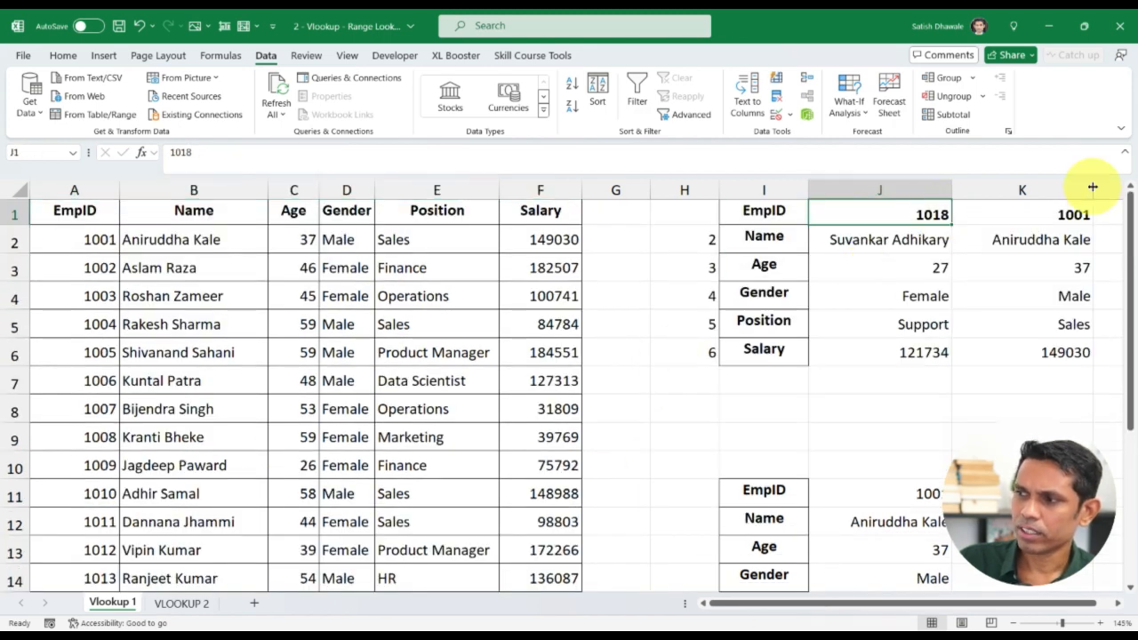
text(1)
key(Return)
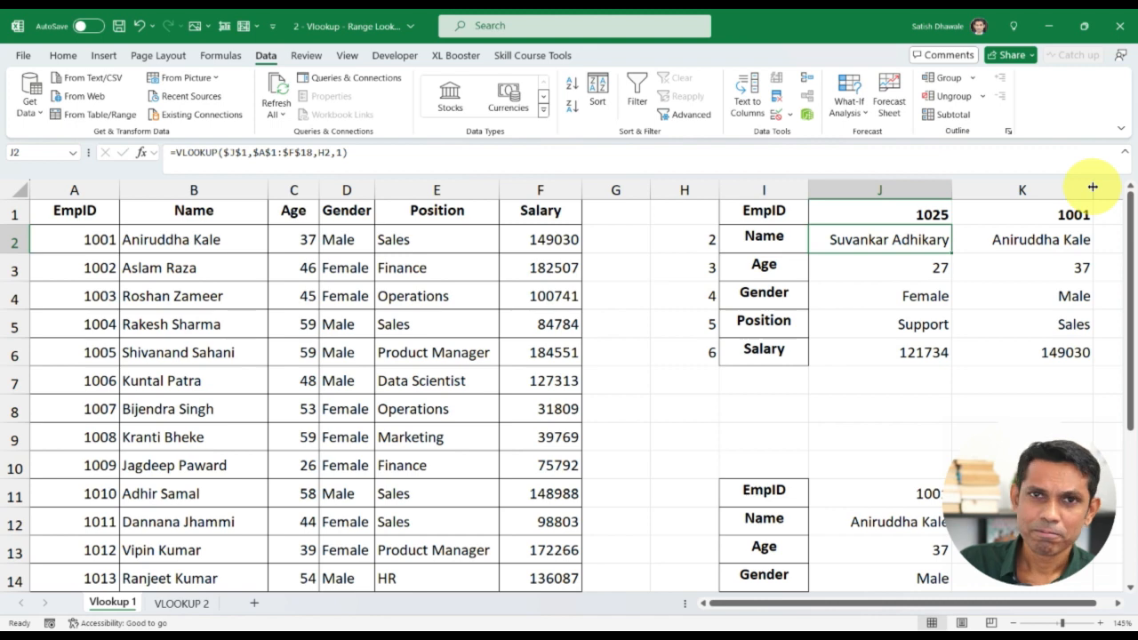
Change the range_lookup argument of the VLOOKUP in J2 to 0 and fill the formula down through J6
double_click(921, 241)
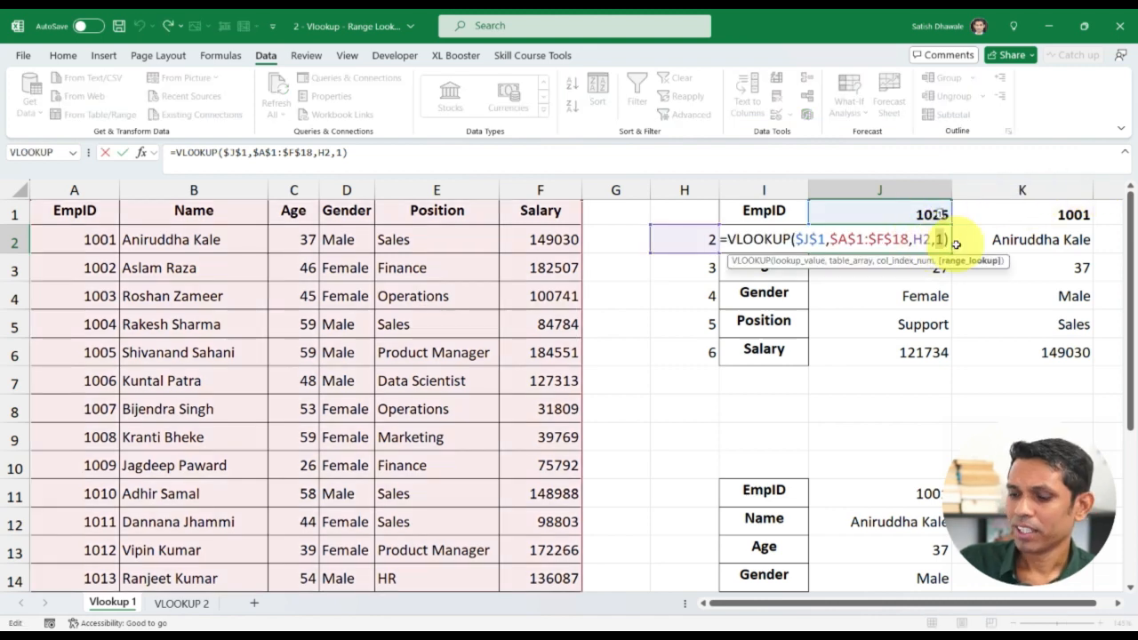
key(Return)
click(944, 238)
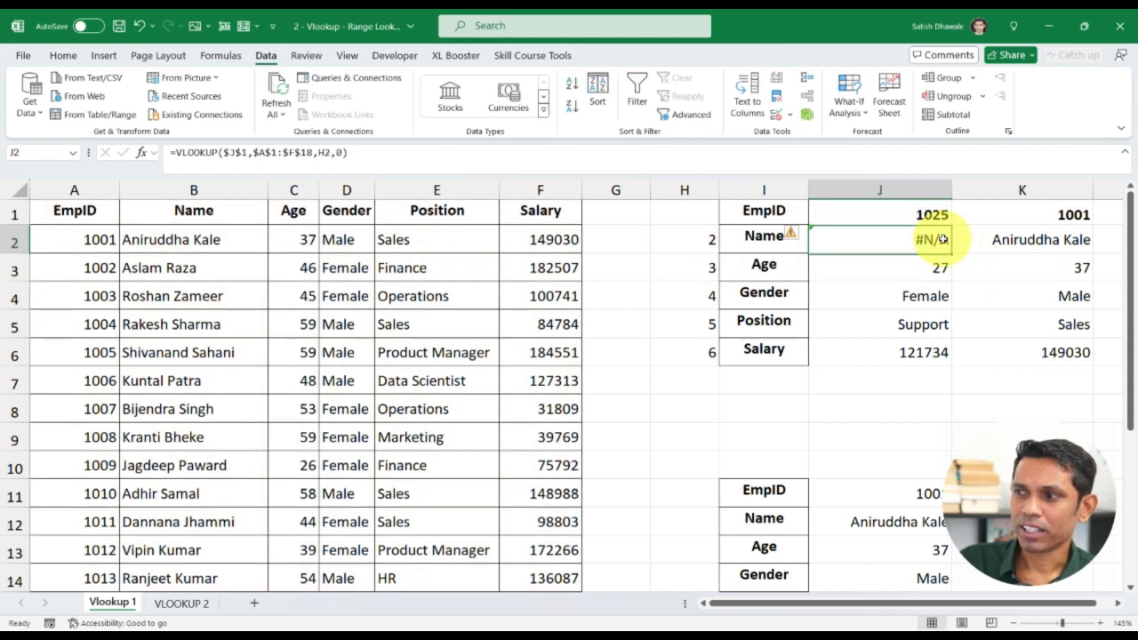
double_click(950, 252)
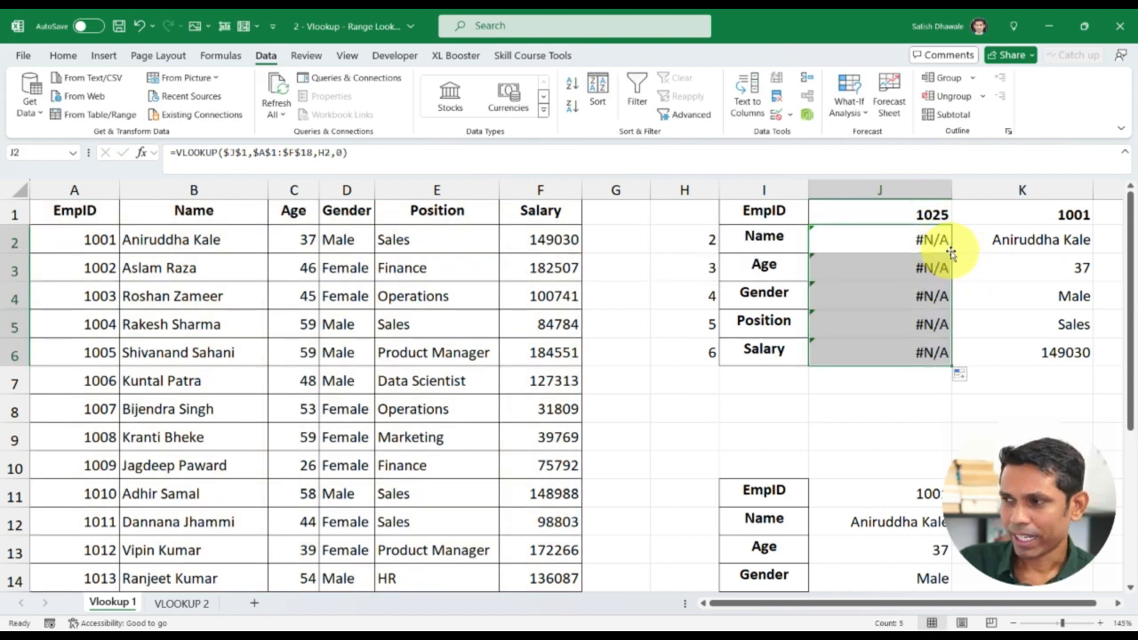
Check the range_lookup argument in J2, and set the lookup EmpID in J1 to 1017
double_click(941, 236)
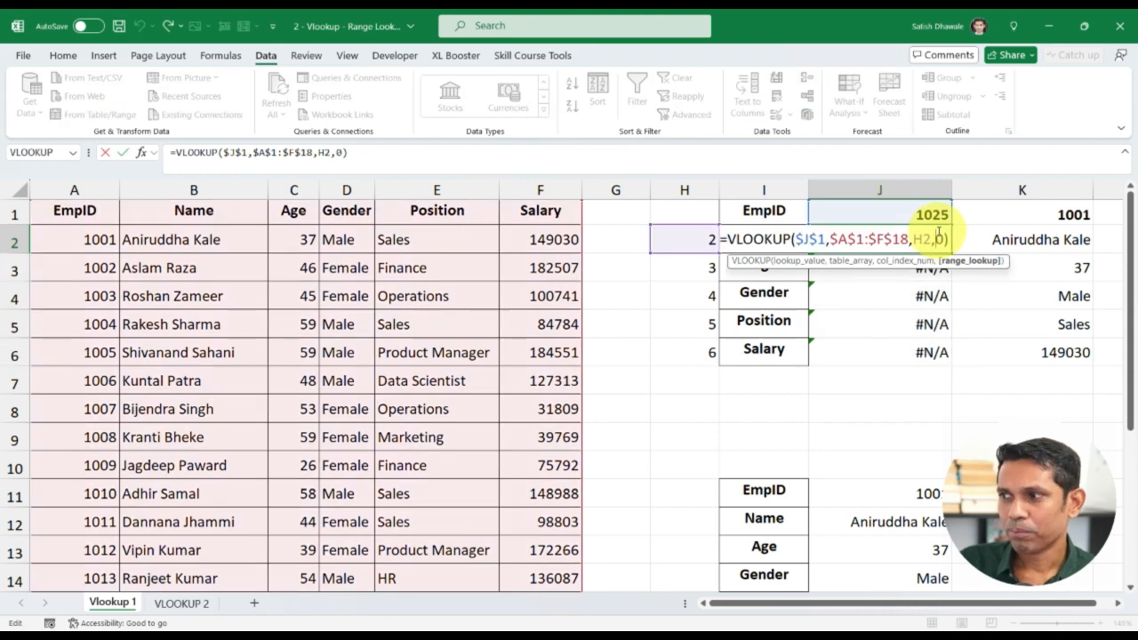
click(945, 215)
text(17)
key(Return)
click(912, 214)
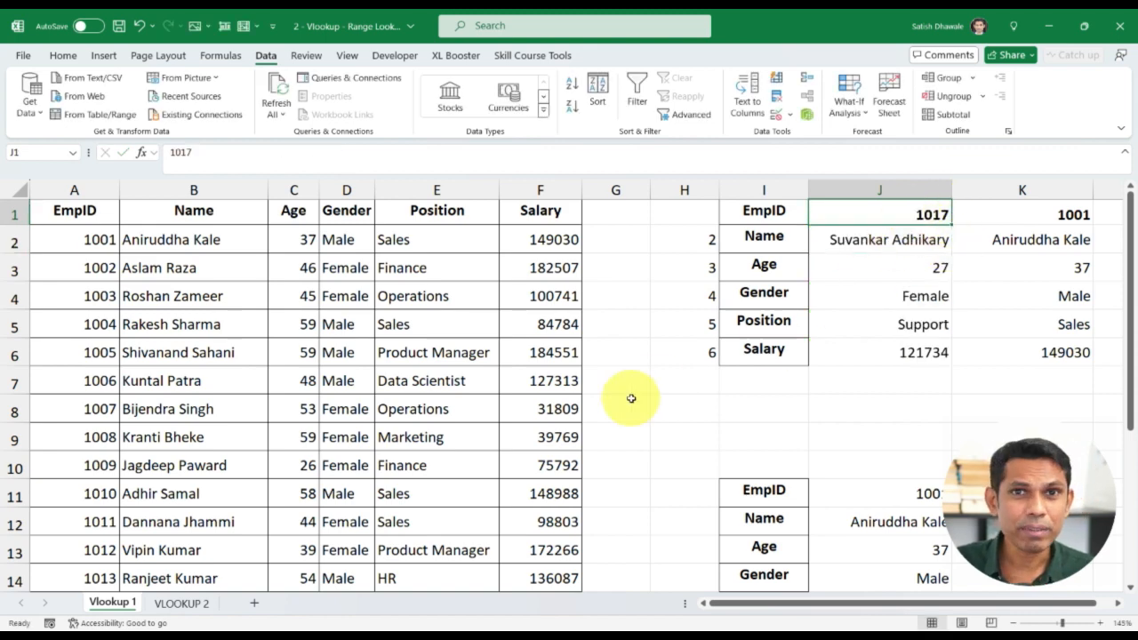
Review the Incentive results on the VLOOKUP 2 sheet and the range_lookup argument of the formula in D2
click(191, 603)
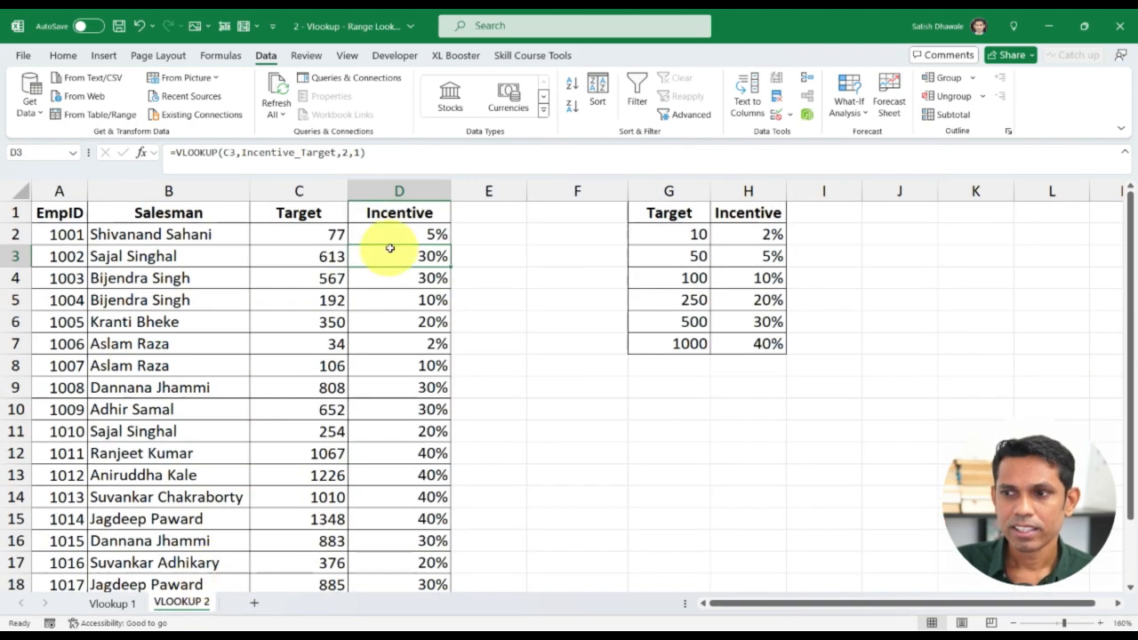
drag(394, 234, 376, 432)
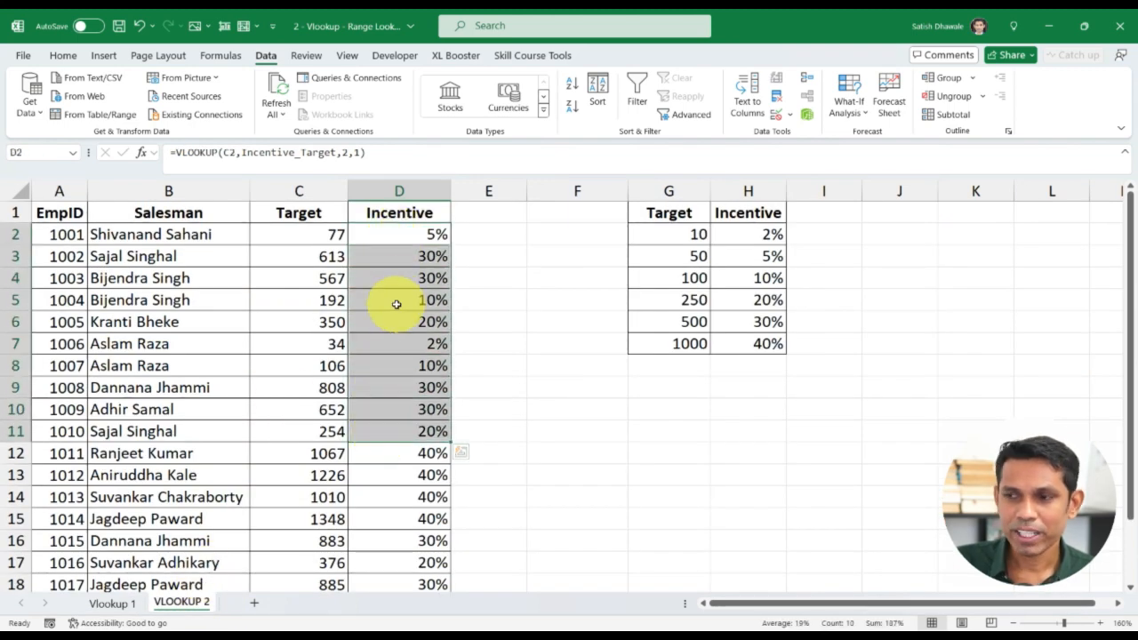
double_click(411, 235)
drag(585, 236, 603, 238)
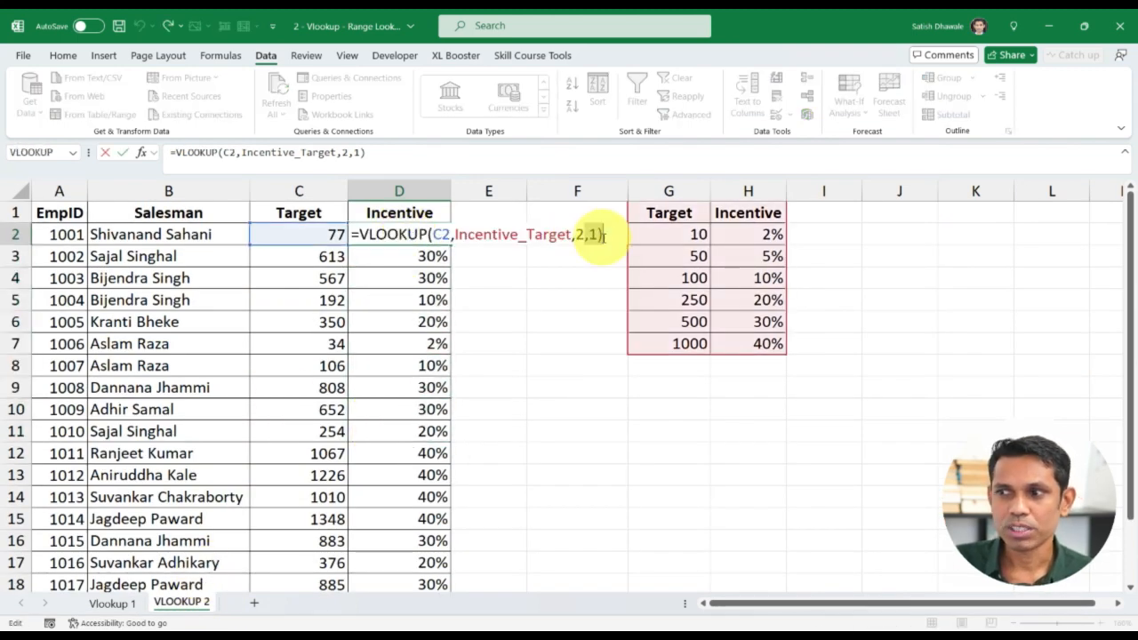
key(Return)
click(360, 283)
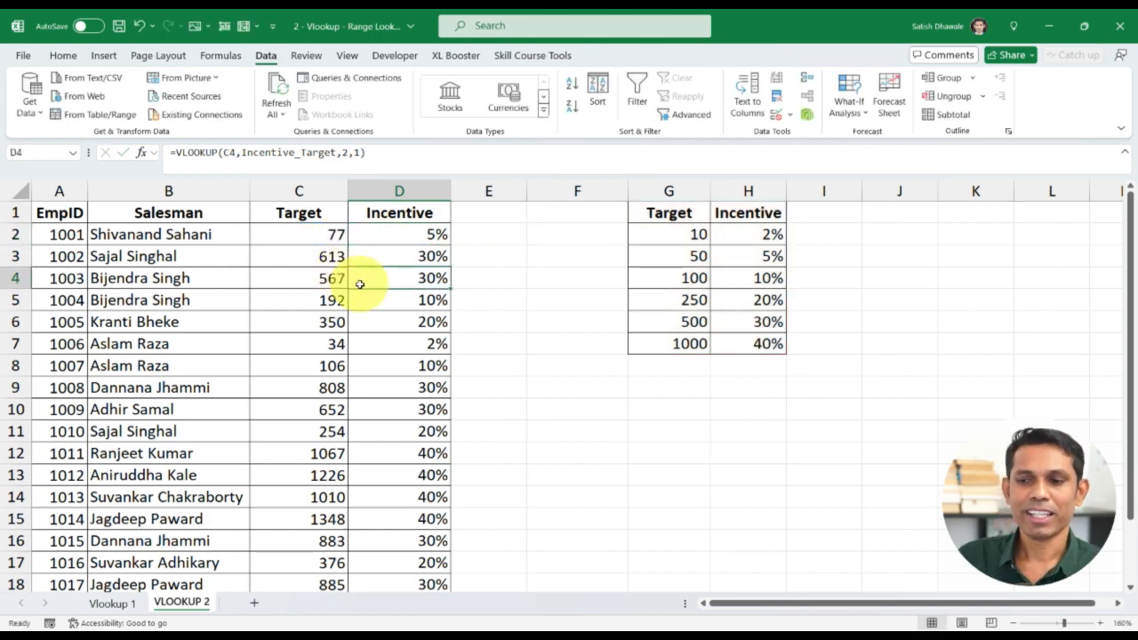